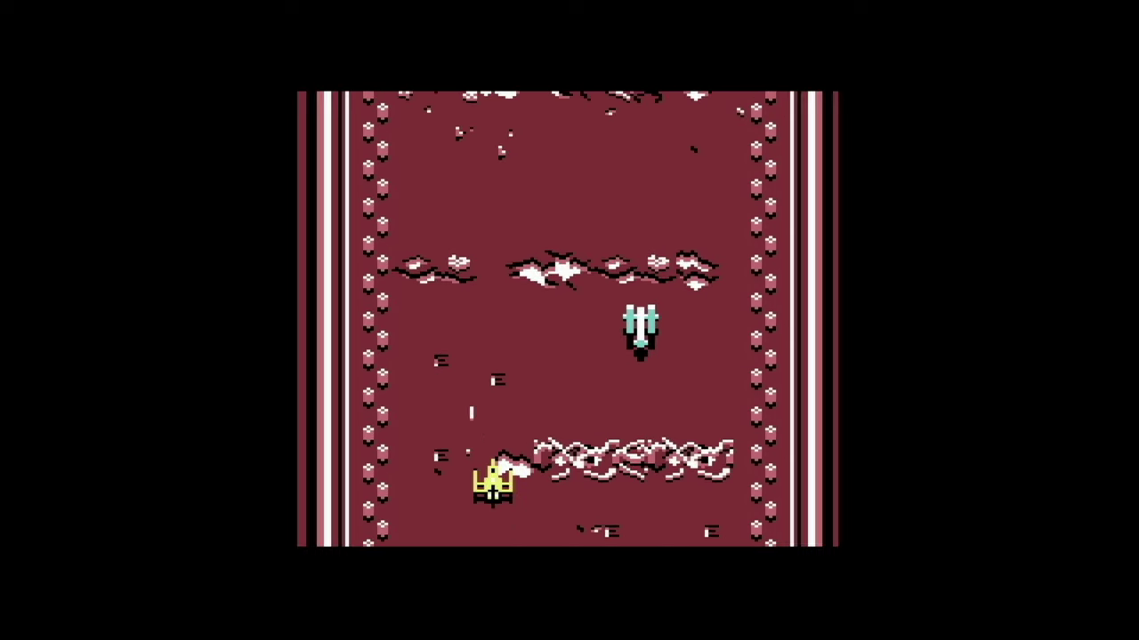
key("Left")
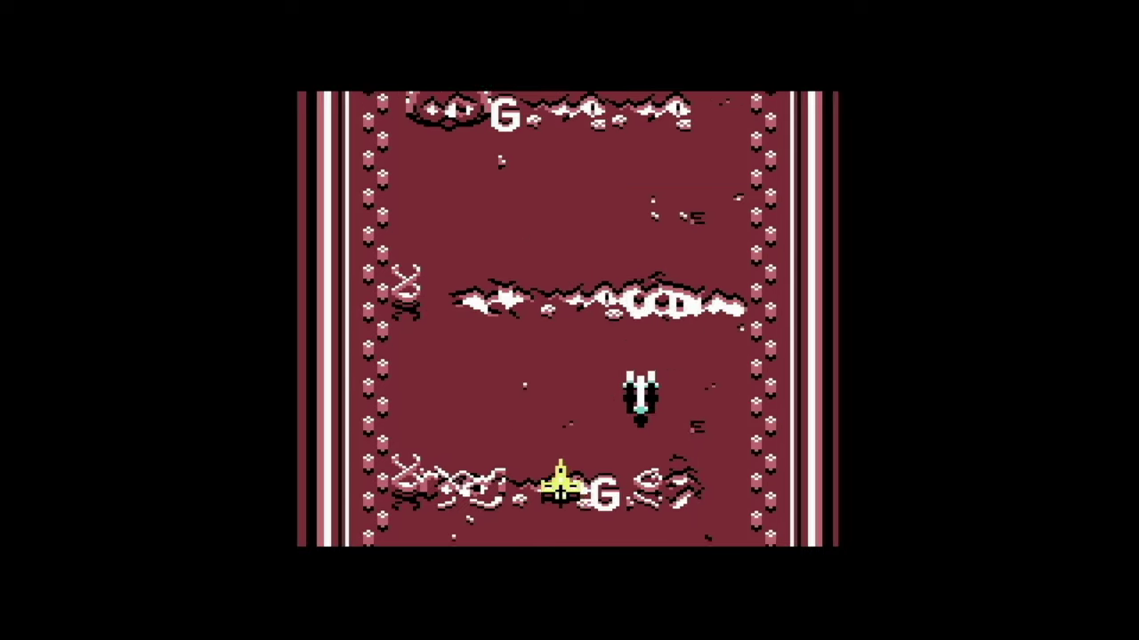
key("Left")
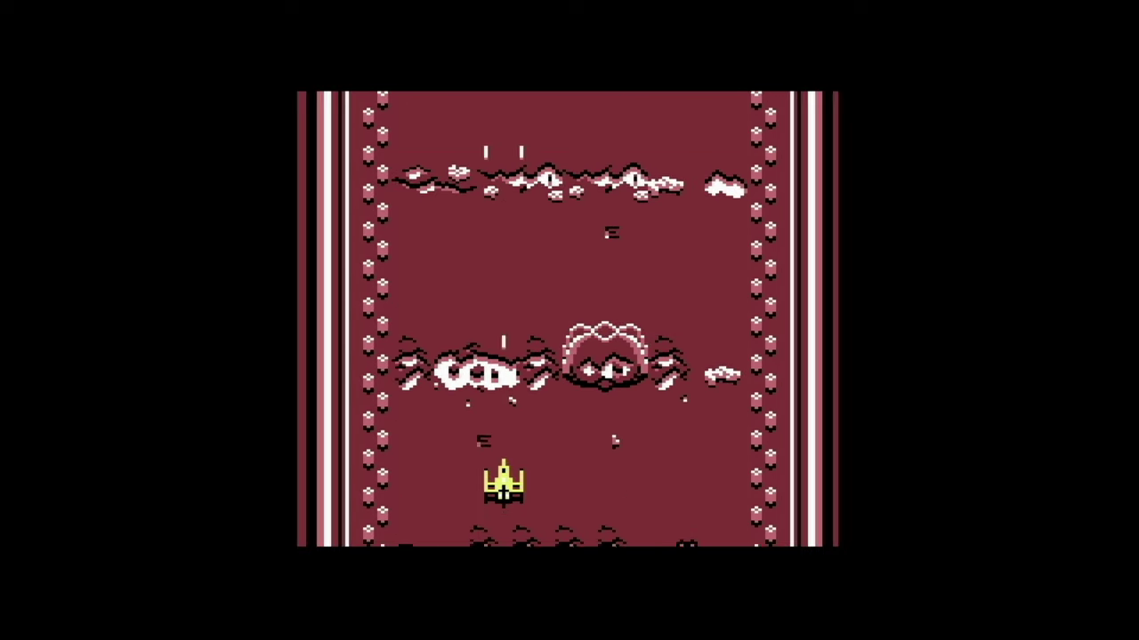
key("Left")
key("Right")
key("Right")
key("Left")
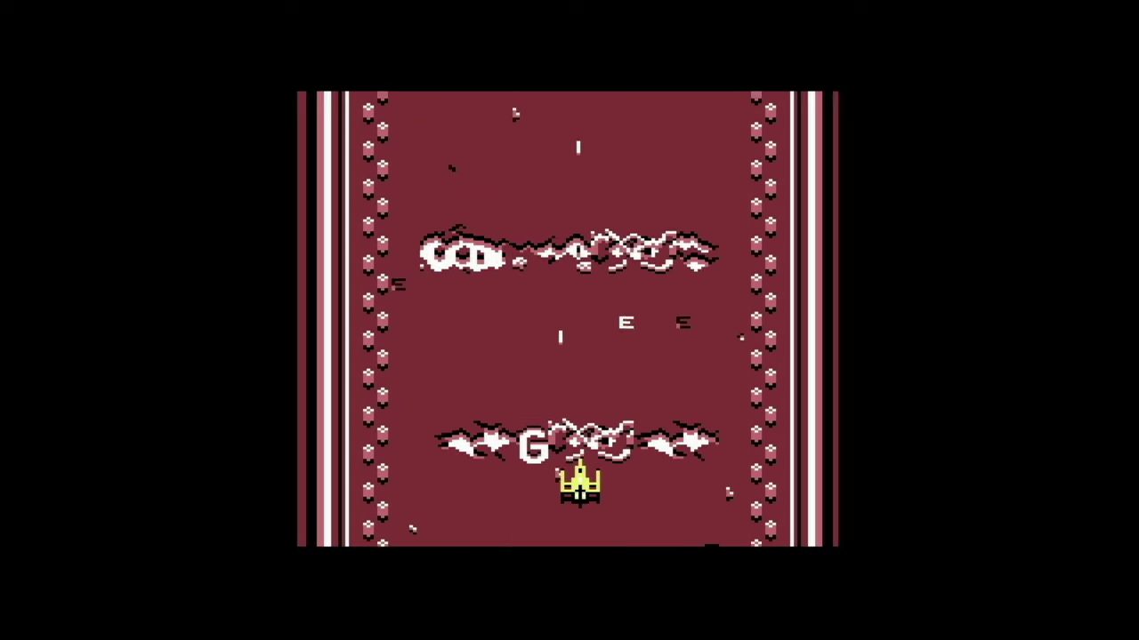
key("Left")
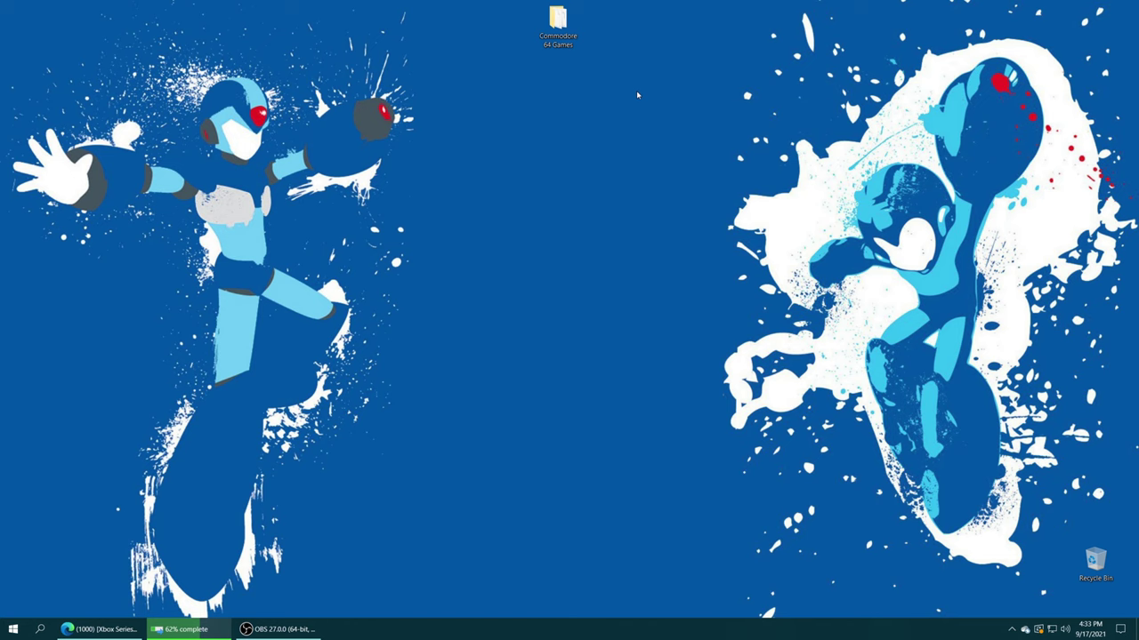
Open the Commodore 64 Games folder on the desktop and examine the files in its Impossible Mission II and Hawkeye subfolders
double_click(569, 35)
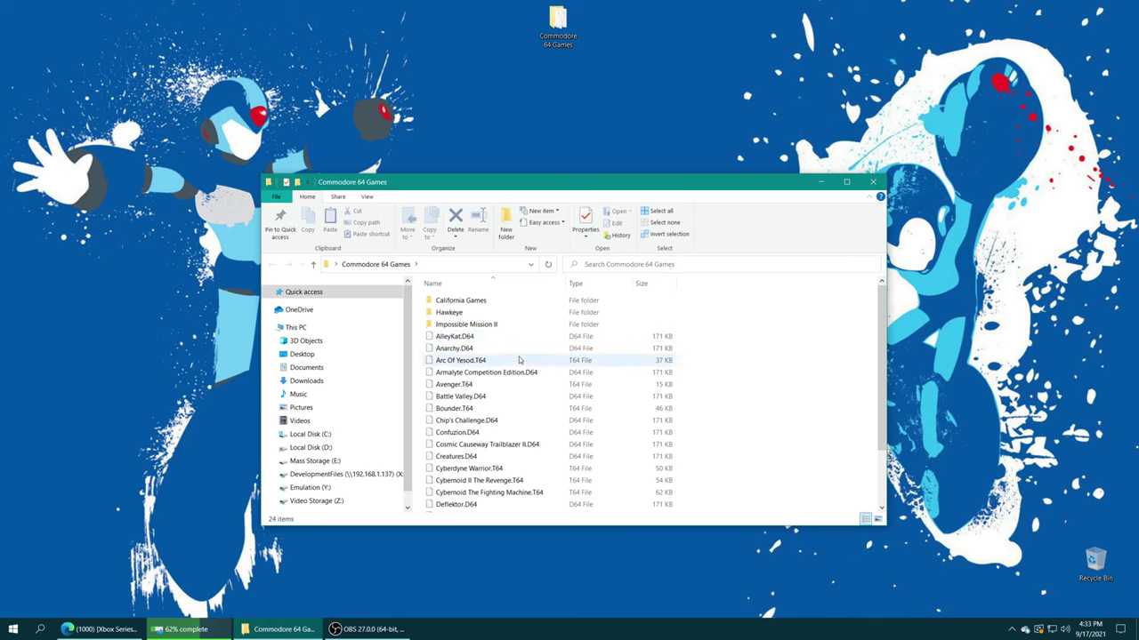
double_click(465, 326)
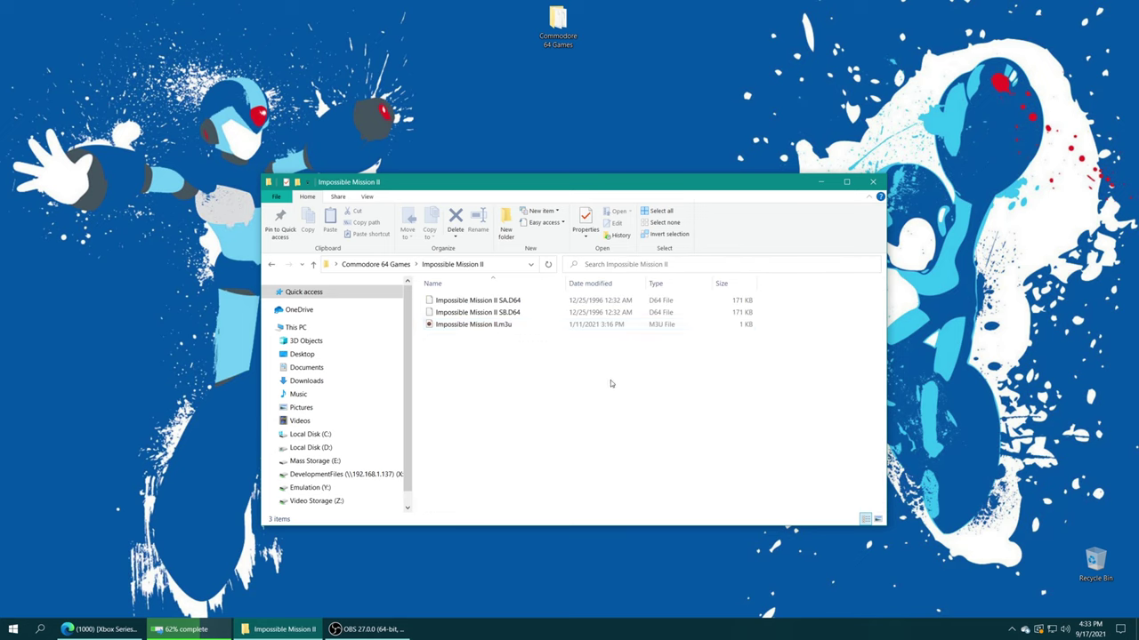
left_click_drag(463, 345, 524, 347)
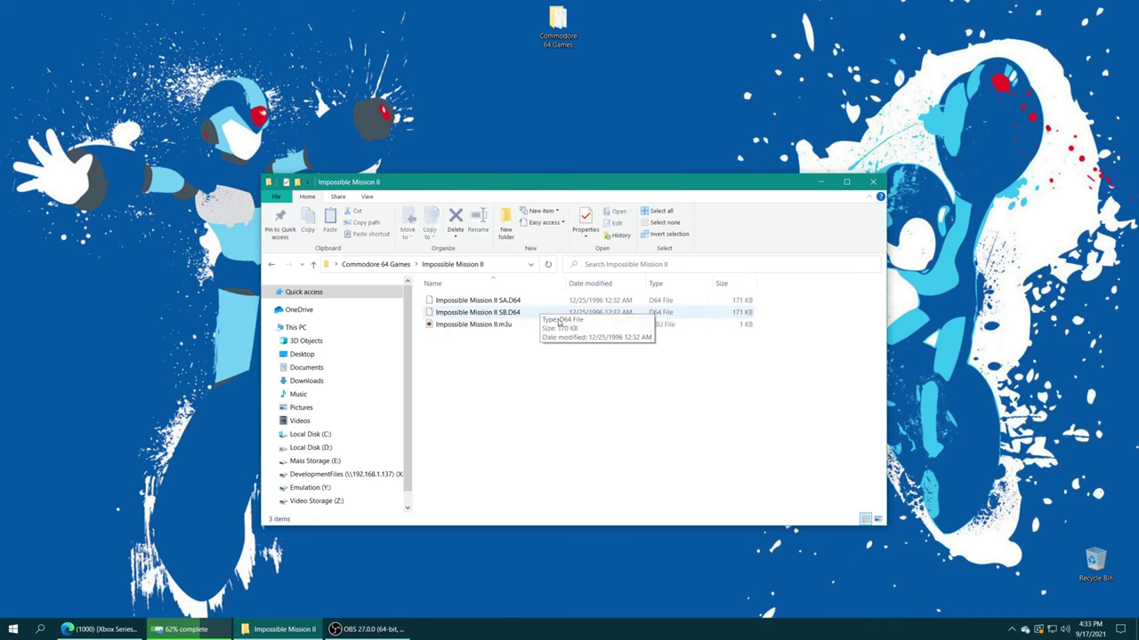
key("alt+Left")
double_click(462, 312)
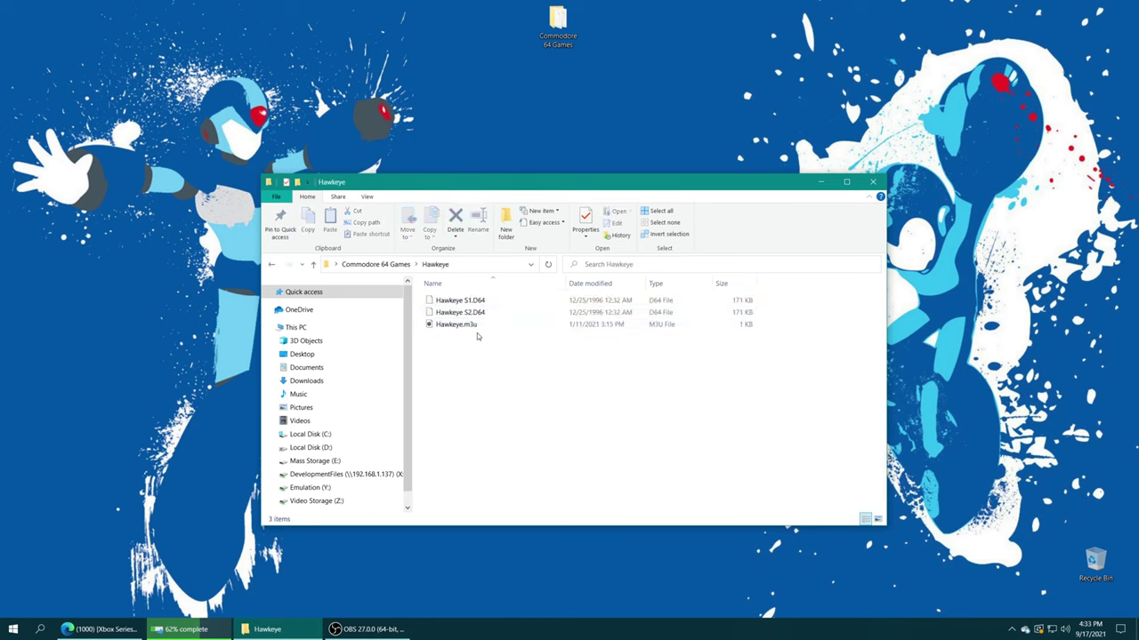
key("alt+Left")
Create a text document named California Games.txt inside the California Games folder
double_click(467, 305)
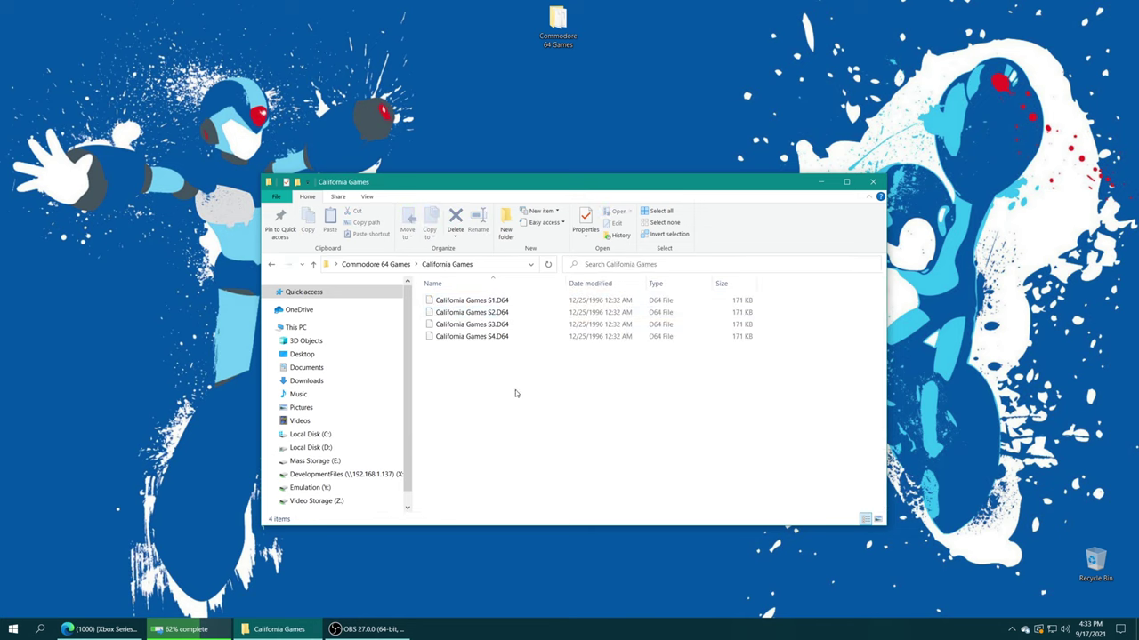
mouse_move(508, 389)
left_mouse_down()
mouse_move(519, 310)
mouse_move(513, 368)
left_mouse_up()
mouse_move(518, 374)
left_mouse_down()
mouse_move(477, 291)
mouse_move(519, 377)
left_mouse_up()
right_click(463, 353)
mouse_move(542, 491)
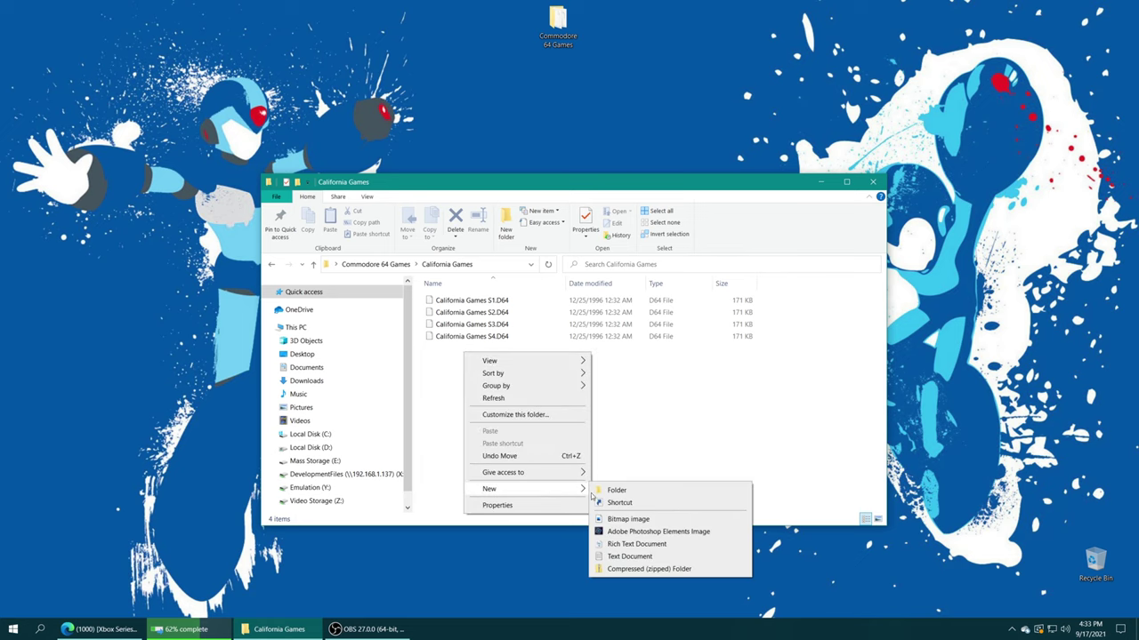
left_click(631, 556)
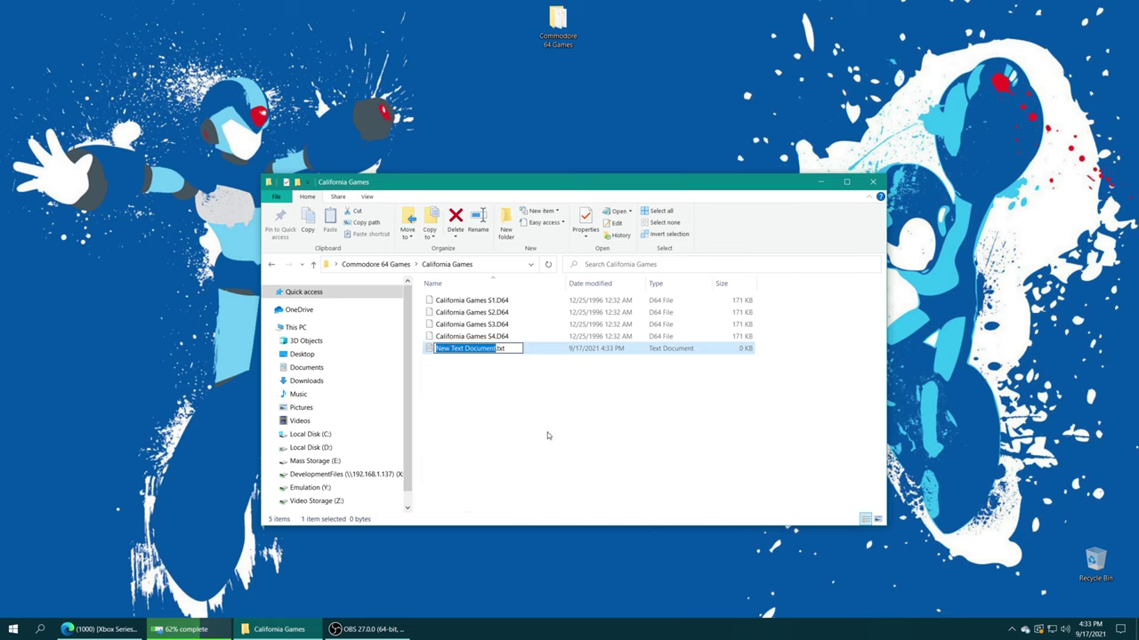
type("Cal")
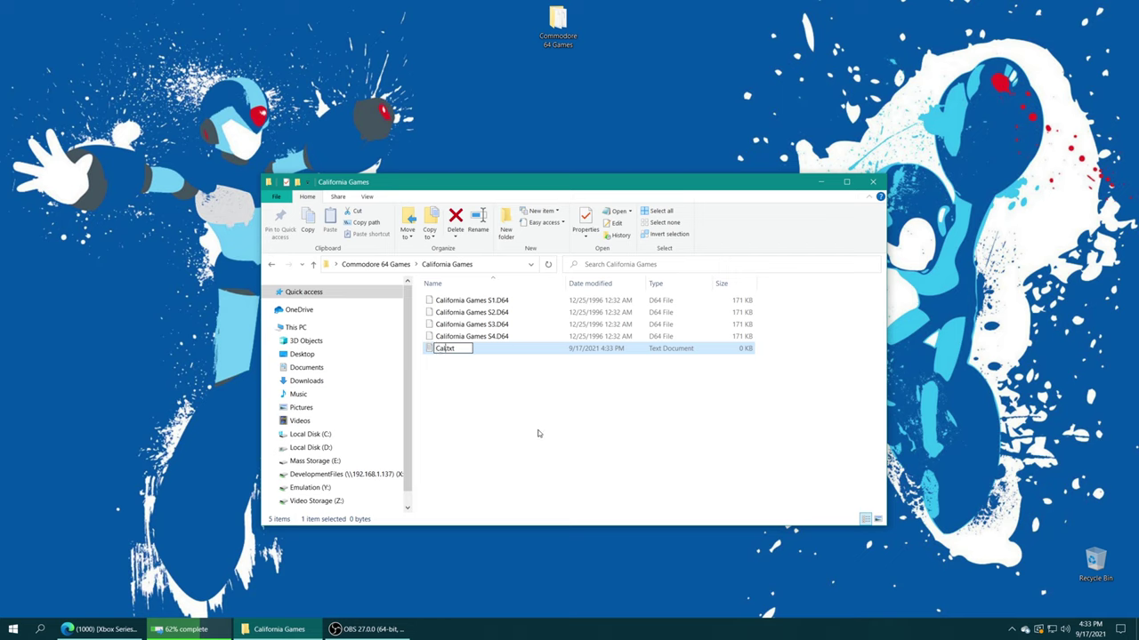
type("ifornia Games")
key("Return")
Open California Games.txt for editing beside the folder window and show the folder's file name extension setting
double_click(485, 350)
left_click_drag(424, 120, 563, 82)
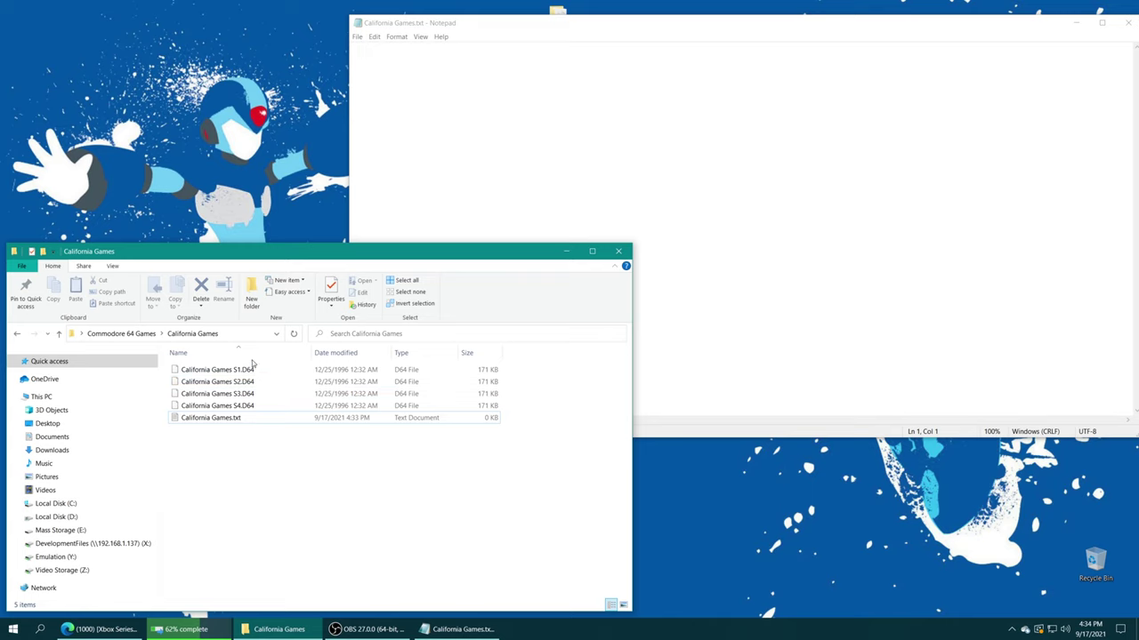
left_click(113, 267)
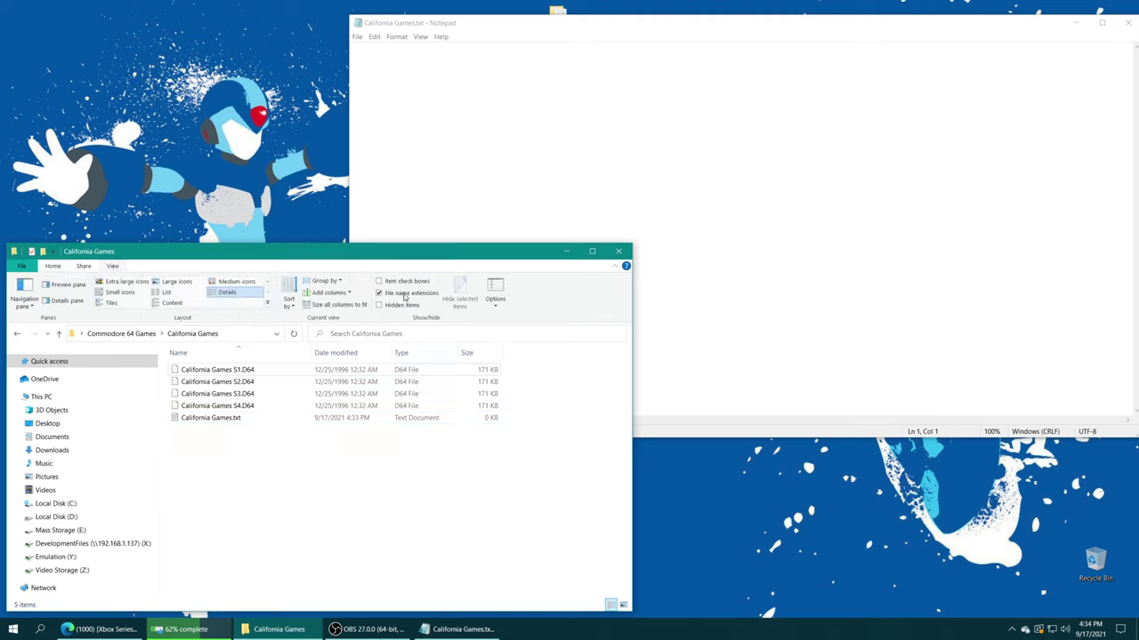
Copy the full file name California Games S1.D64 into the first line of the text document
left_click(255, 371)
left_click(254, 372)
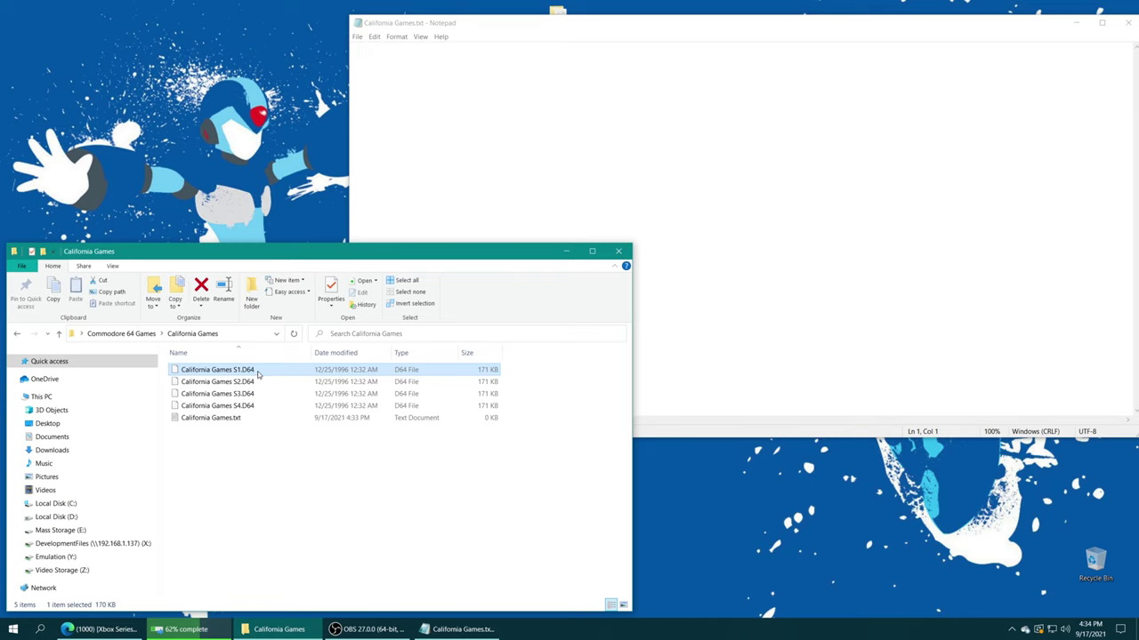
key("ctrl+c")
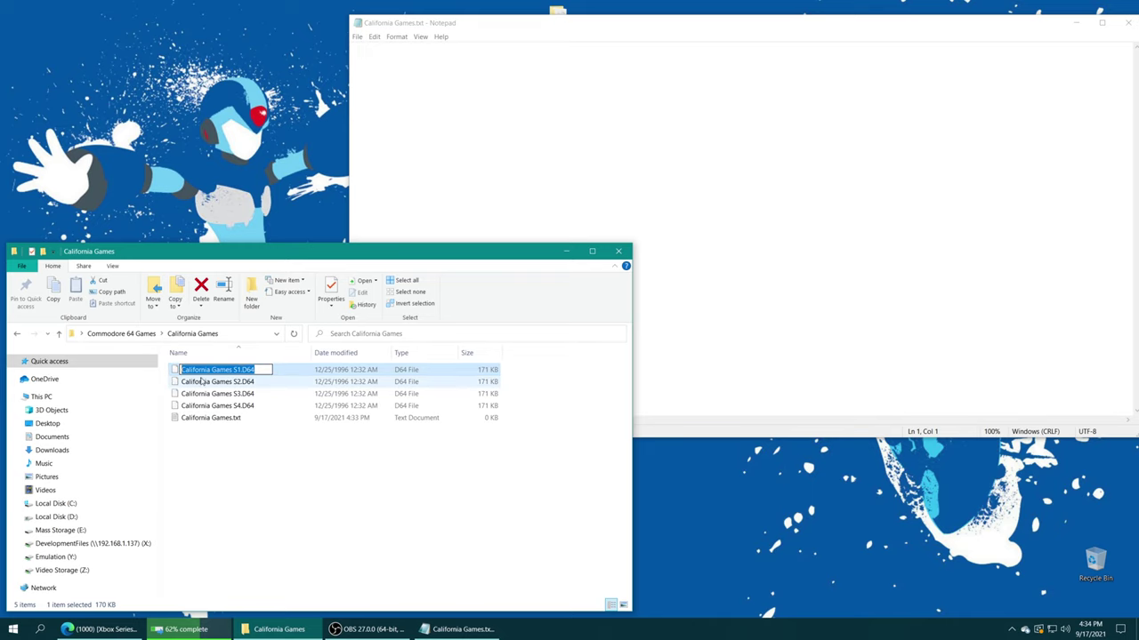
left_click(516, 166)
key("ctrl+v")
Add the copied file name California Games S2.D64 as the second line of the text document
left_click(257, 439)
left_click(249, 383)
left_click(249, 383)
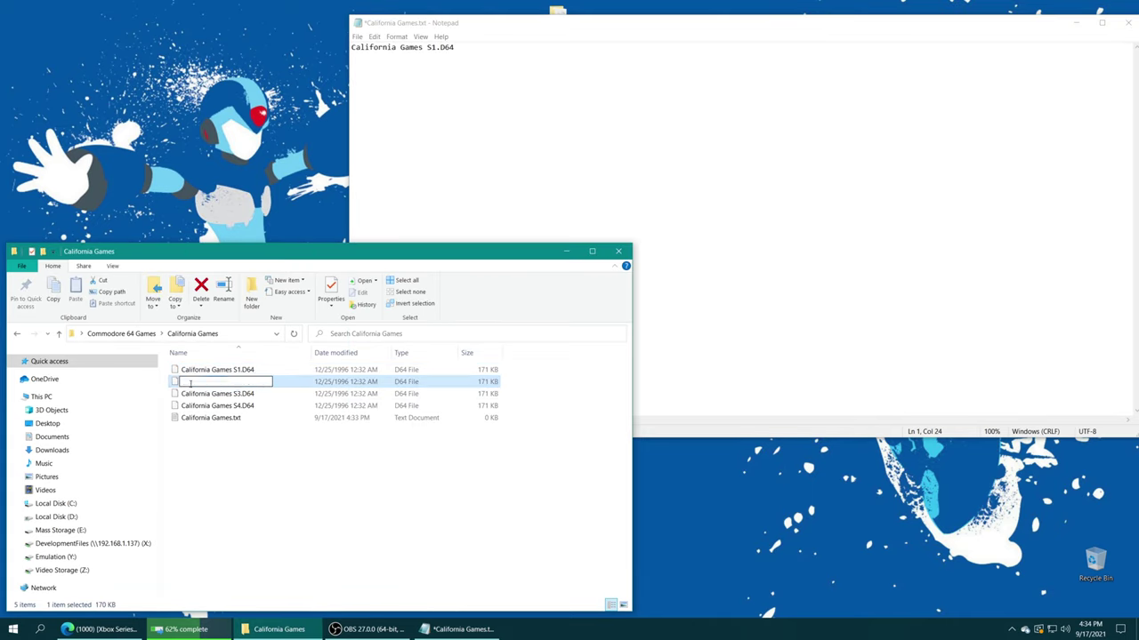
key("ctrl+a")
key("ctrl+c")
left_click(498, 163)
key("Return")
key("ctrl+v")
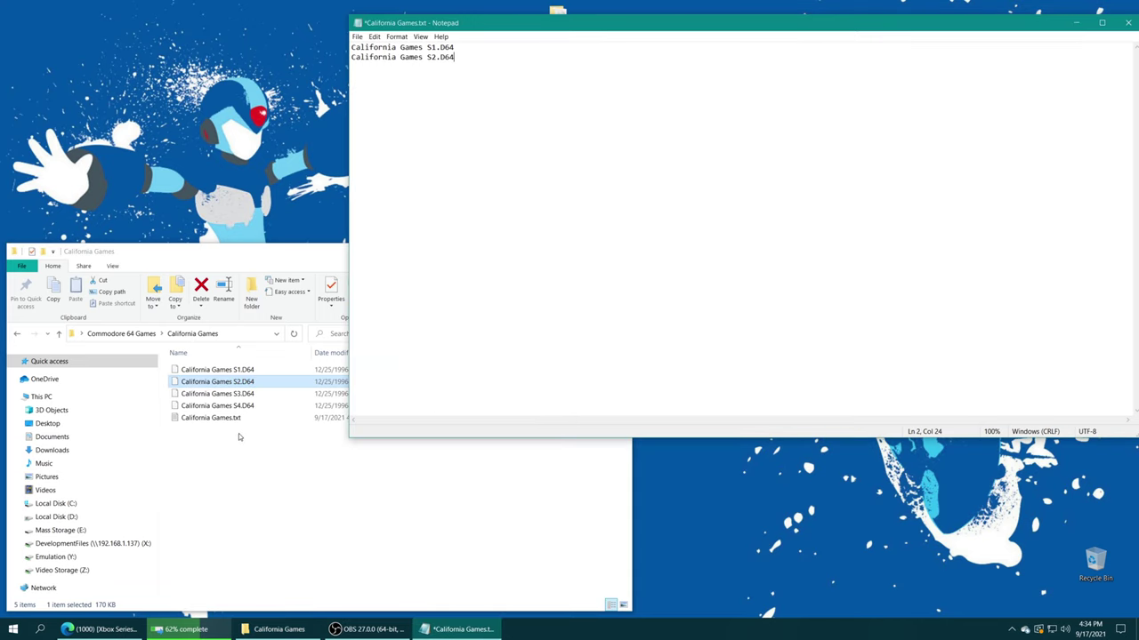
Add the copied file name California Games S3.D64 as the third line of the text document
left_click(254, 395)
left_click(253, 395)
key("ctrl+a")
key("ctrl+c")
left_click(437, 201)
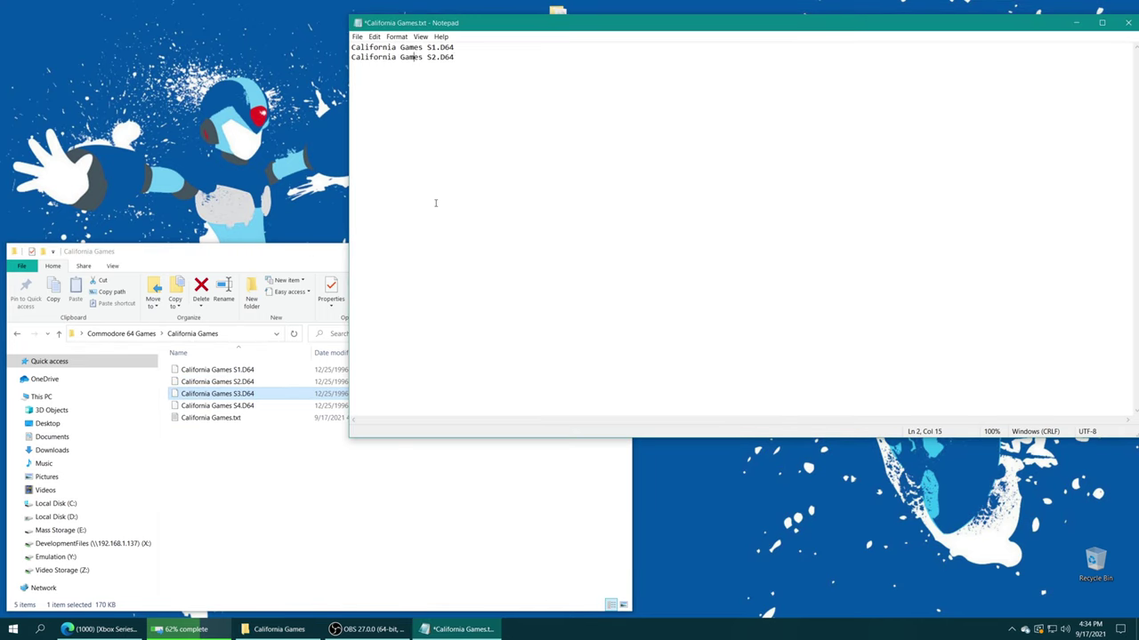
key("ctrl+v")
Add the copied file name California Games S4.D64 as the fourth line of the text document
key("alt+Tab")
key("Down")
key("F2")
key("ctrl+a")
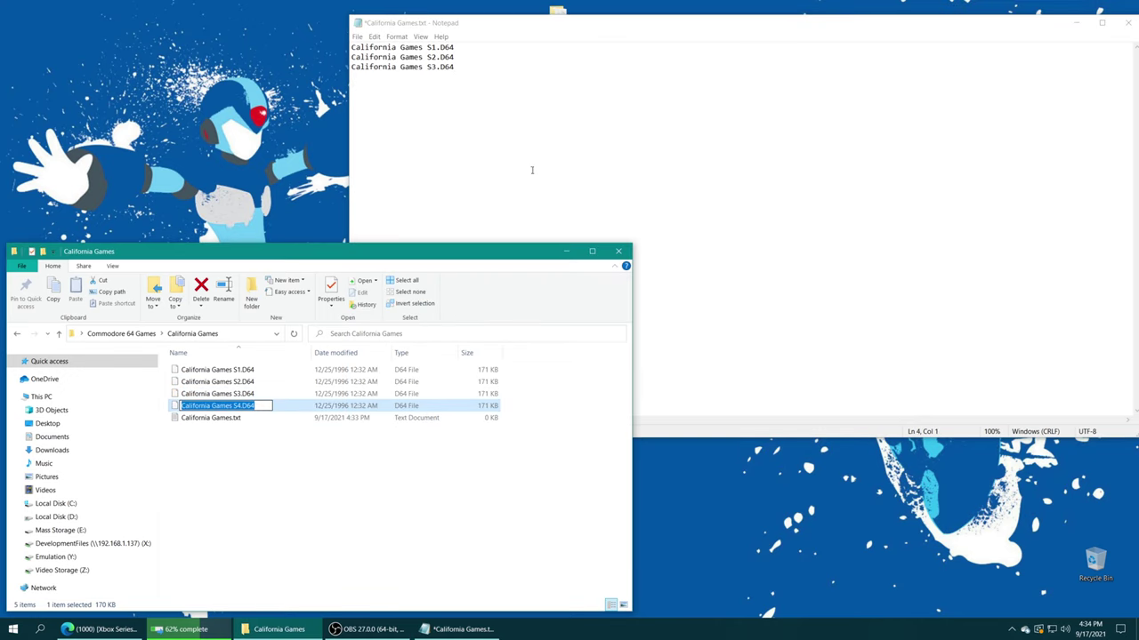
key("ctrl+c")
left_click(532, 170)
key("ctrl+v")
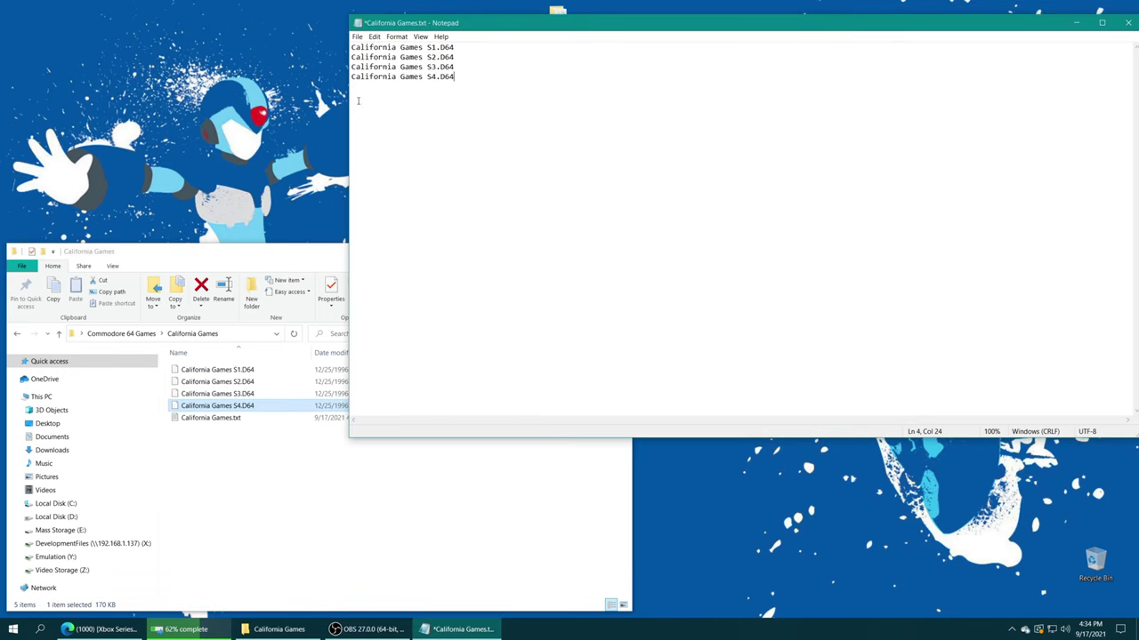
Save and close the text document, and move the California Games folder window to the middle of the desktop
left_click(357, 36)
left_click(394, 80)
left_click(1127, 23)
left_click_drag(437, 256, 657, 124)
Rename California Games.txt to California Games.m3u and accept the extension change
left_click(404, 288)
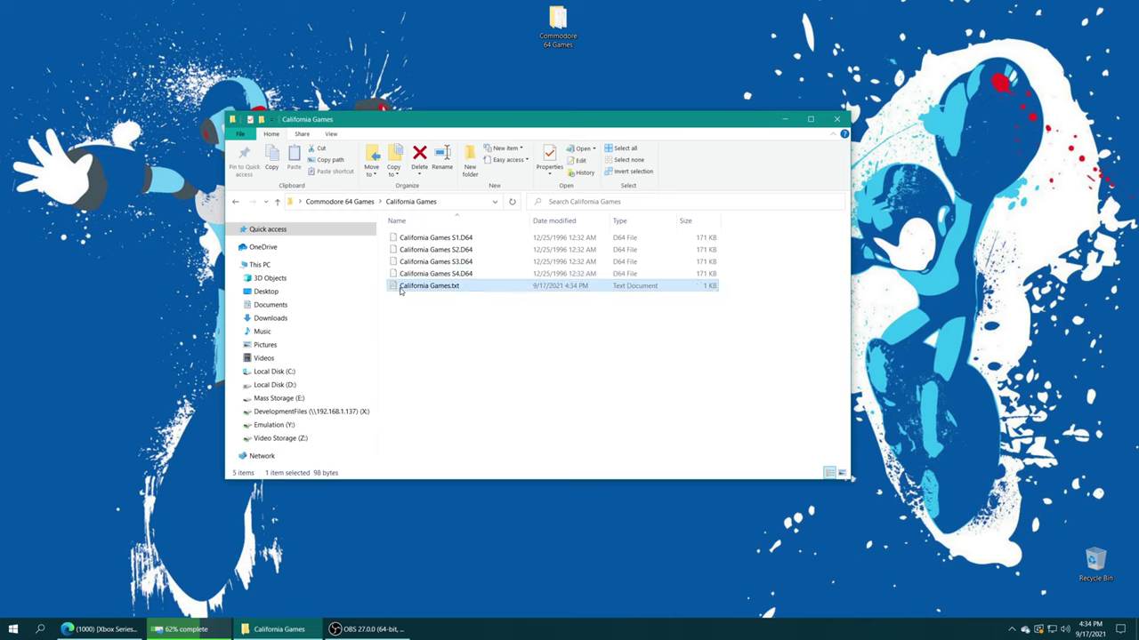
left_click(460, 288)
key("End")
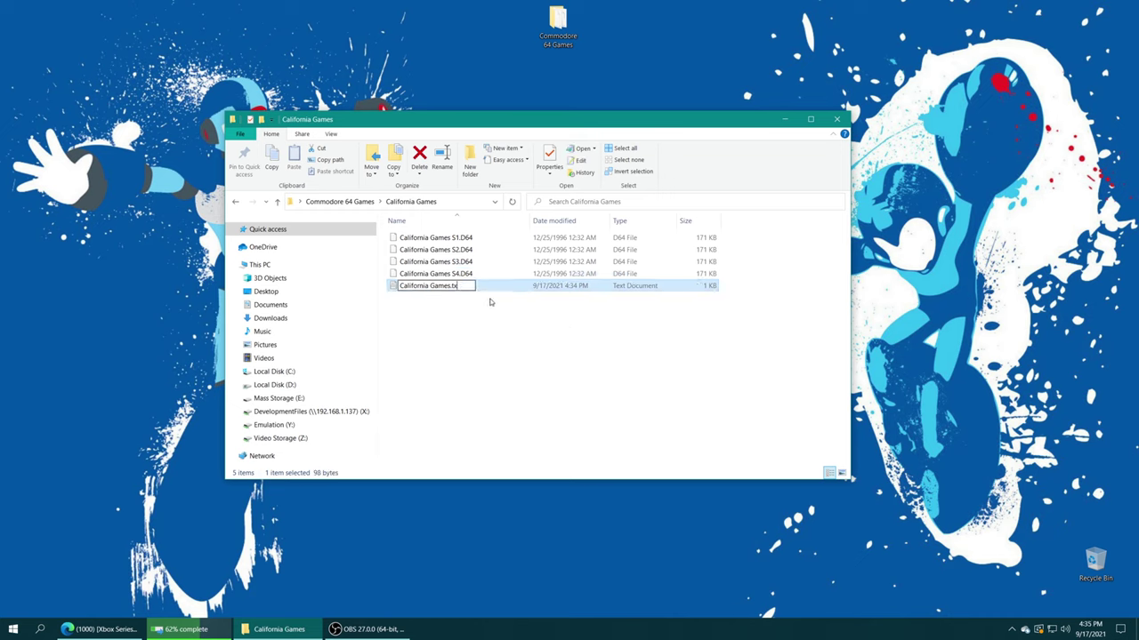
key("BackSpace")
key("BackSpace")
type("m3u")
key("Return")
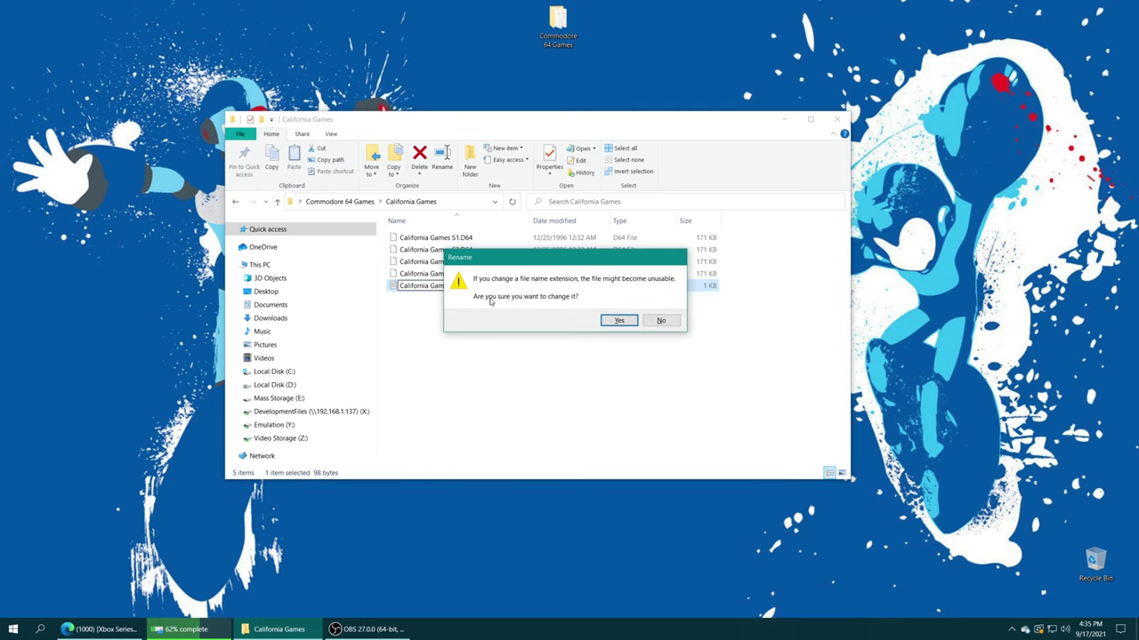
left_click(620, 322)
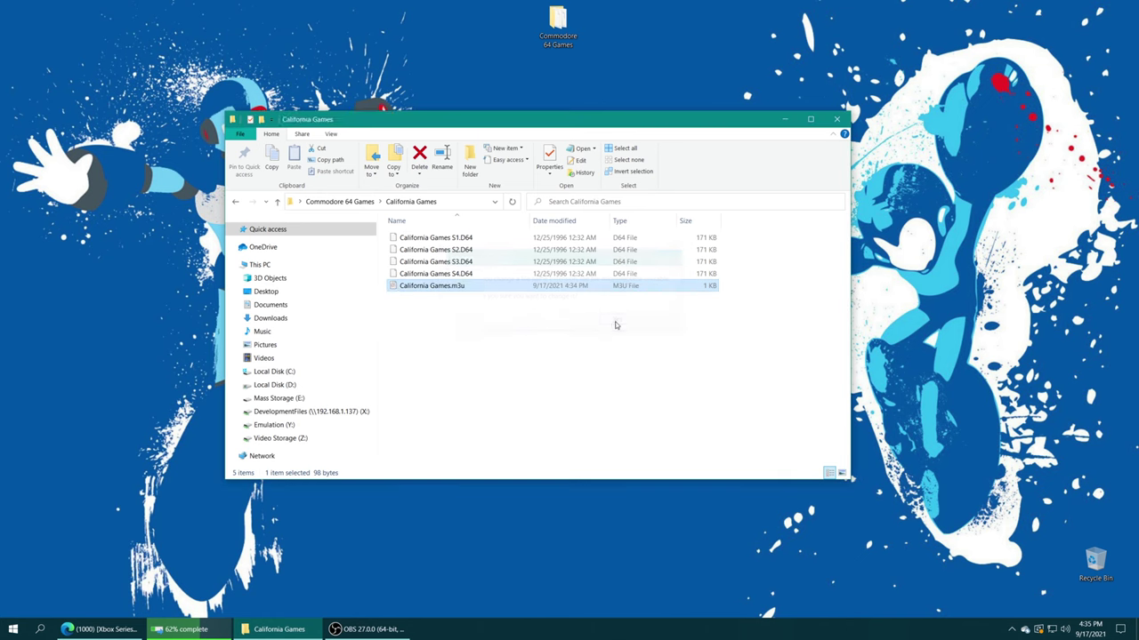
left_click(612, 385)
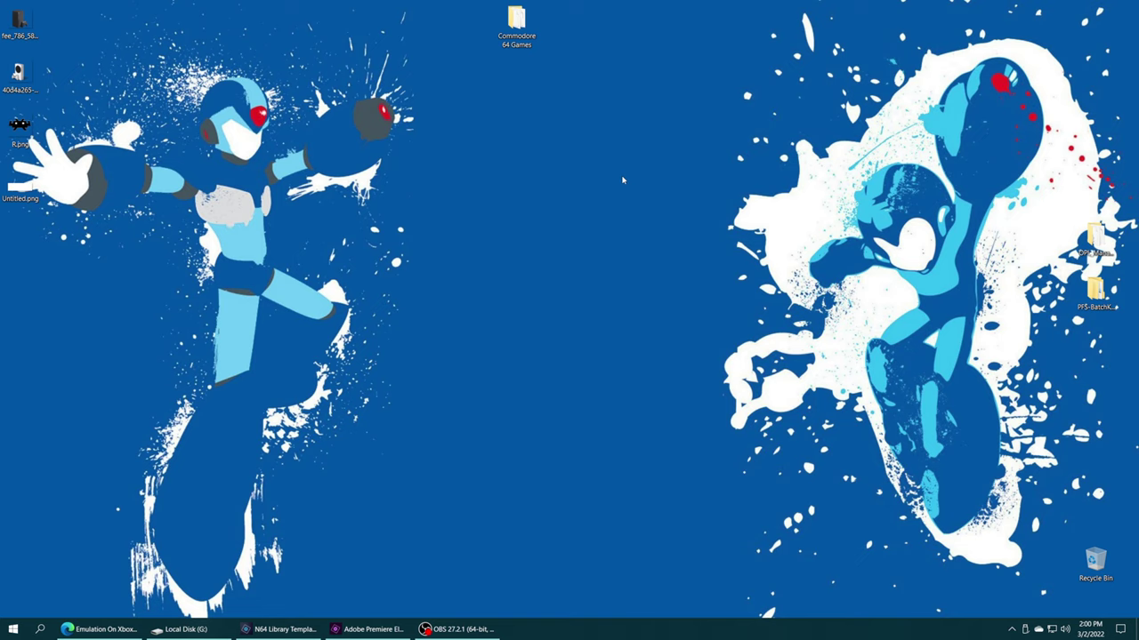
Copy the desktop's Commodore 64 Games folder into the Games folder on Local Disk (G:), replacing files with the same names
left_click_drag(625, 116, 498, 13)
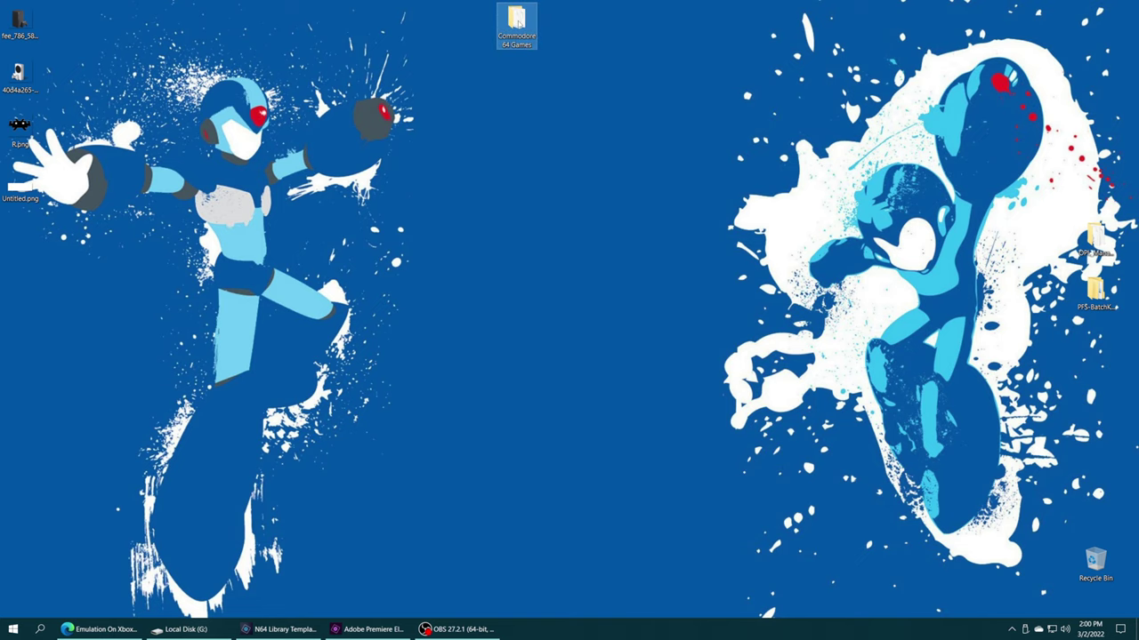
left_click(199, 631)
left_click(597, 213)
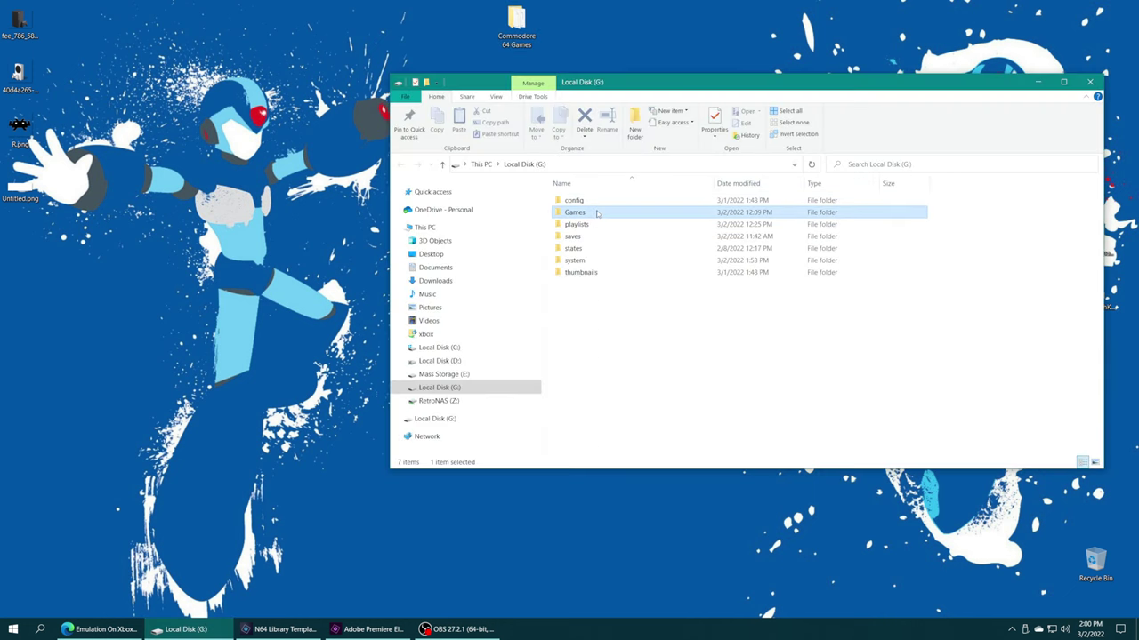
double_click(597, 212)
left_click_drag(516, 26, 1001, 320)
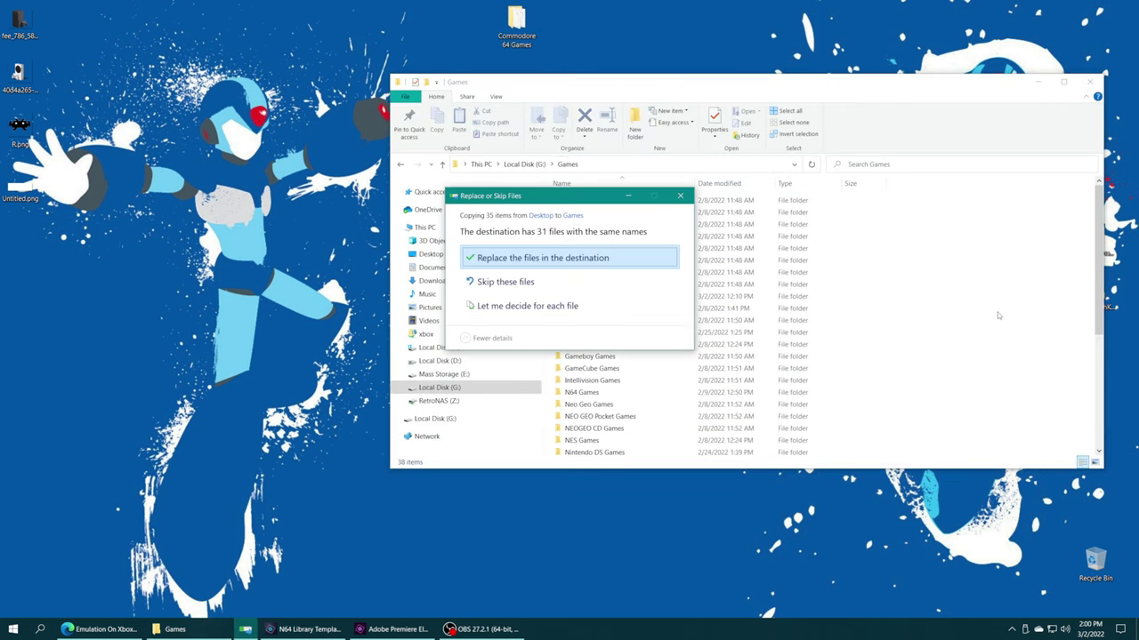
left_click(603, 264)
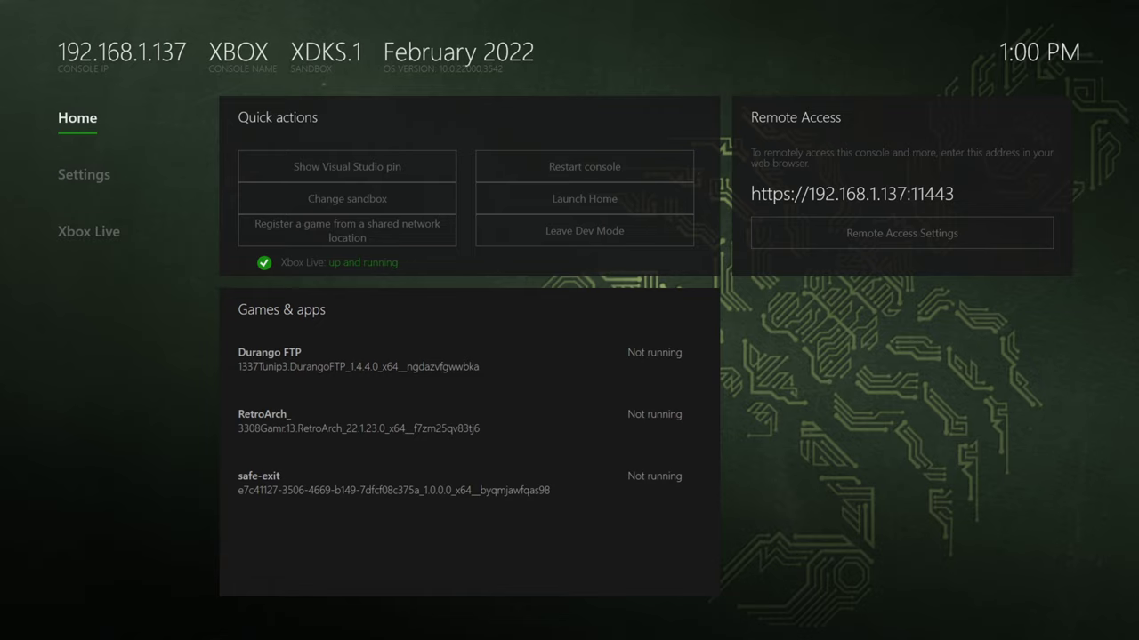
Launch Durango FTP from the Xbox's games and apps list and start its FTP server
key("Down")
key("Down")
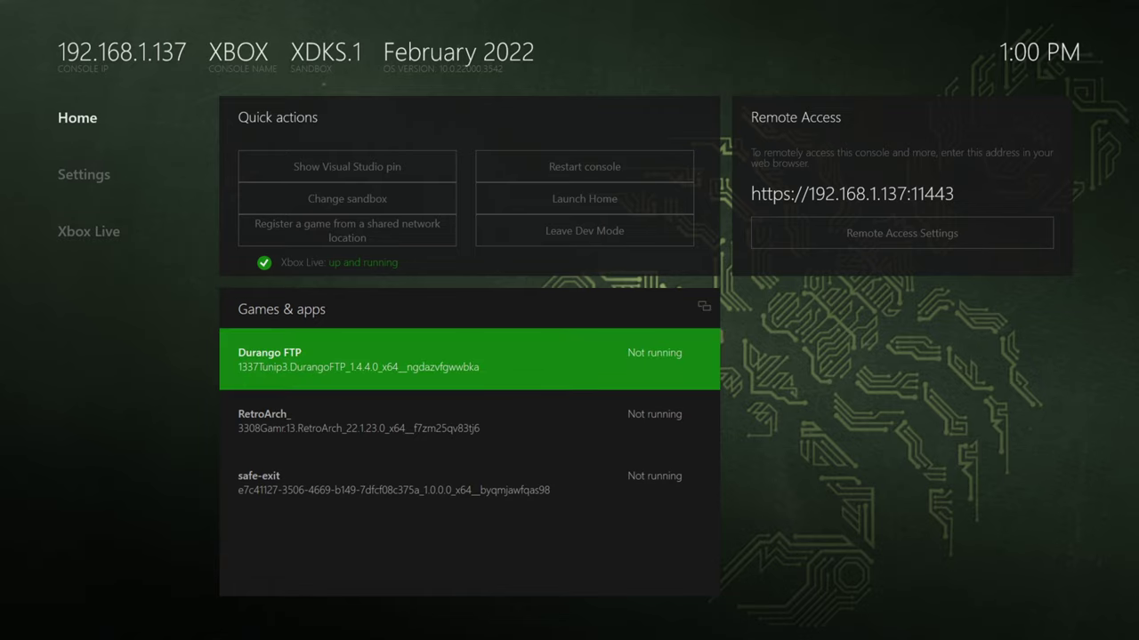
key("Return")
key("Down")
key("Down")
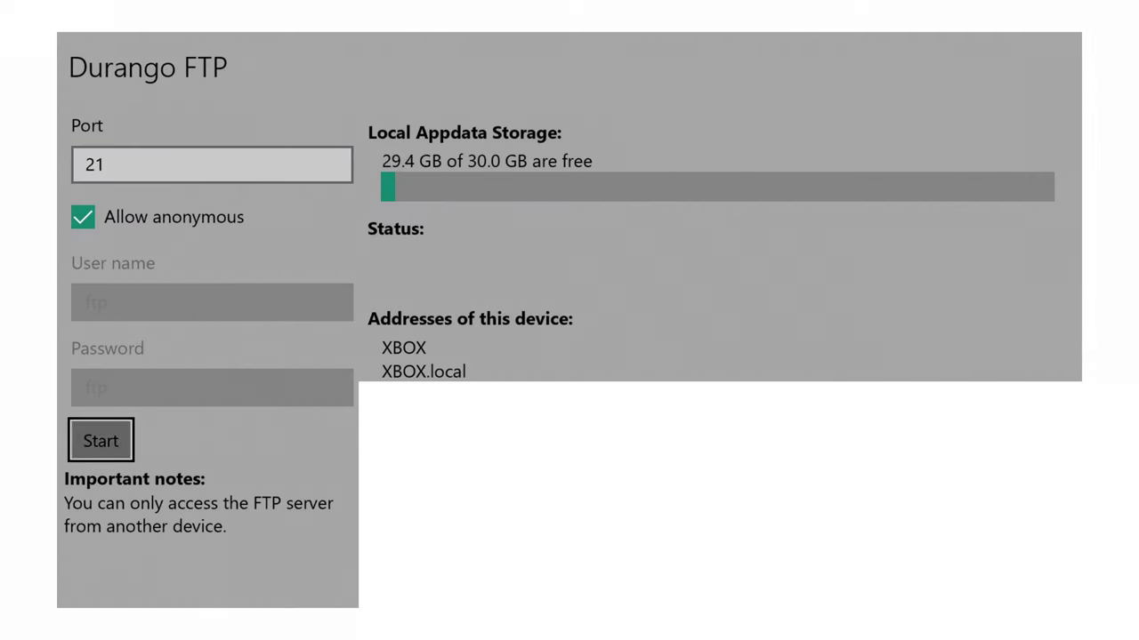
key("Return")
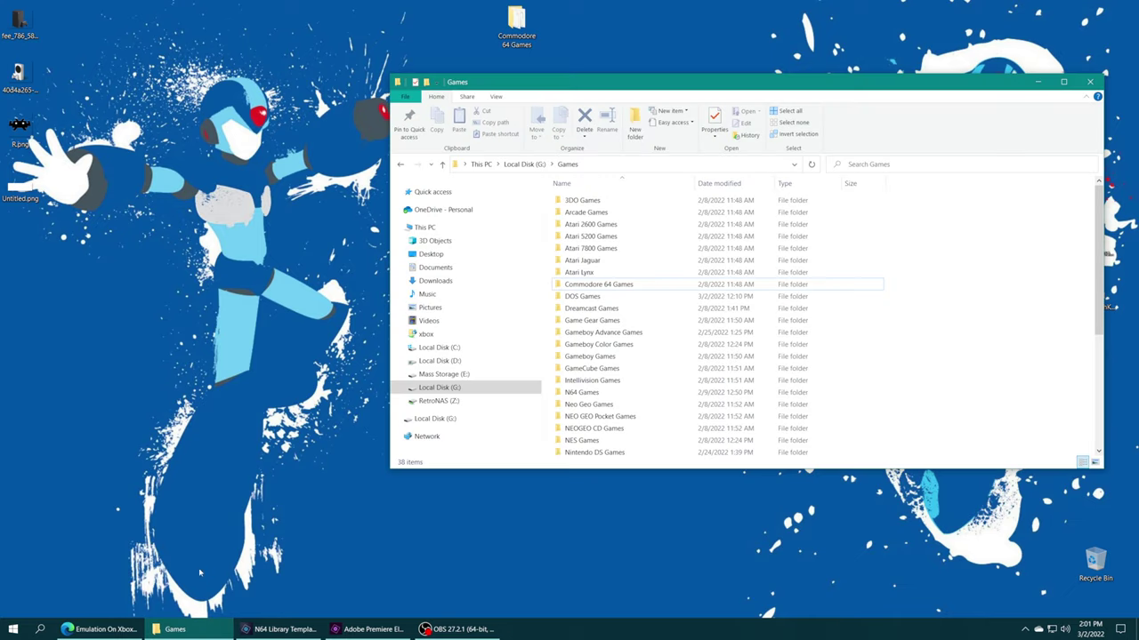
Browse the xbox FTP location to the Games folder in S\Program Files\WindowsApps\3308Gamr.13.RetroArch_22.1.23.0_x64__f7zm25qv83tj6, and close the window
left_click(450, 334)
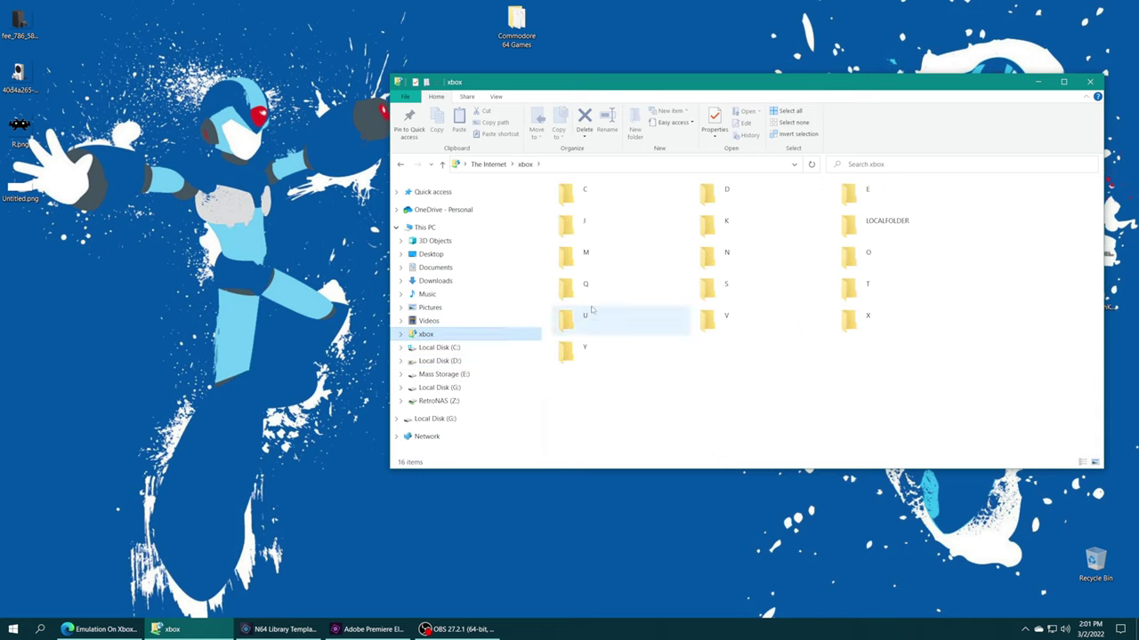
double_click(716, 292)
double_click(886, 258)
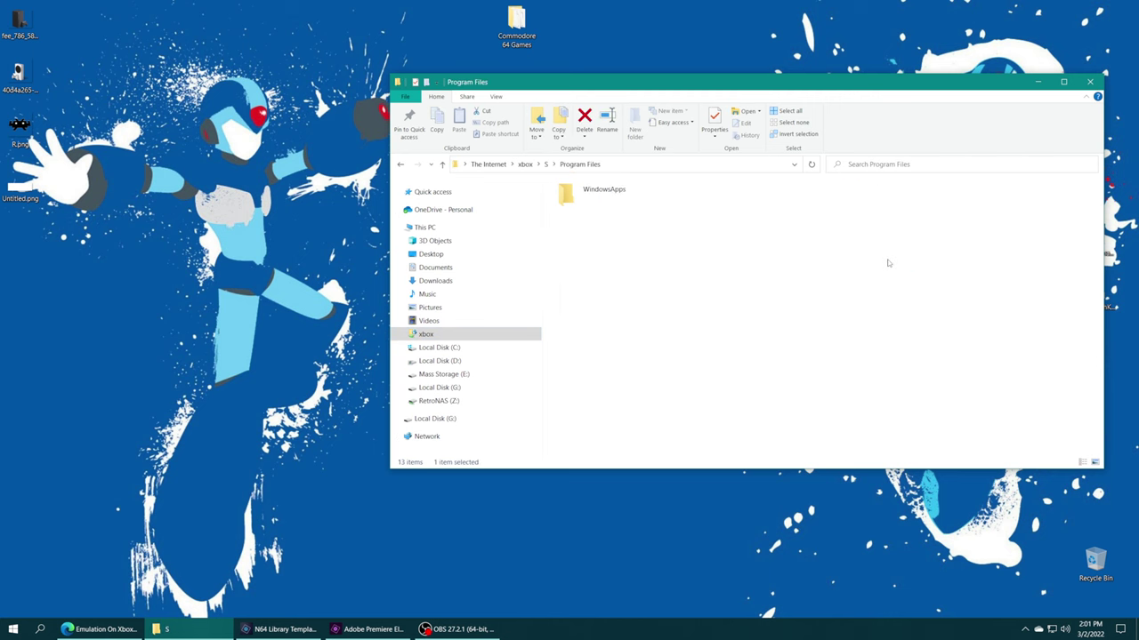
double_click(605, 192)
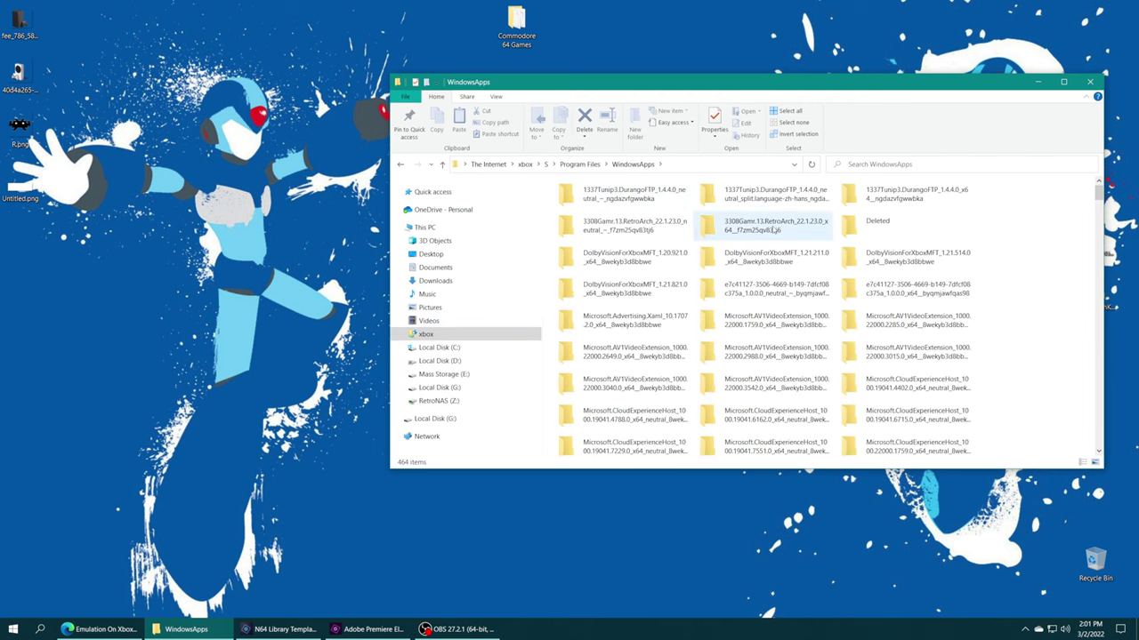
double_click(772, 228)
double_click(592, 224)
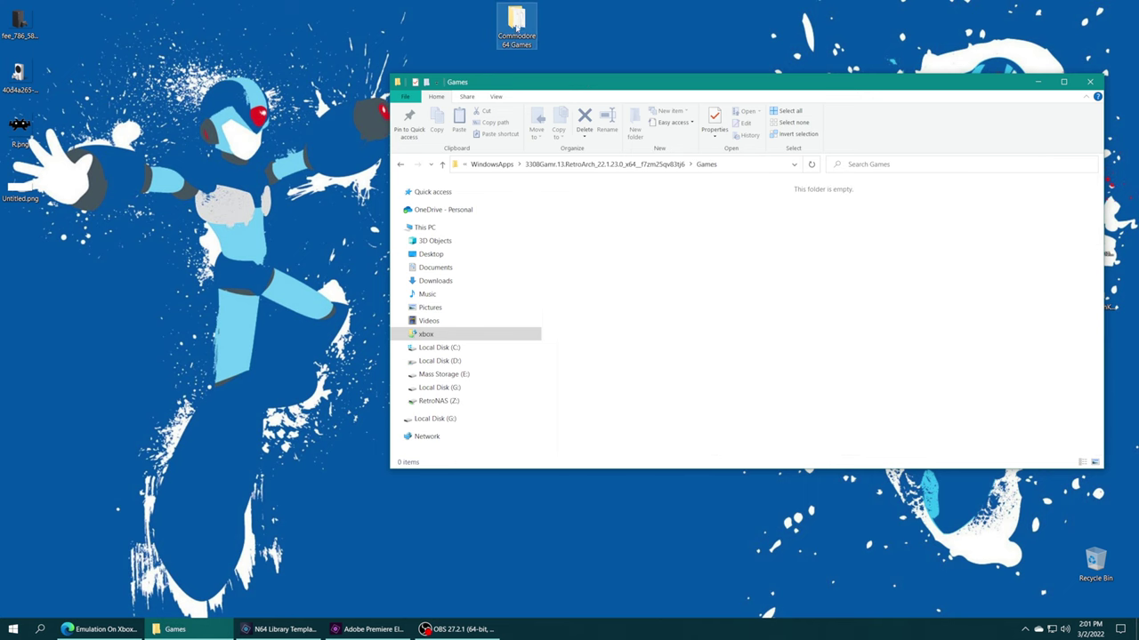
mouse_move(516, 20)
left_mouse_down()
mouse_move(721, 309)
mouse_move(525, 19)
left_mouse_up()
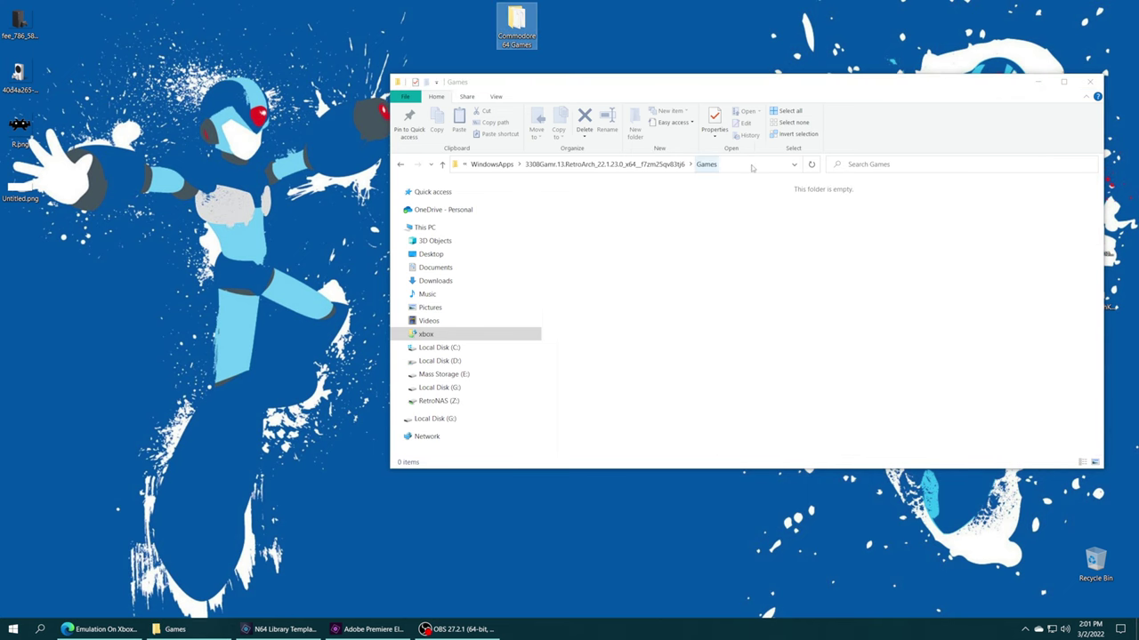
left_click(1090, 81)
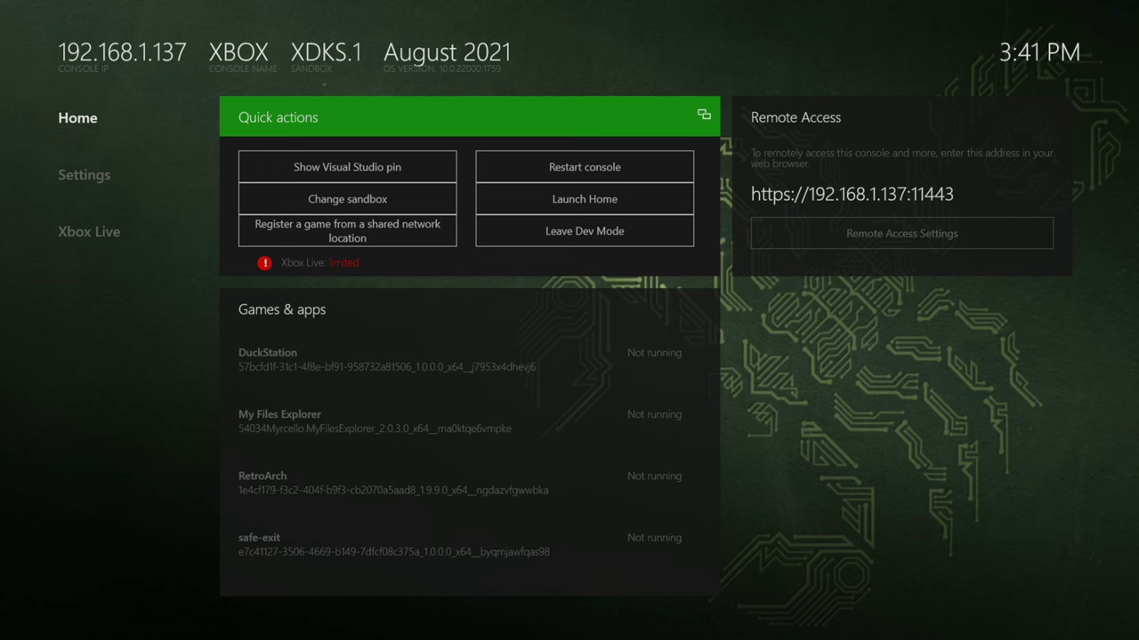
Launch RetroArch on the Xbox and open the Manual Scan options for importing content
key("Return")
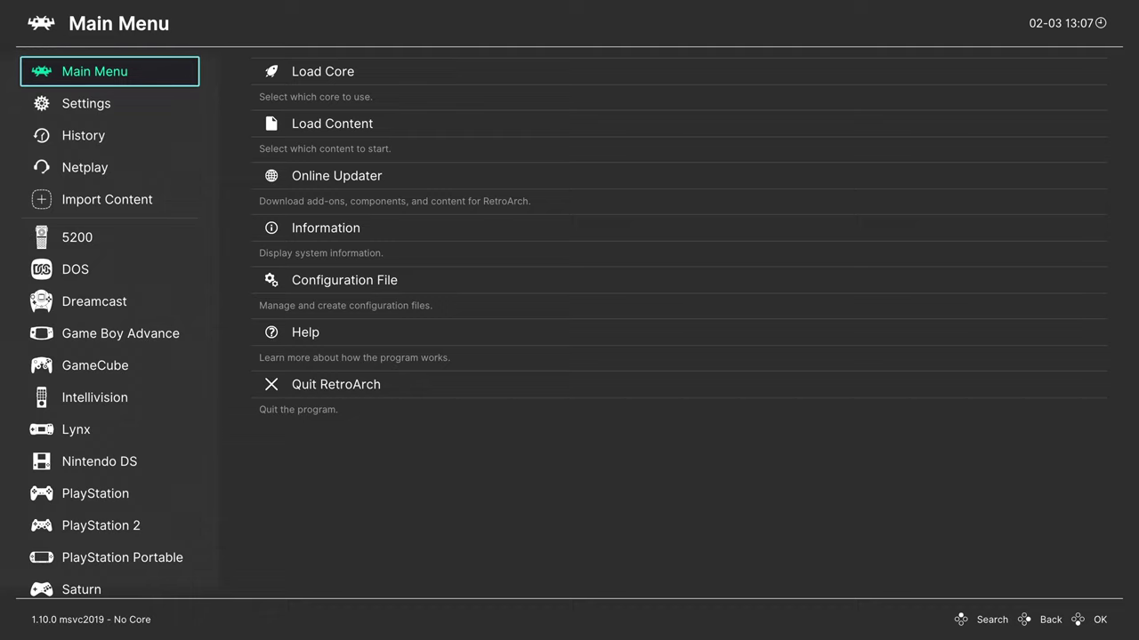
key("Down")
key("Down")
key("Down")
key("Down")
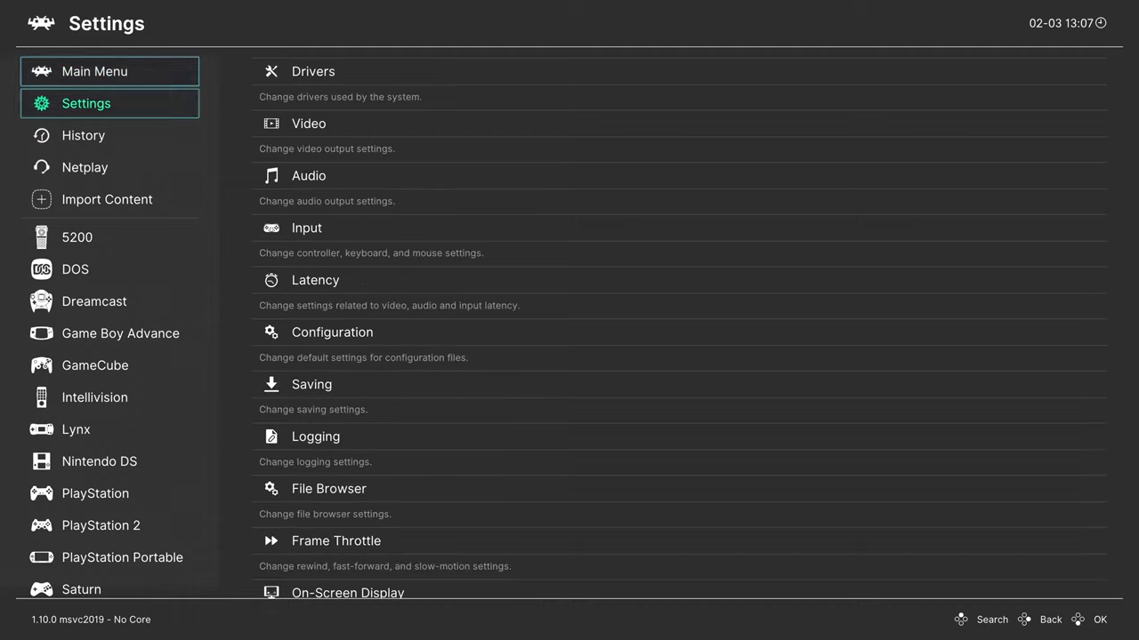
key("Right")
key("Down")
key("Down")
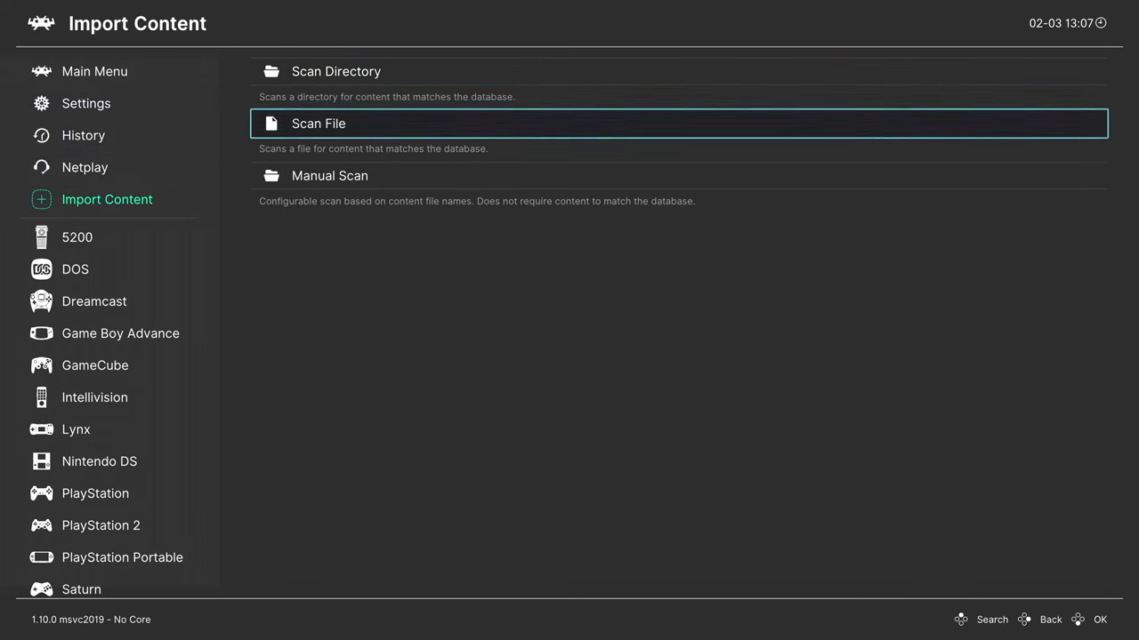
key("Return")
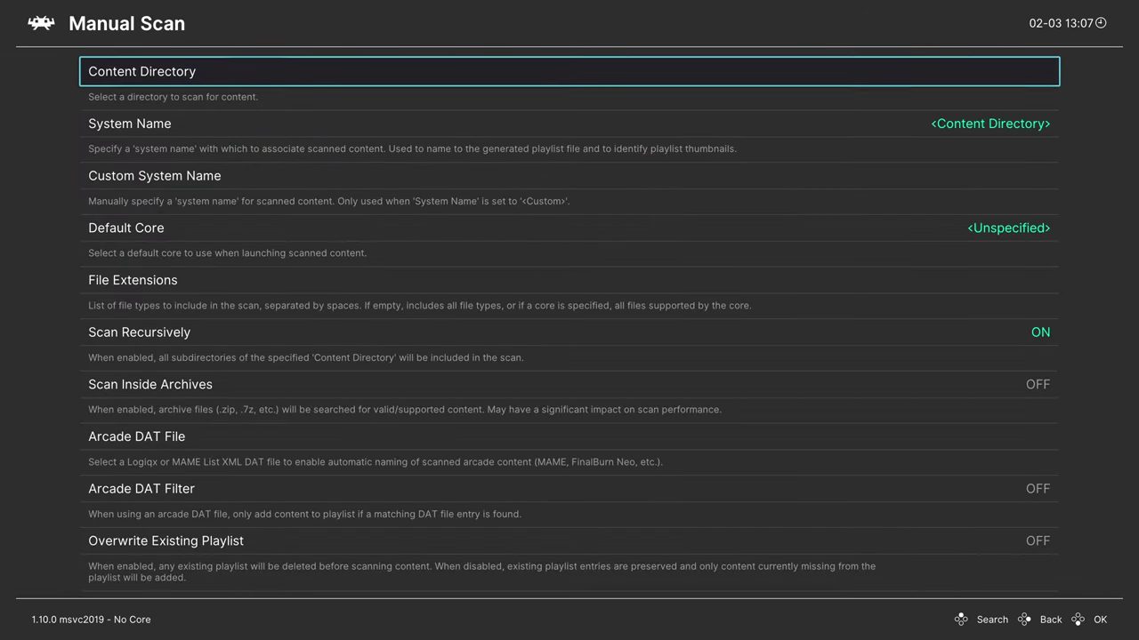
Set the scan's content directory to E:\Games\Commodore 64 Games
key("Return")
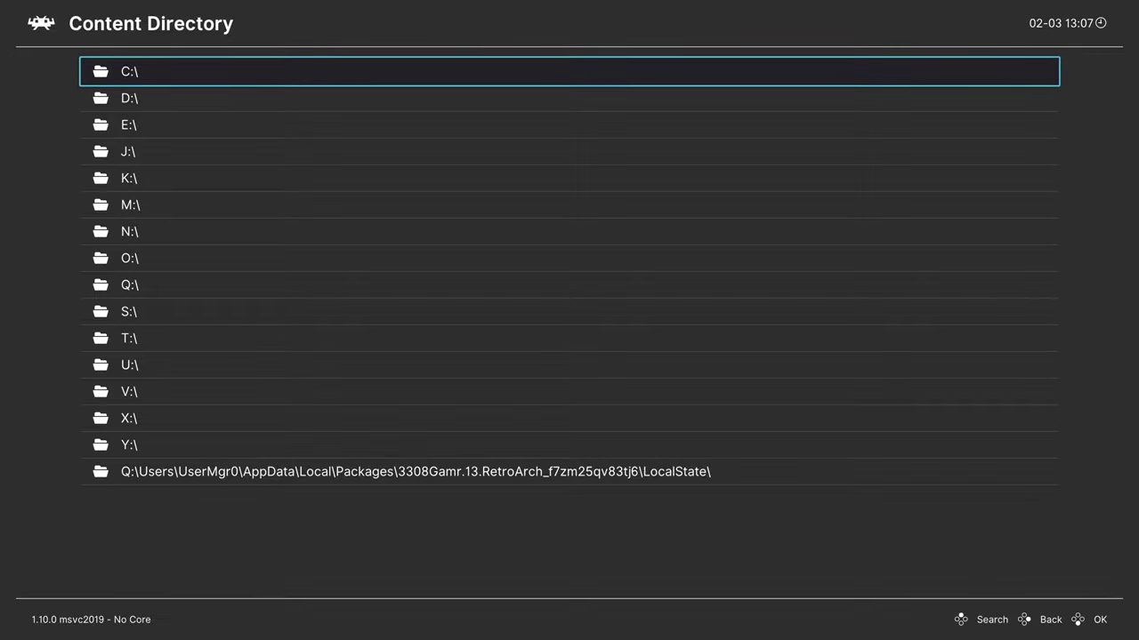
key("Down")
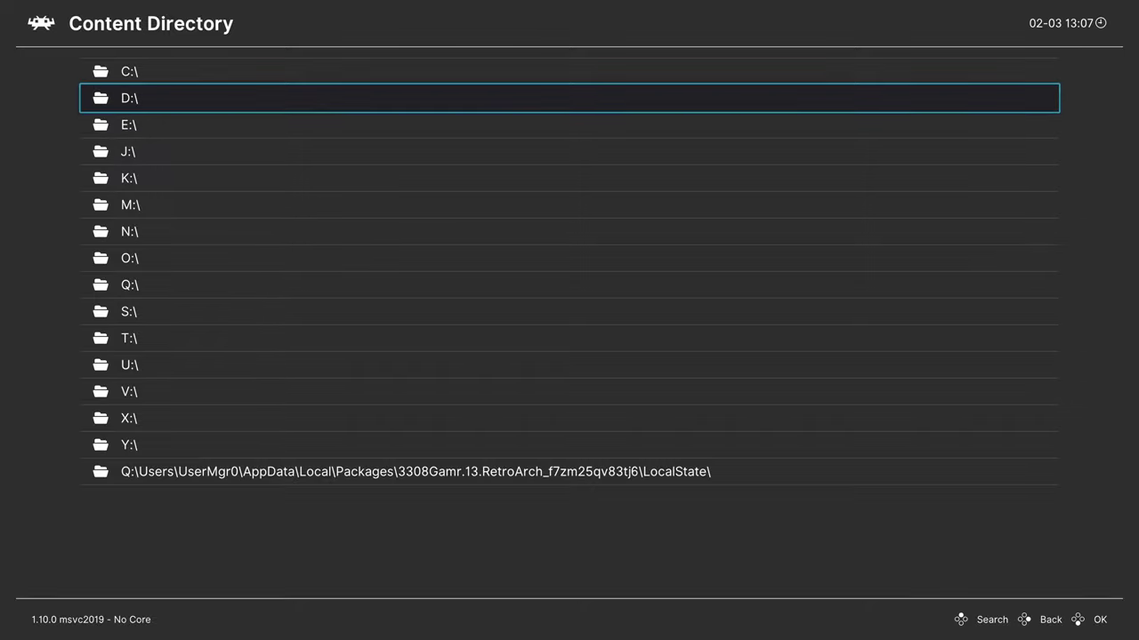
key("Down")
key("Down")
key("Down")
key("Down")
key("Down")
key("Down")
key("Down")
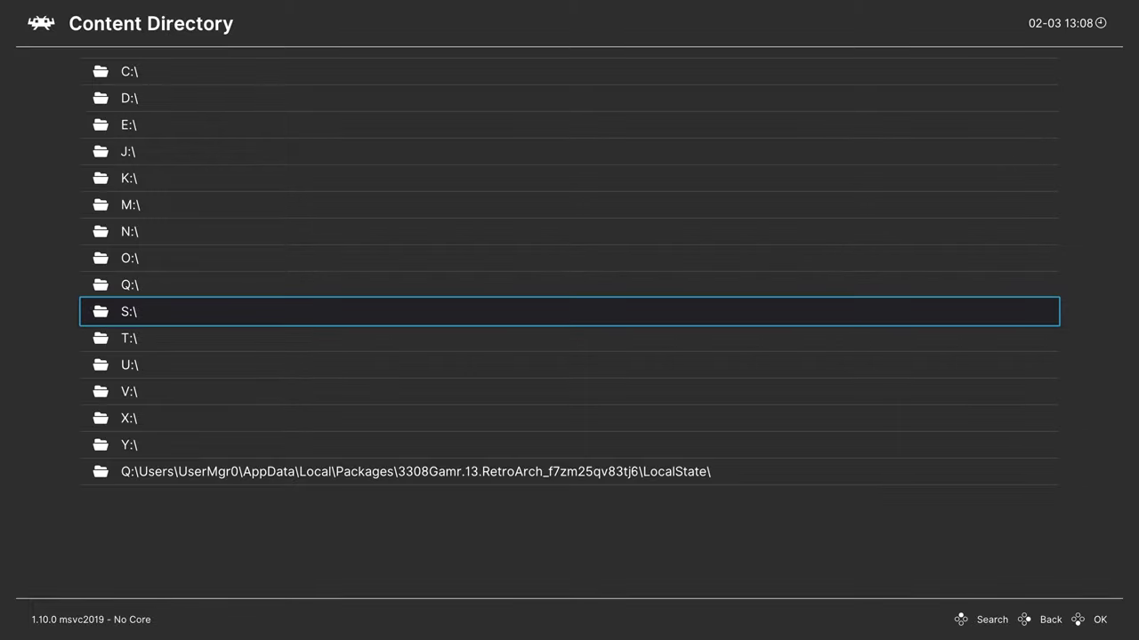
key("Up")
key("Up")
key("Up")
key("Up")
key("Up")
key("Up")
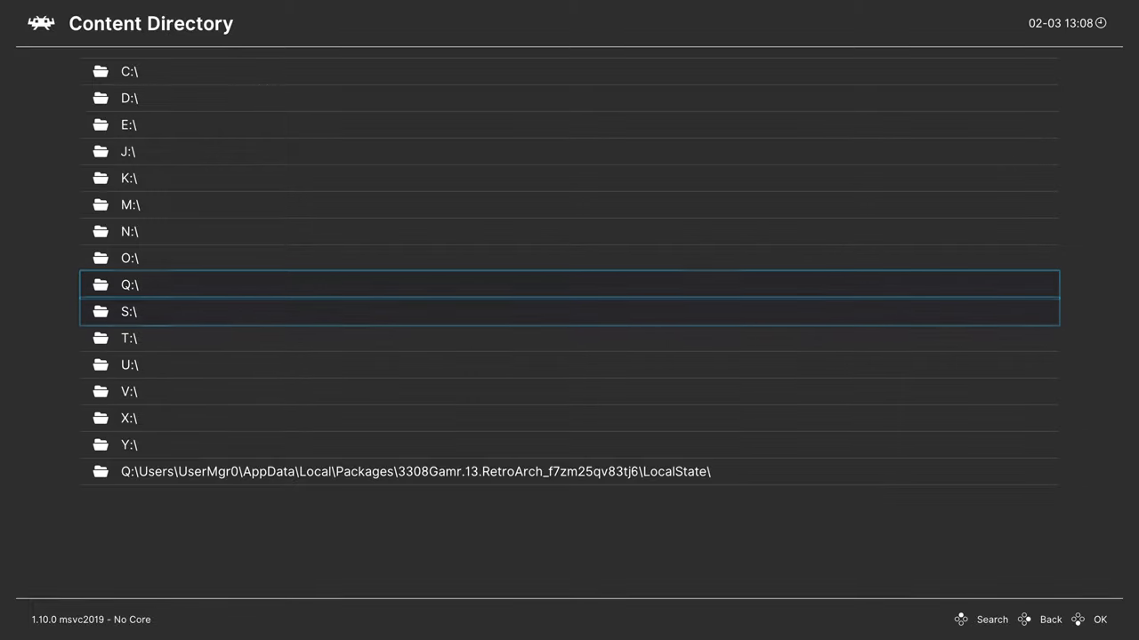
key("Up")
key("Return")
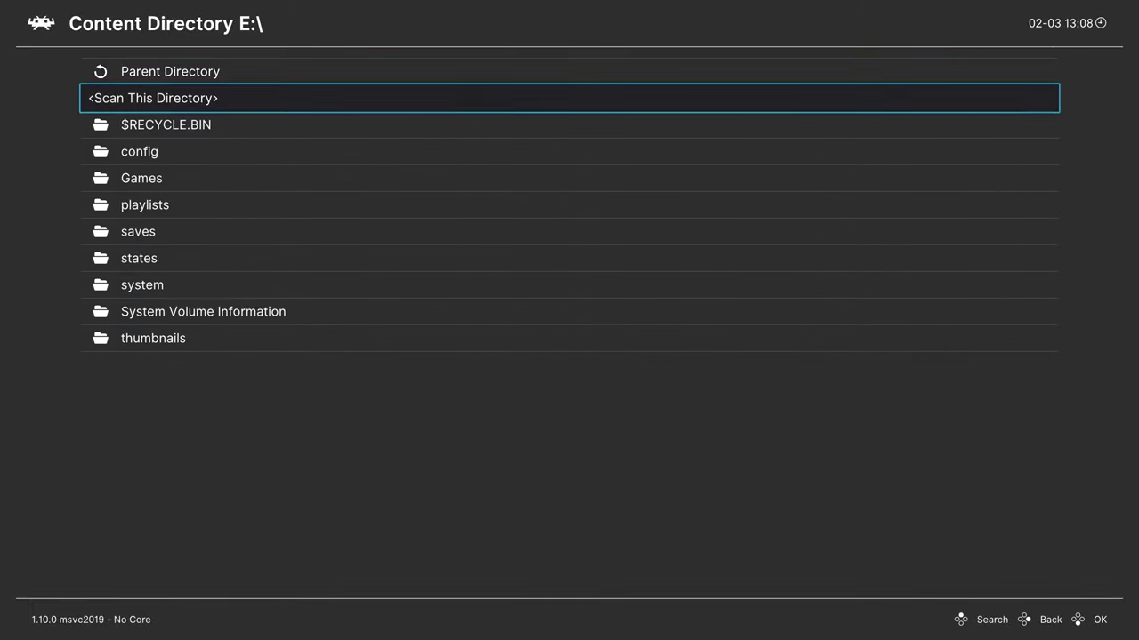
key("Down")
key("Down")
key("Down")
key("Return")
key("Down")
key("Down")
key("Down")
key("Down")
key("Down")
key("Down")
key("Down")
key("Down")
key("Down")
key("Down")
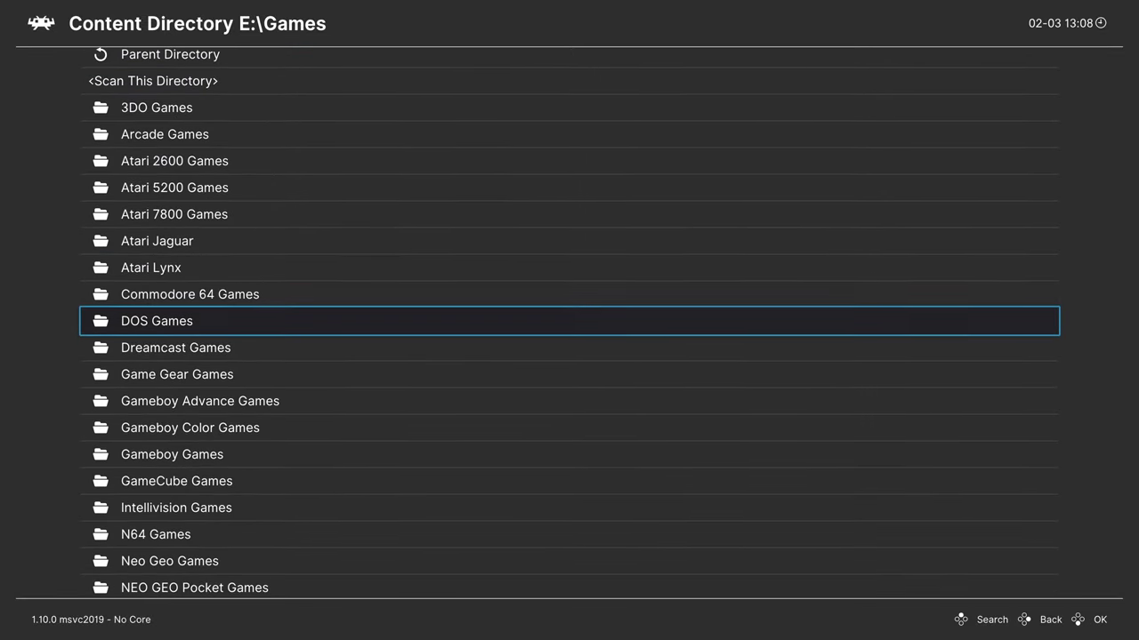
key("Up")
key("Return")
key("Down")
key("Return")
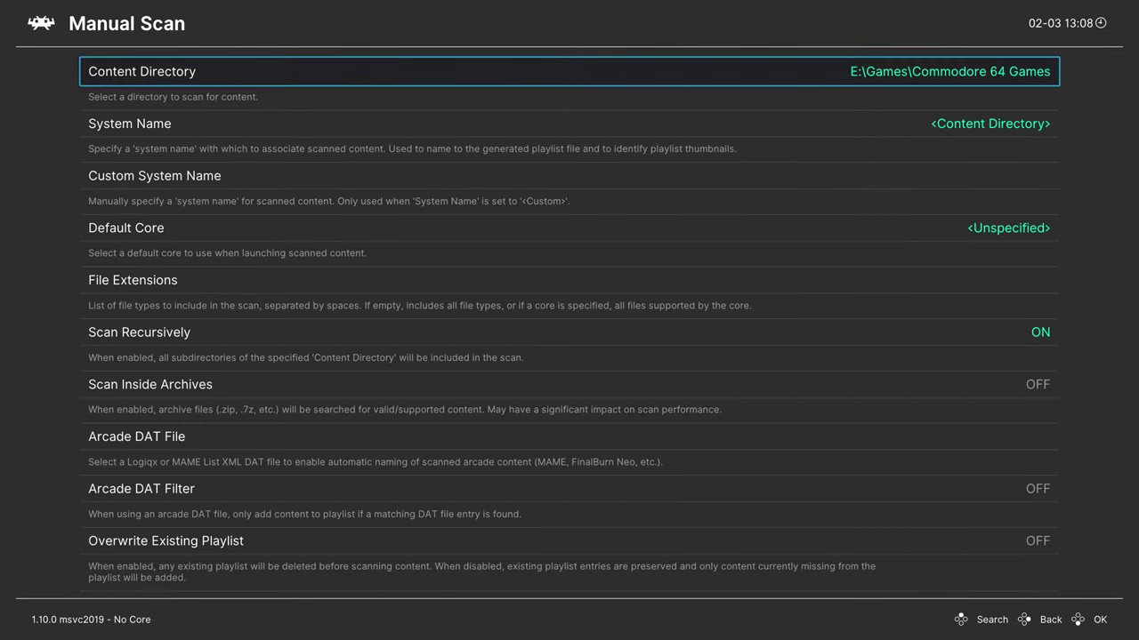
Set the scan's system name to Commodore - 64
key("Down")
key("Return")
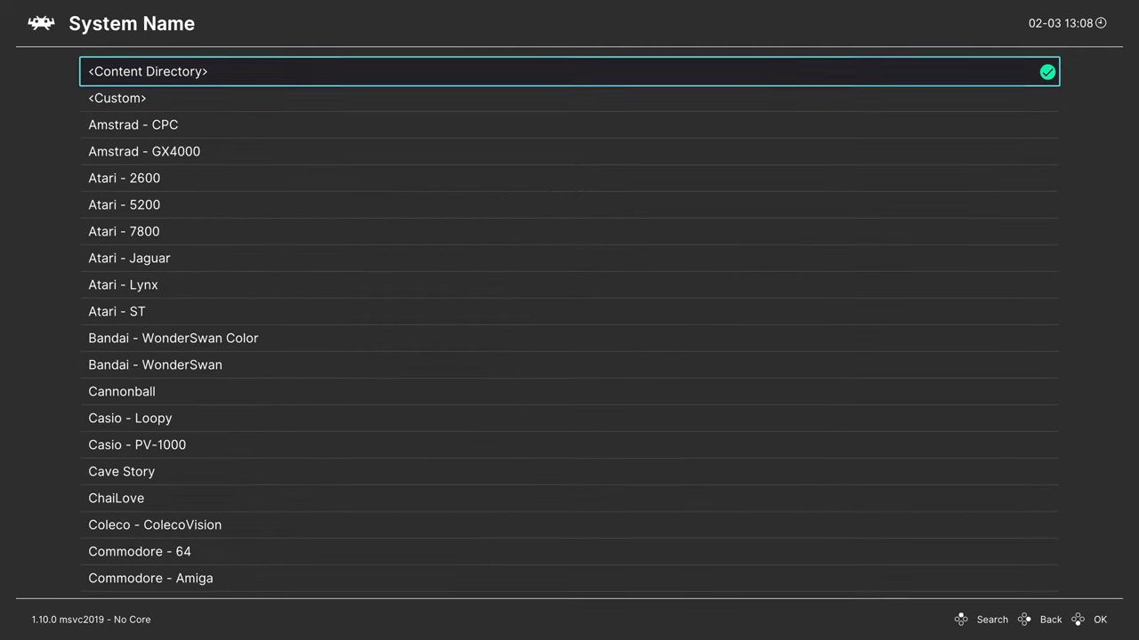
key("Down")
key("Down")
key("Down")
key("Down")
key("Down")
key("Down")
key("Down")
key("Down")
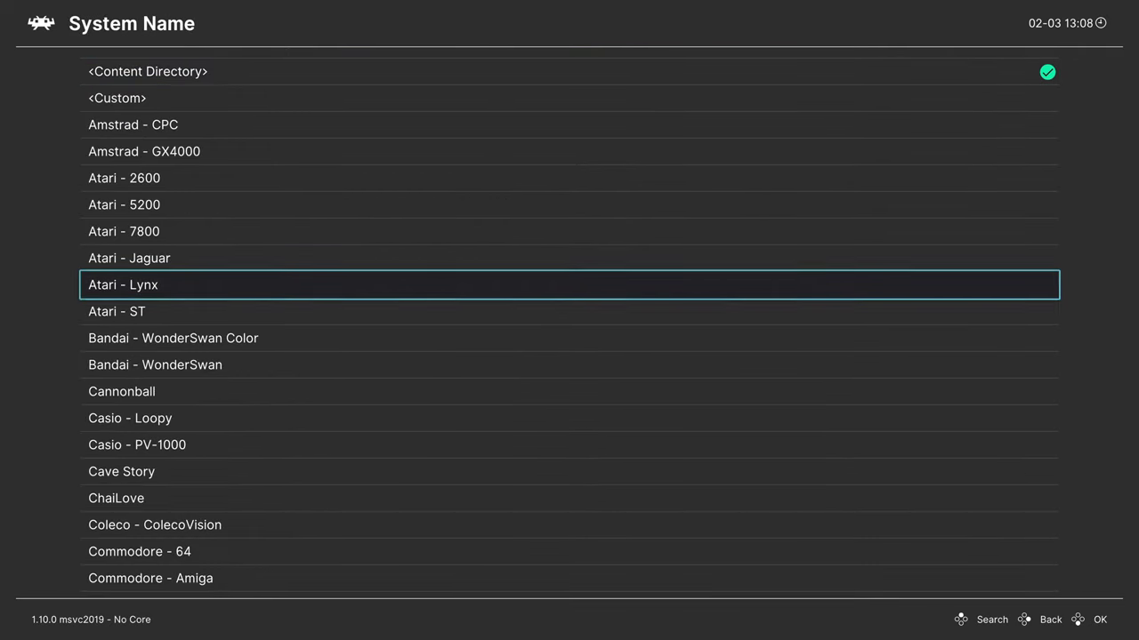
key("Down")
key("Down")
key("Down")
key("Down")
key("Down")
key("Down")
key("Down")
key("Down")
key("Down")
key("Down")
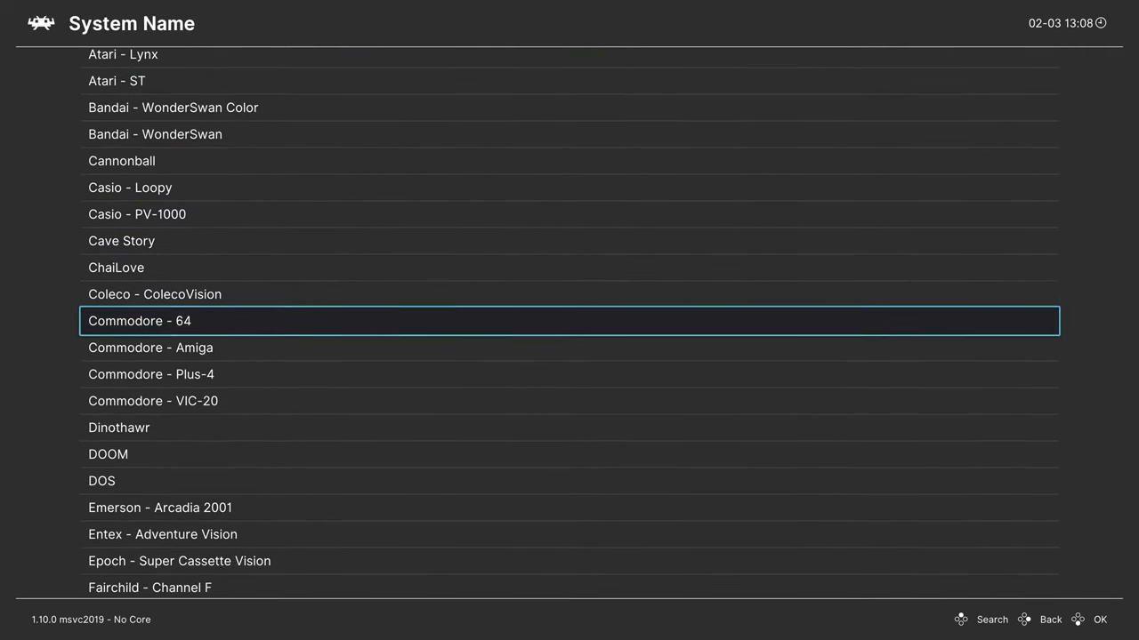
key("Return")
Choose Commodore - C64 (VICE x64sc, accurate) as the default core for the scanned games
key("Down")
key("Down")
key("Return")
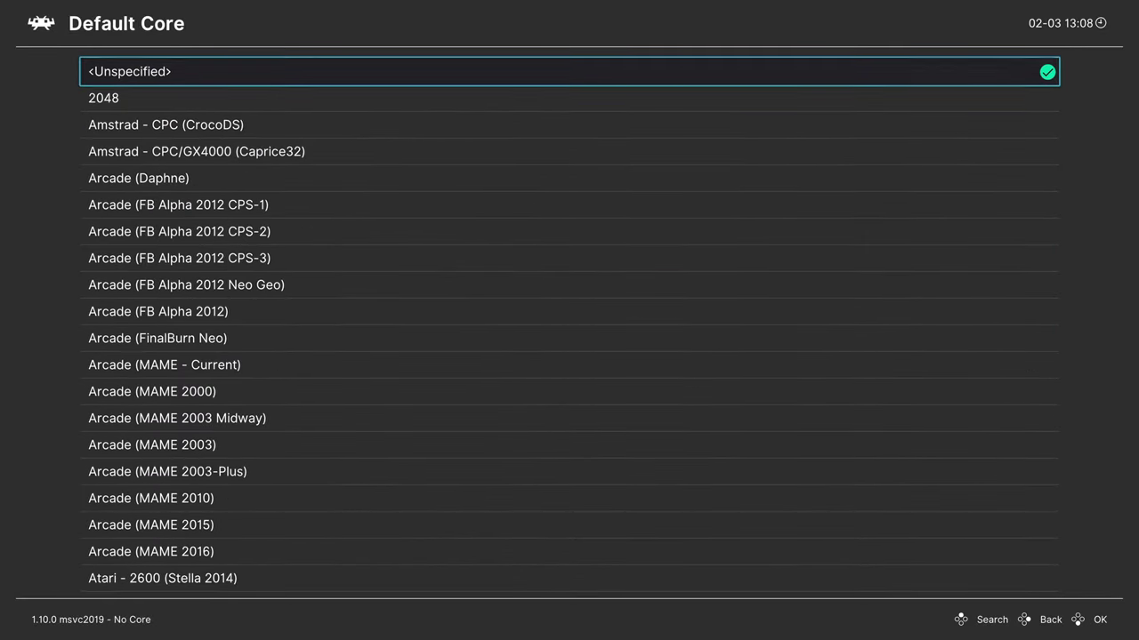
key("Down")
key("Down")
key("Down")
key("Down")
key("Down")
key("Down")
key("Down")
key("Down")
key("Down")
key("Down")
key("Down")
key("Down")
key("Down")
key("Down")
key("Down")
key("Down")
key("Down")
key("Down")
key("Down")
key("Down")
key("Down")
key("Down")
key("Down")
key("Down")
key("Down")
key("Down")
key("Down")
key("Down")
key("Down")
key("Down")
key("Down")
key("Down")
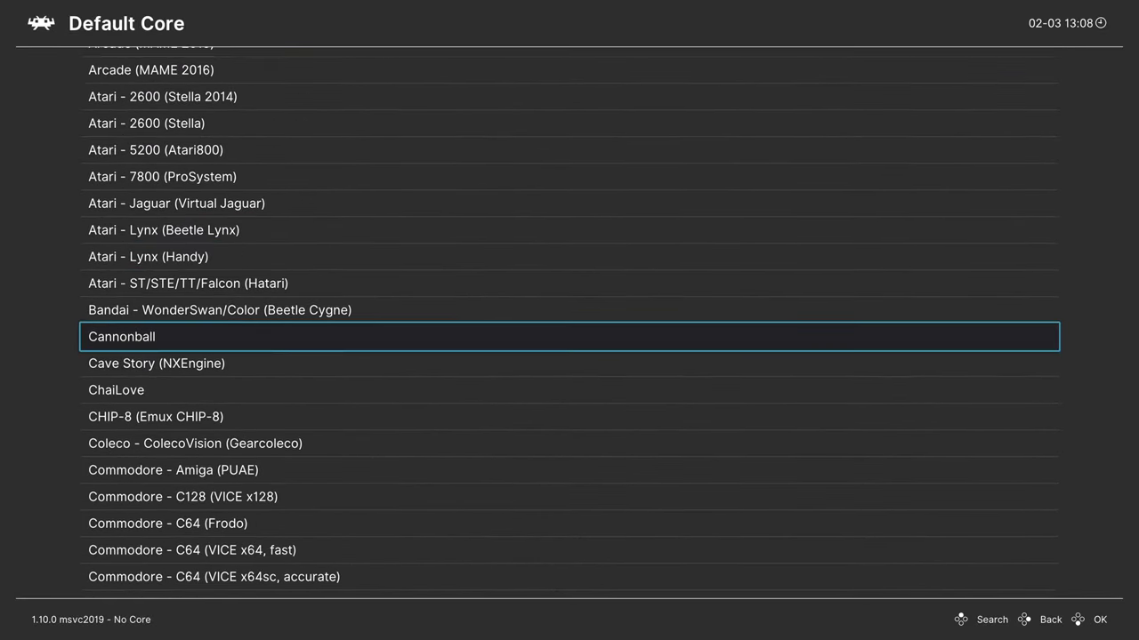
key("Down")
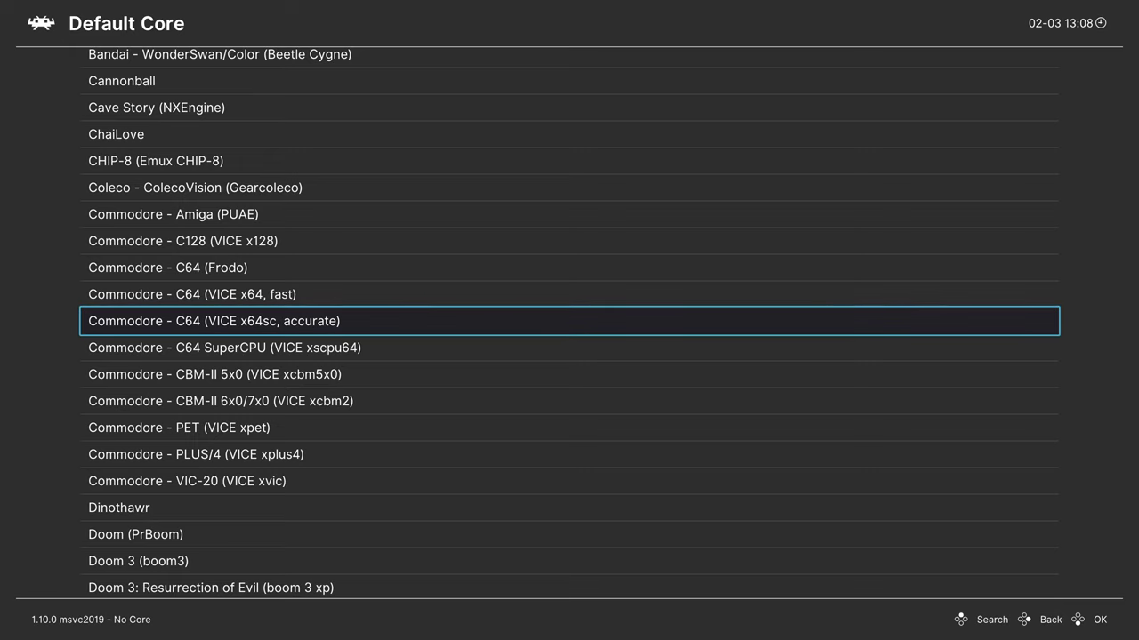
key("Return")
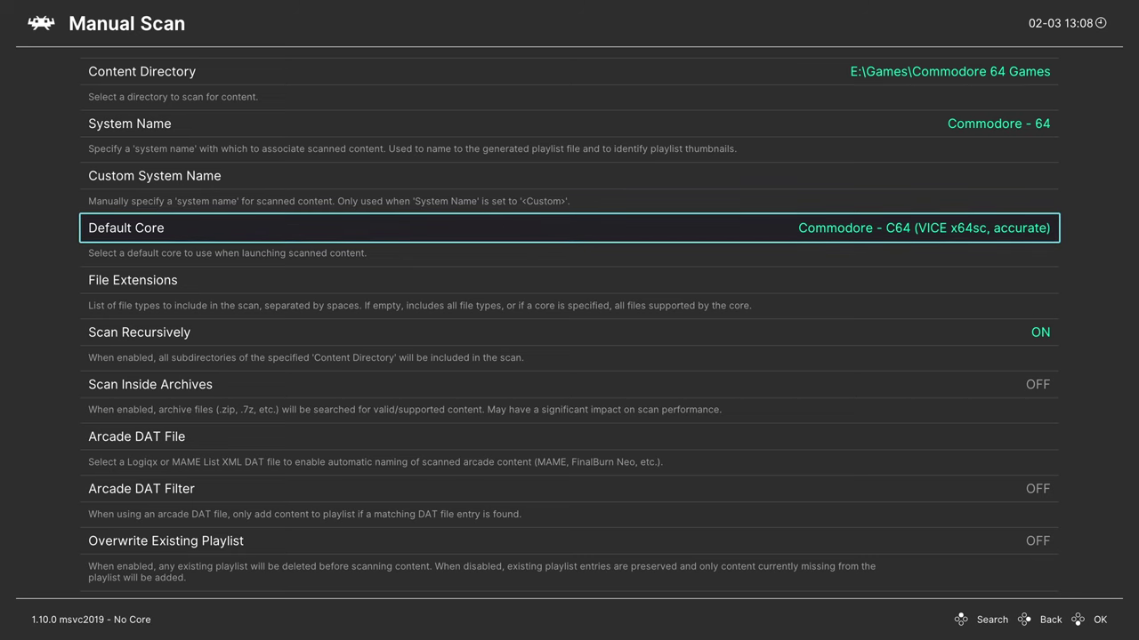
Turn off Scan Recursively and run the scan of the Commodore 64 Games directory
left_click(570, 332)
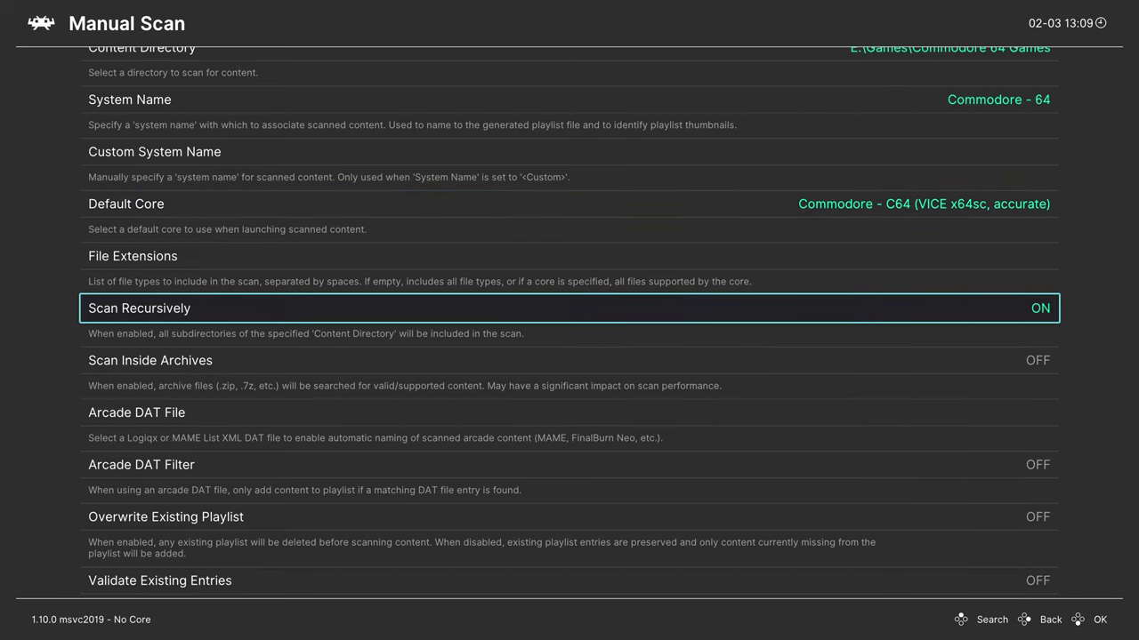
key("Down")
key("Down")
key("Down")
key("Down")
key("Down")
key("Down")
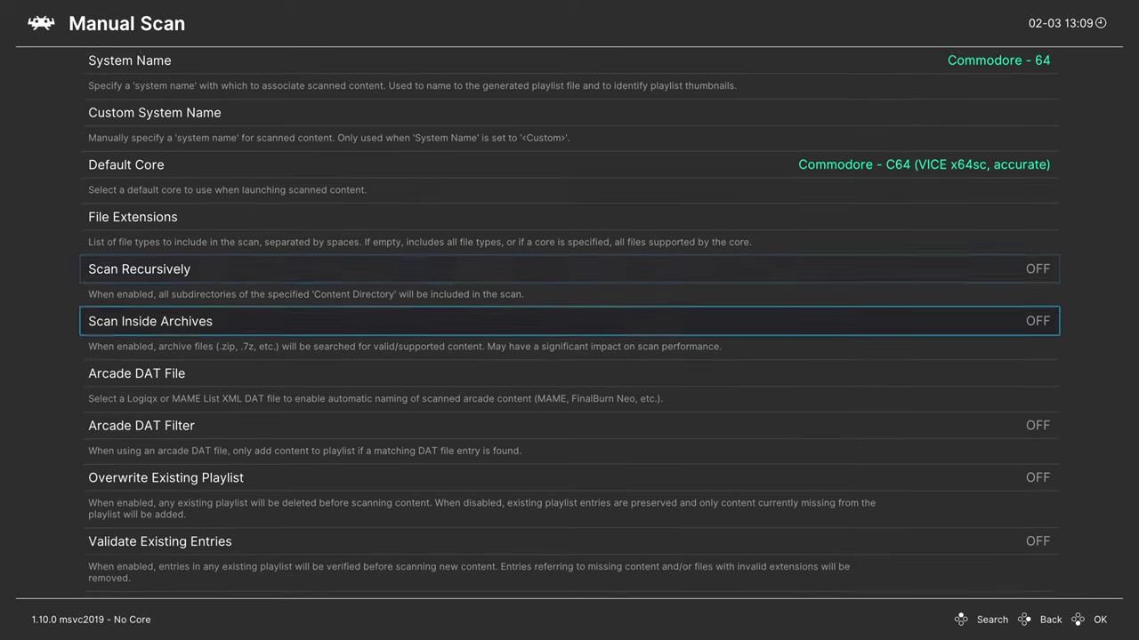
key("Return")
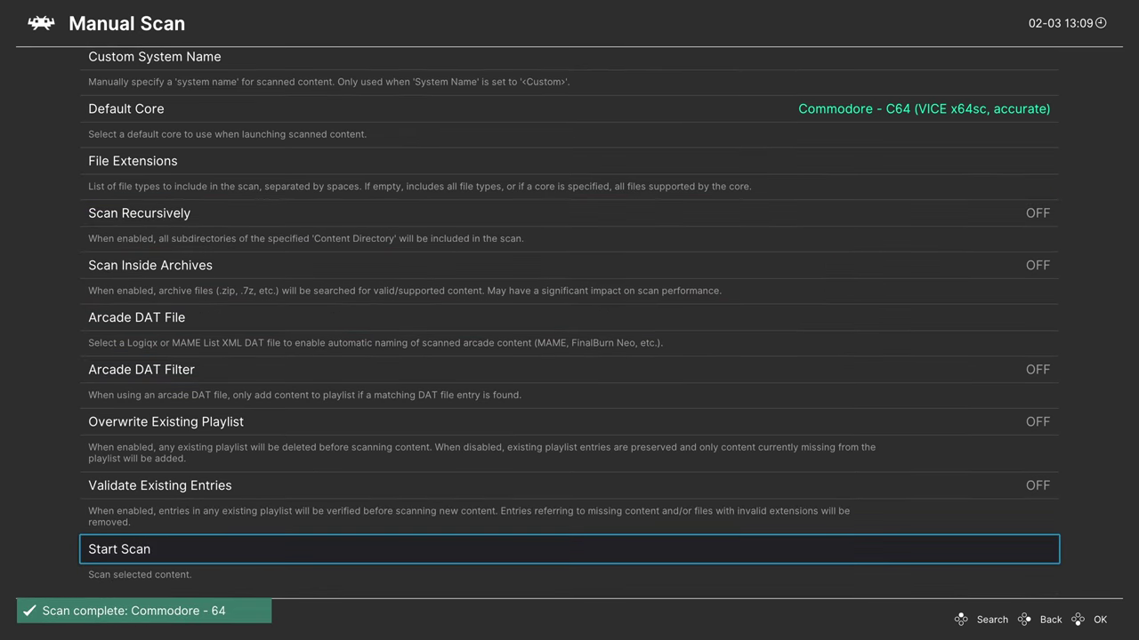
Turn Scan Recursively back on so the scan includes the game subfolders
key("Up")
key("Up")
key("Up")
key("Up")
key("Up")
key("Up")
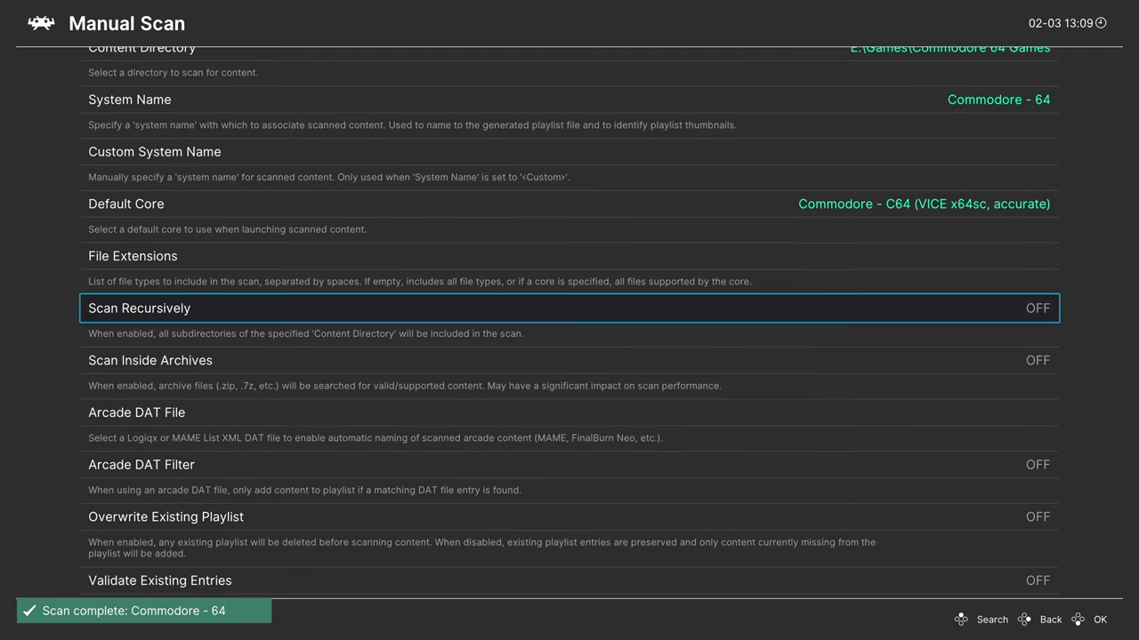
key("Up")
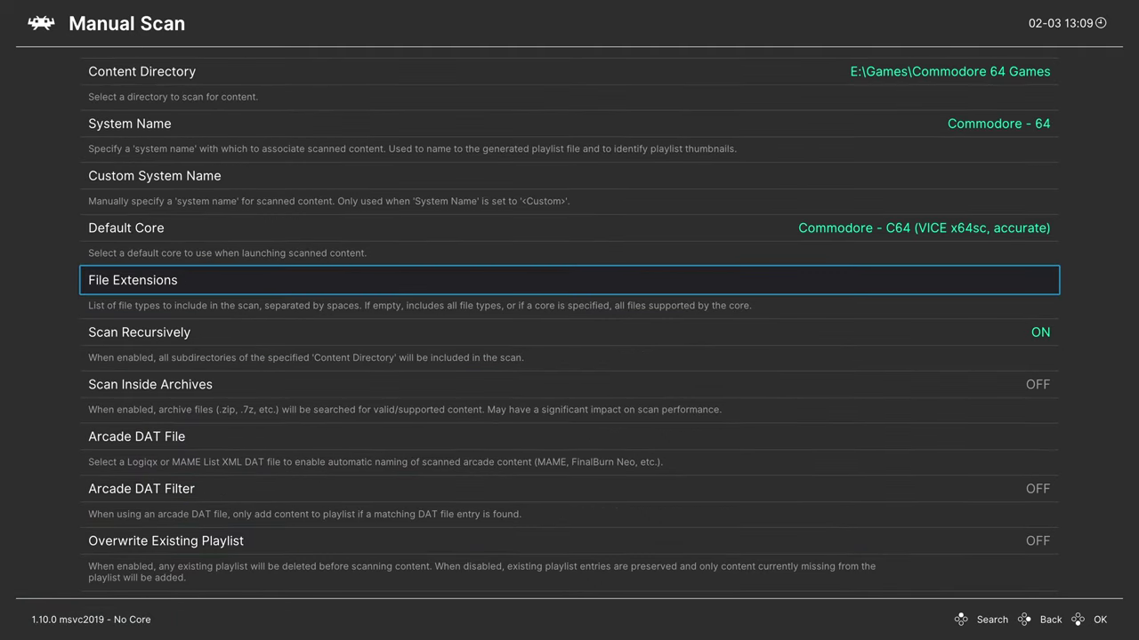
Set the scan's file extensions filter to m3u
key("Return")
key("Right")
key("Right")
key("Right")
key("Right")
key("Right")
key("Right")
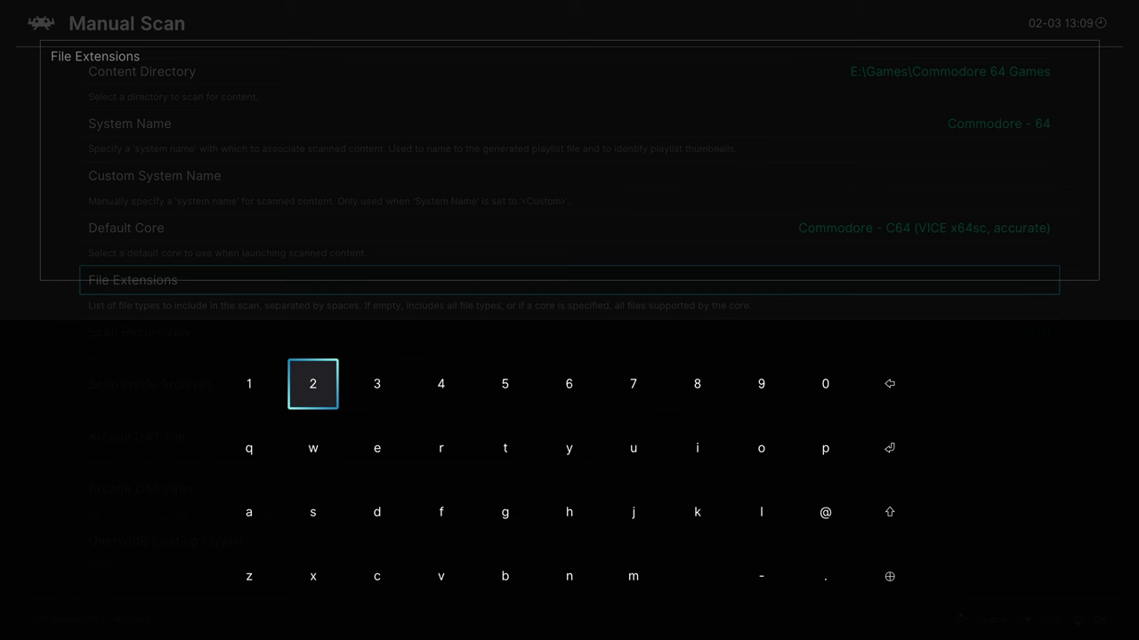
key("Down")
key("Down")
key("Return")
key("Up")
key("Up")
key("Up")
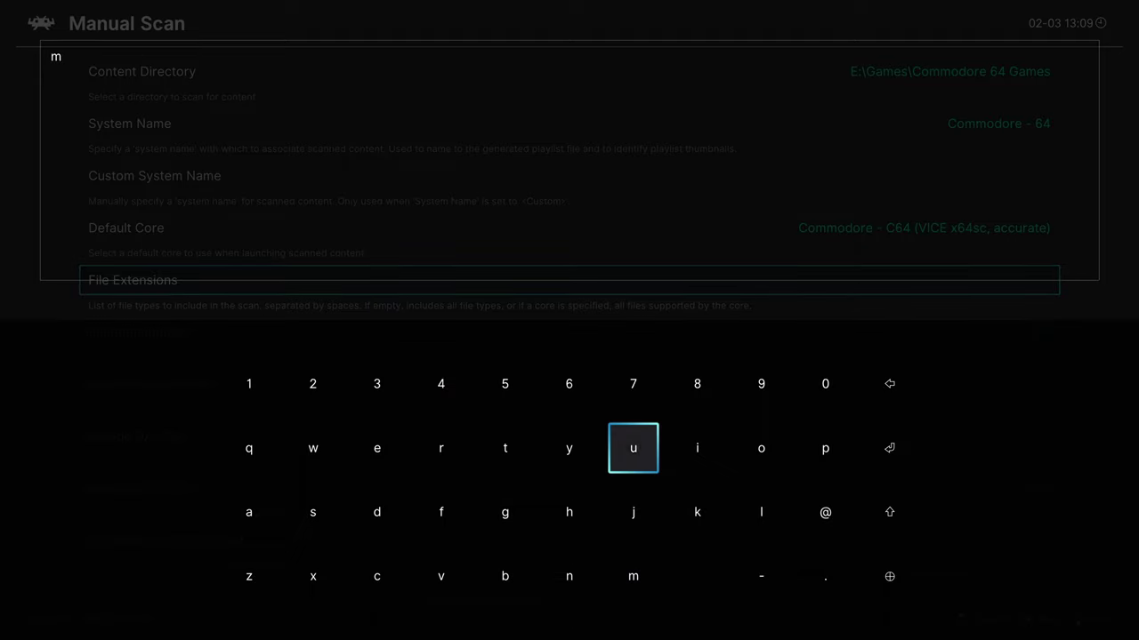
key("Left")
key("Left")
key("Left")
key("Left")
key("Return")
key("Down")
key("Right")
key("Right")
key("Right")
key("Right")
key("Return")
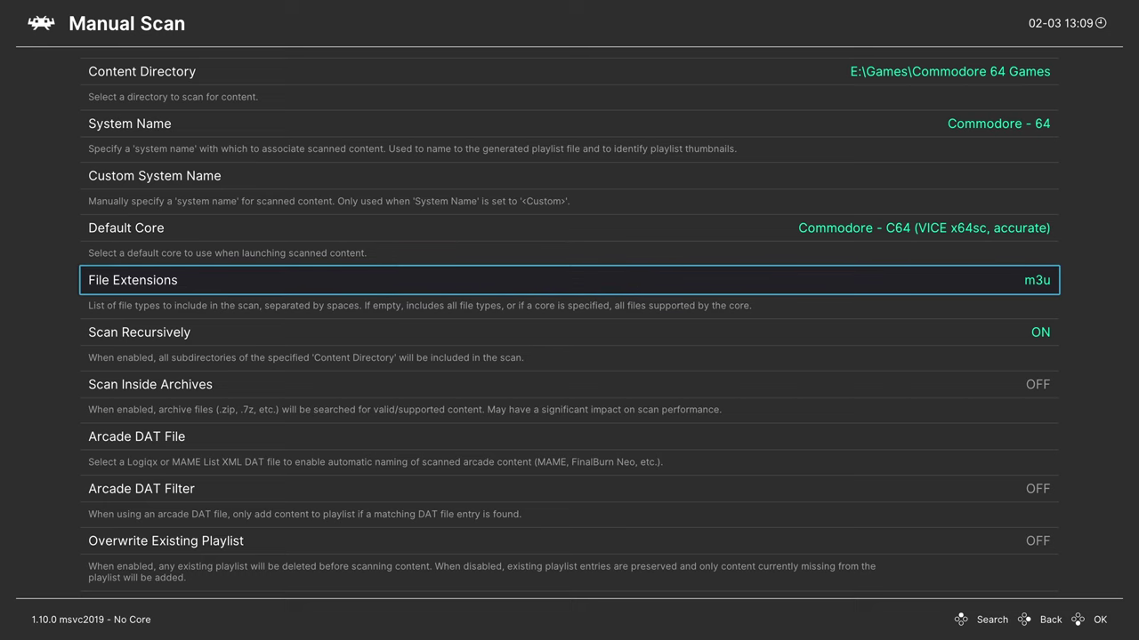
Run the recursive scan for m3u files and return to the Import Content page
key("Down")
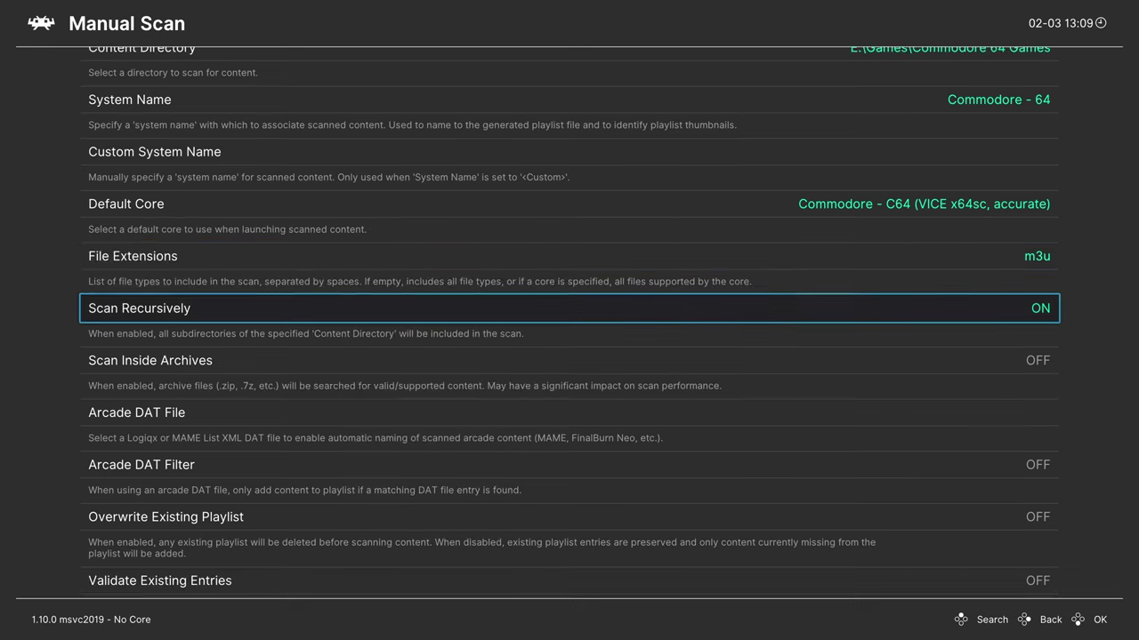
key("Down")
key("Down")
key("Down")
key("Down")
key("Down")
key("Down")
key("Return")
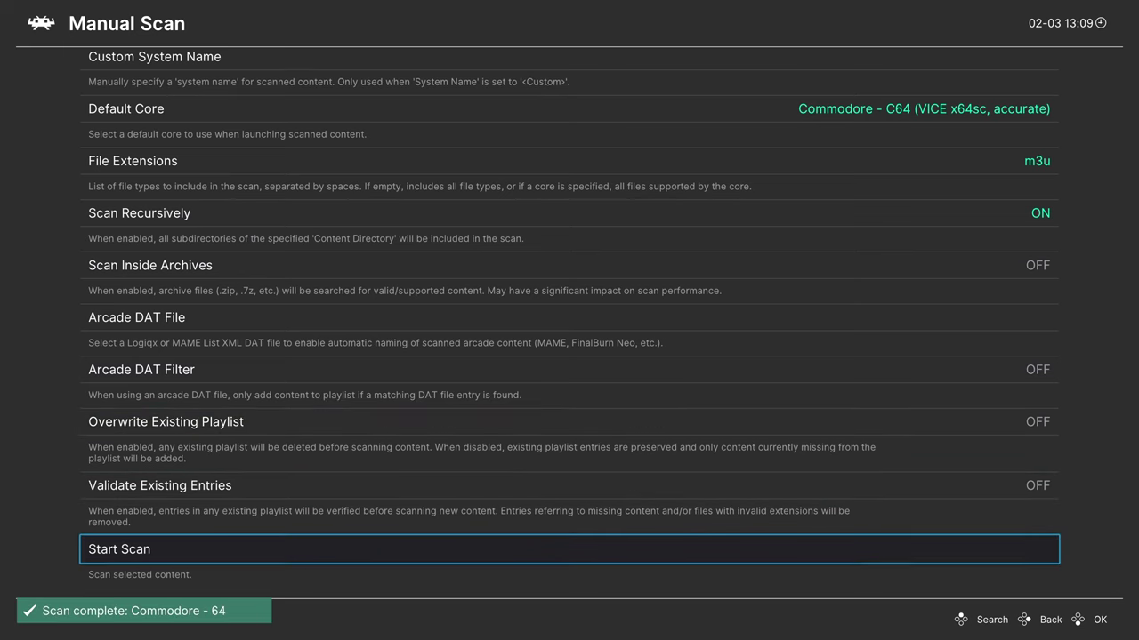
key("BackSpace")
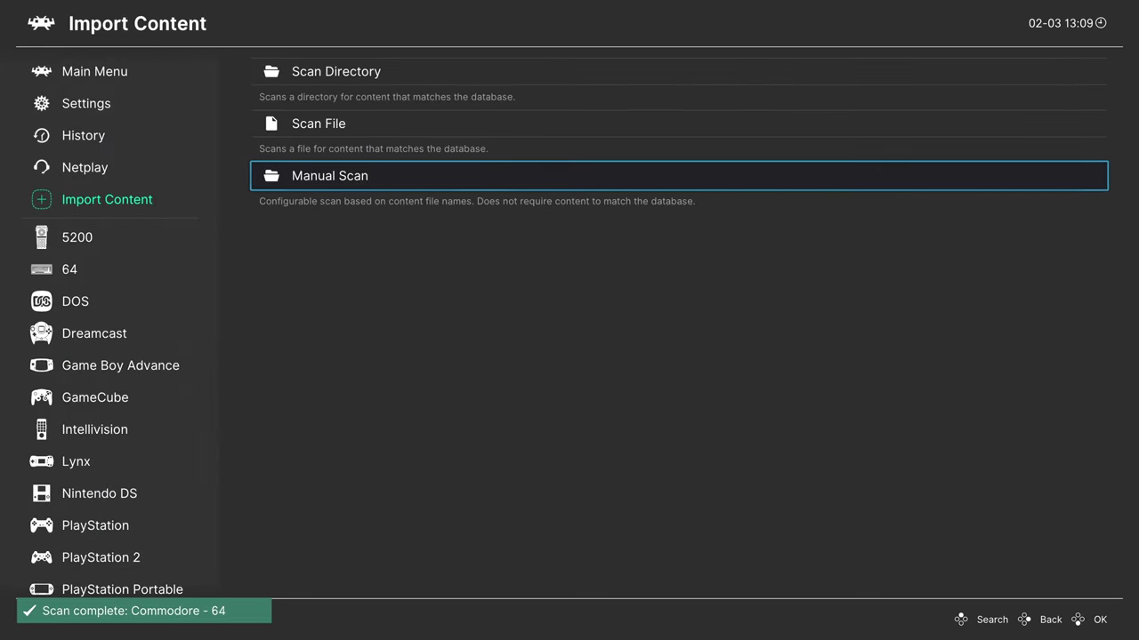
Open the 64 playlist and examine the list of scanned Commodore 64 games
key("Left")
key("Down")
key("Down")
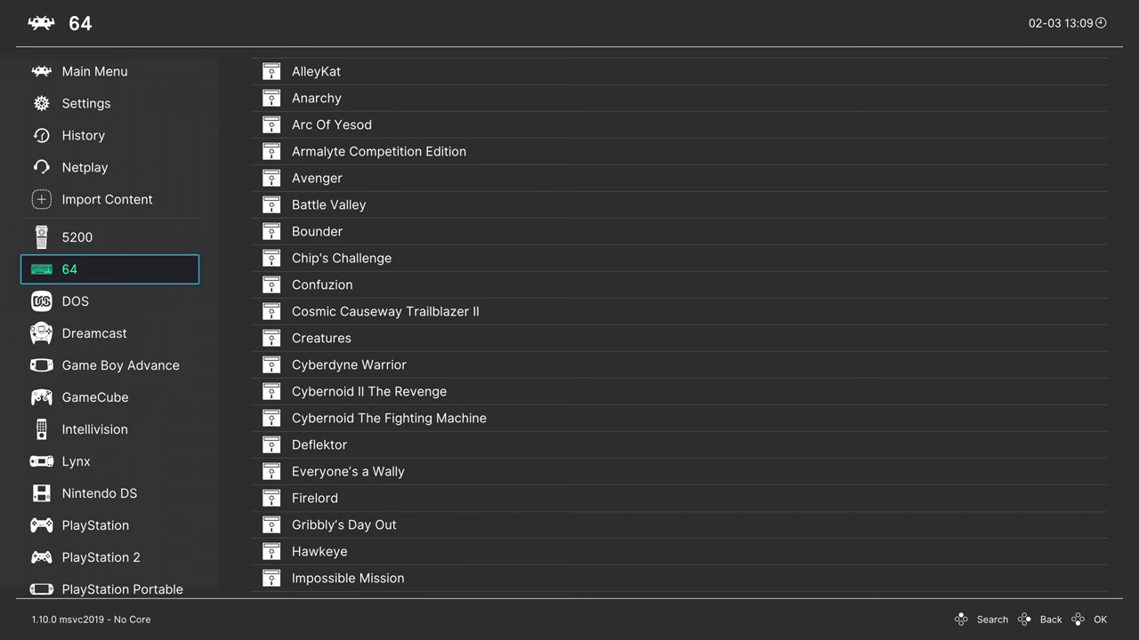
key("Right")
key("Down")
key("Down")
key("Down")
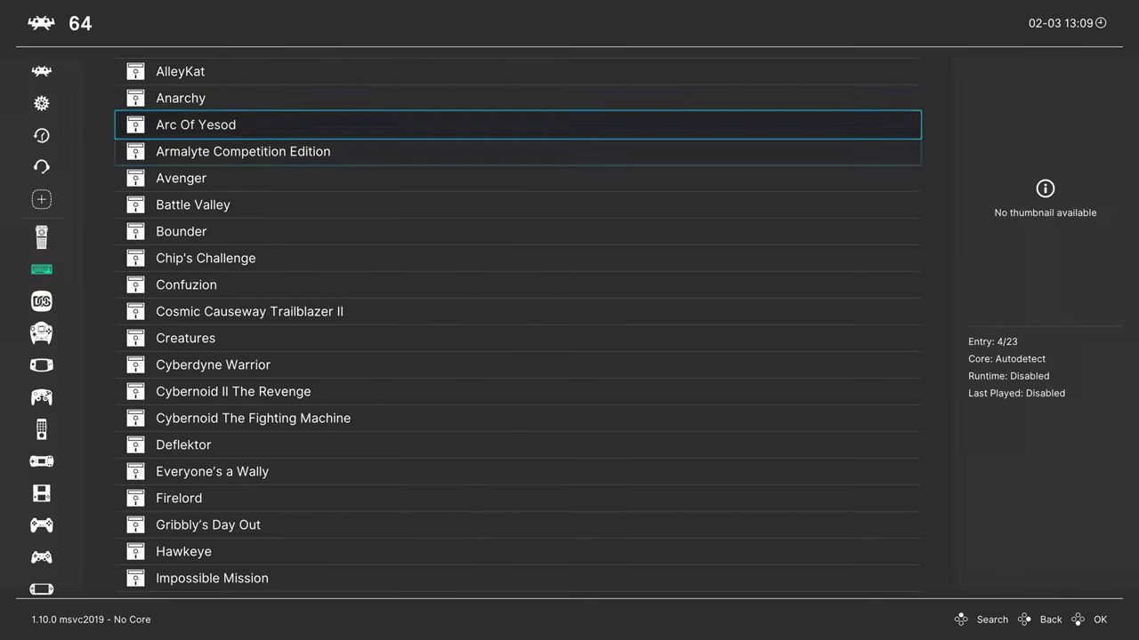
key("Down")
key("Down")
key("Down")
key("Down")
key("Down")
key("Down")
key("Down")
key("Down")
key("Down")
key("Down")
key("Down")
key("Down")
key("Down")
key("Down")
key("Down")
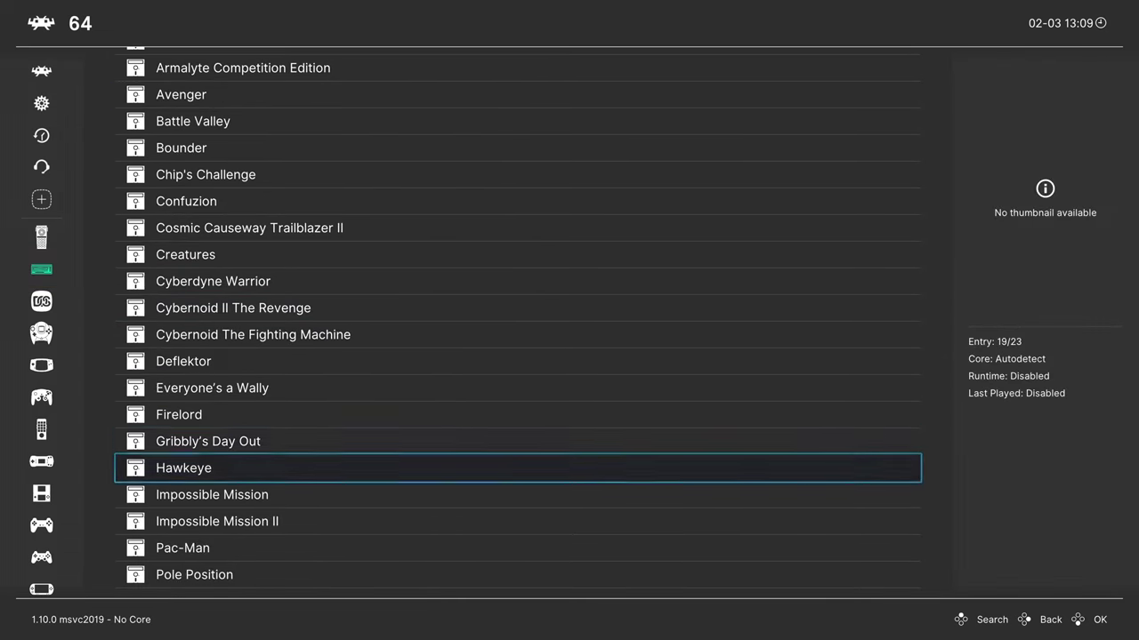
Launch California Games from the 64 playlist
key("Down")
key("Down")
key("Down")
key("Down")
key("Down")
key("Down")
key("Down")
key("Down")
key("Down")
key("Down")
key("Down")
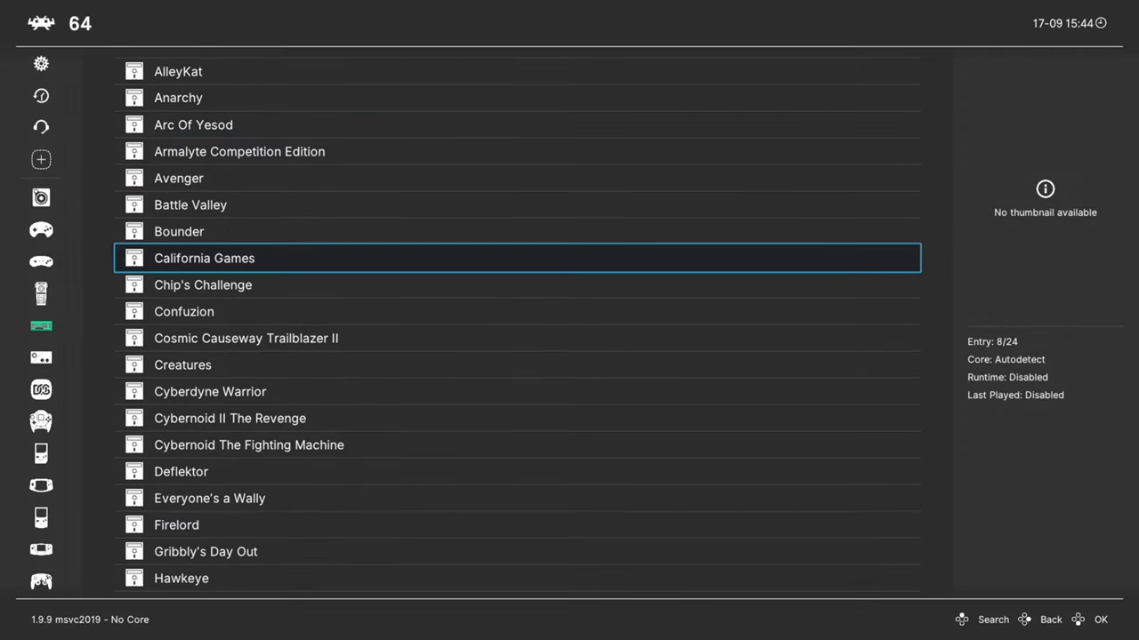
key("Return")
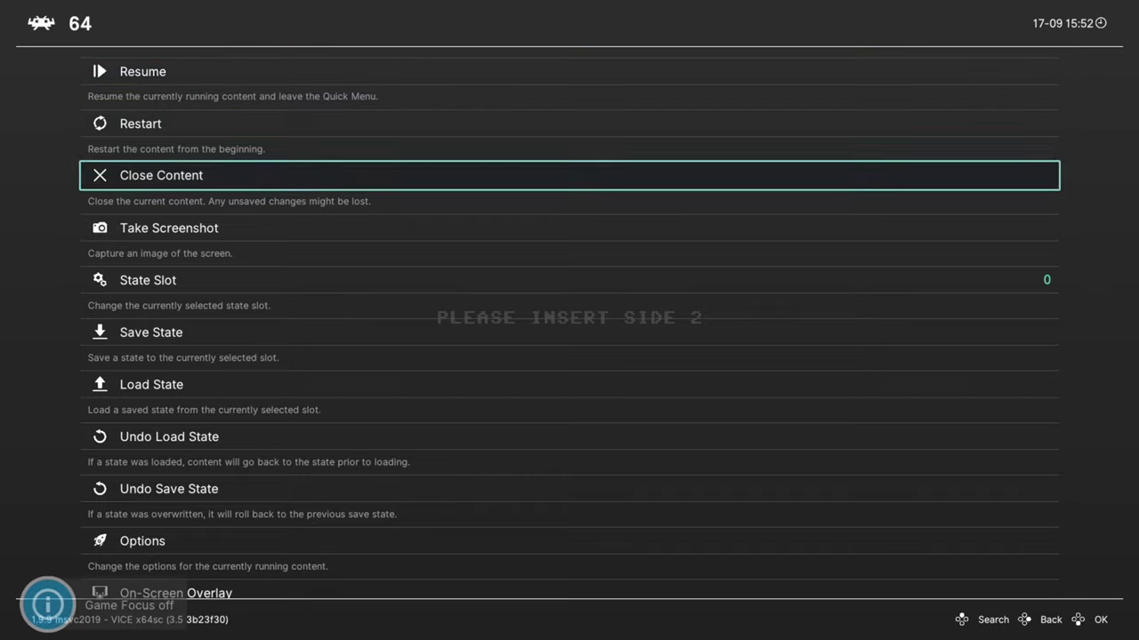
Open Disc Control for the running game and eject the current disc
key("Down")
key("Down")
key("Down")
key("Down")
key("Down")
key("Down")
key("Down")
key("Down")
key("Down")
key("Down")
key("Down")
key("Down")
key("Down")
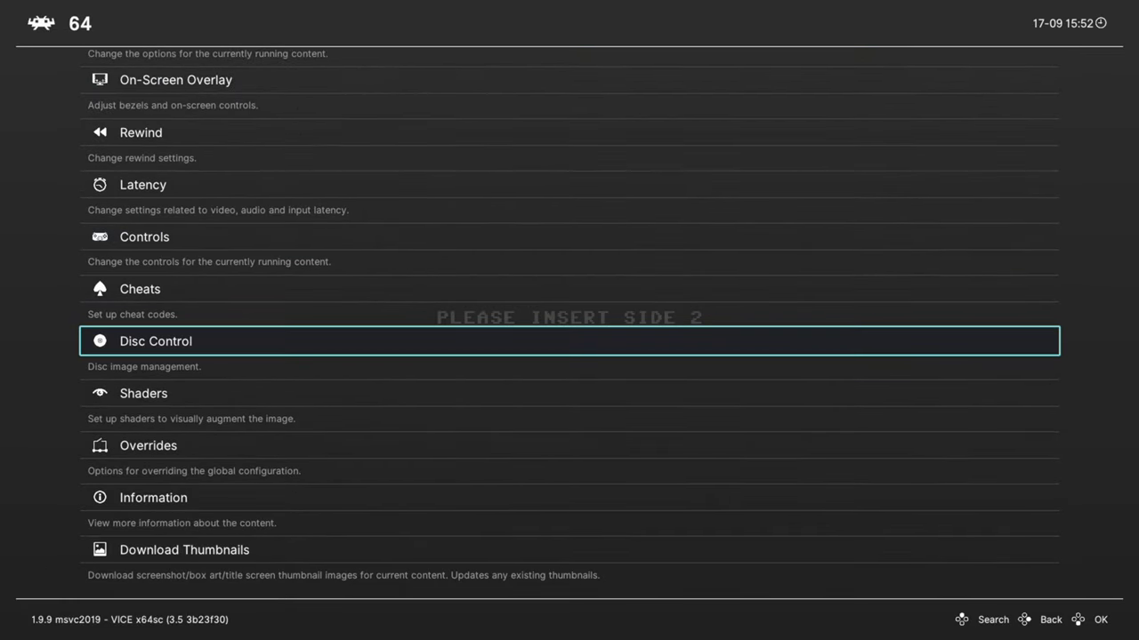
key("Return")
key("Return")
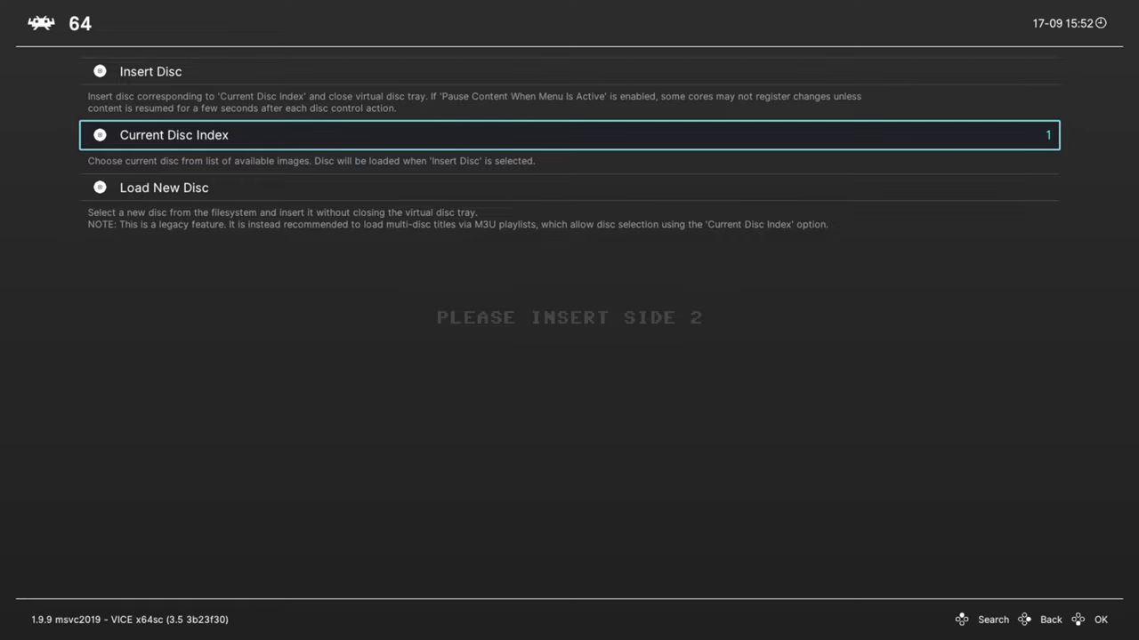
Set the Current Disc Index to disc 2, California Games S2
key("Return")
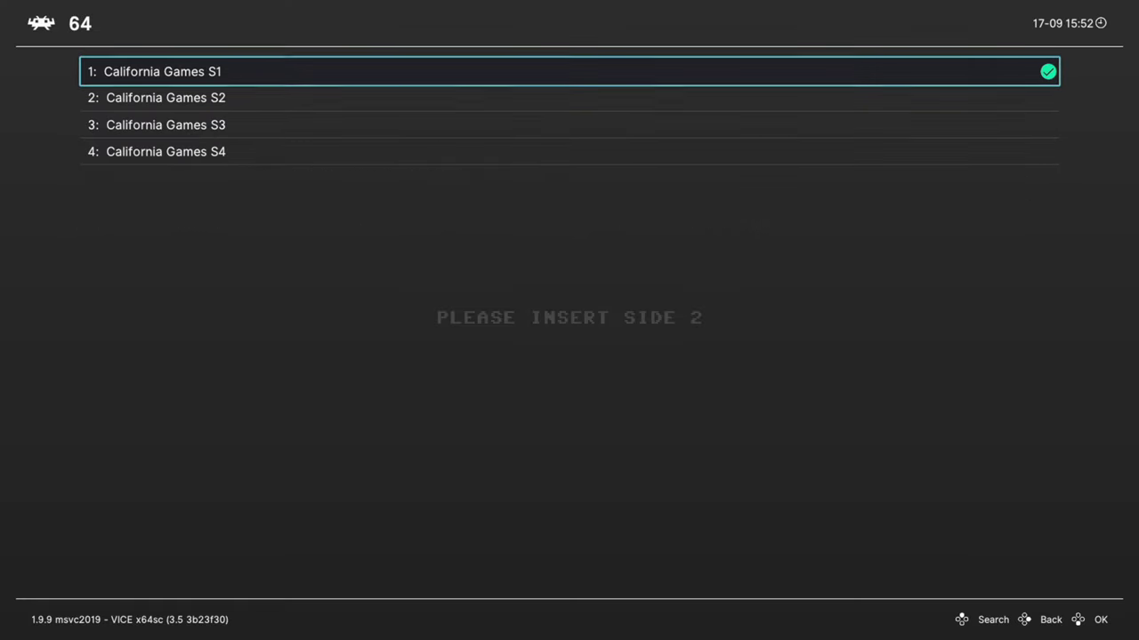
key("Down")
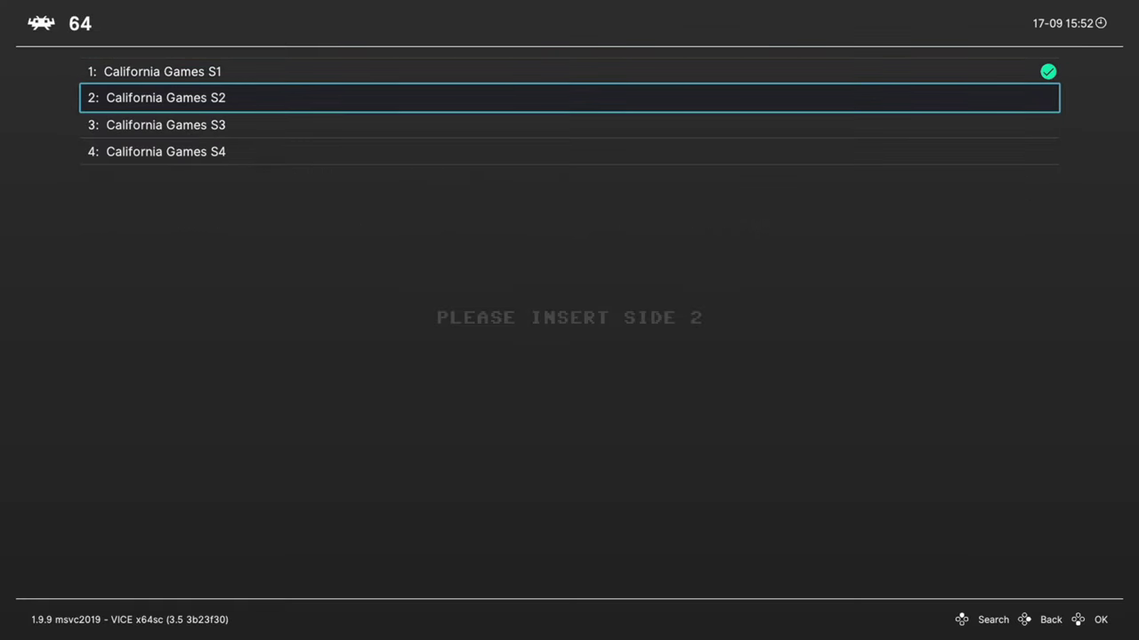
key("Return")
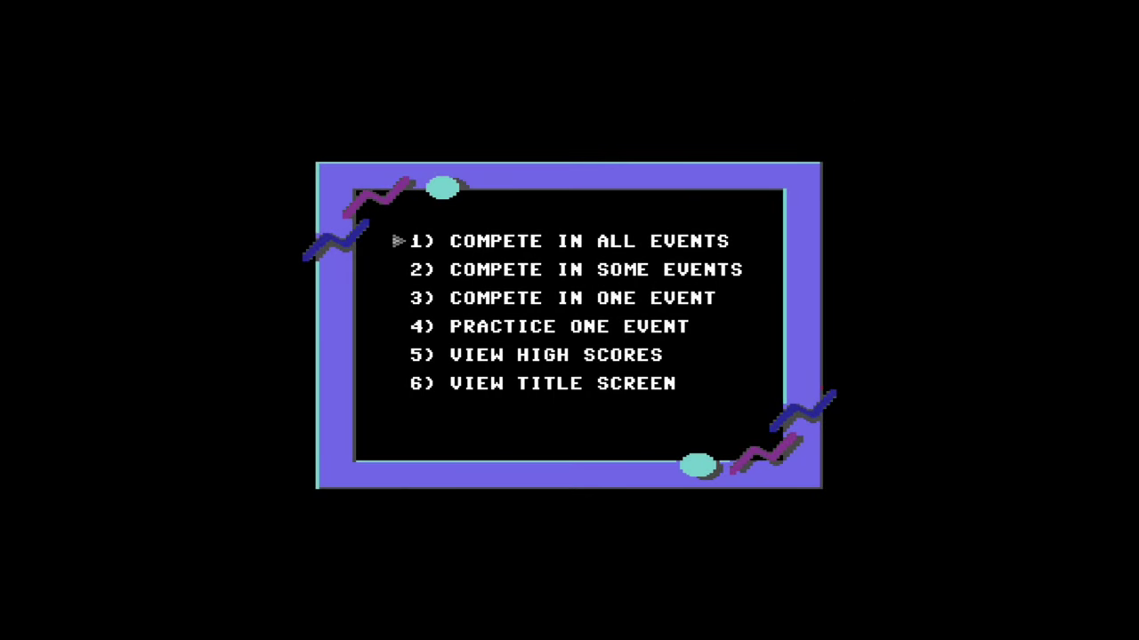
Try to move the selection down through the California Games event menu
key("Down")
key("Down")
key("Down")
key("Down")
key("Down")
key("Down")
key("Down")
key("Down")
key("Down")
key("Down")
key("Down")
key("Down")
key("Down")
key("Down")
key("Down")
key("Down")
key("Down")
key("Down")
key("Down")
key("Down")
key("Down")
key("Down")
Bring up the running game's core options and open the Input Options
key("F1")
key("BackSpace")
key("Up")
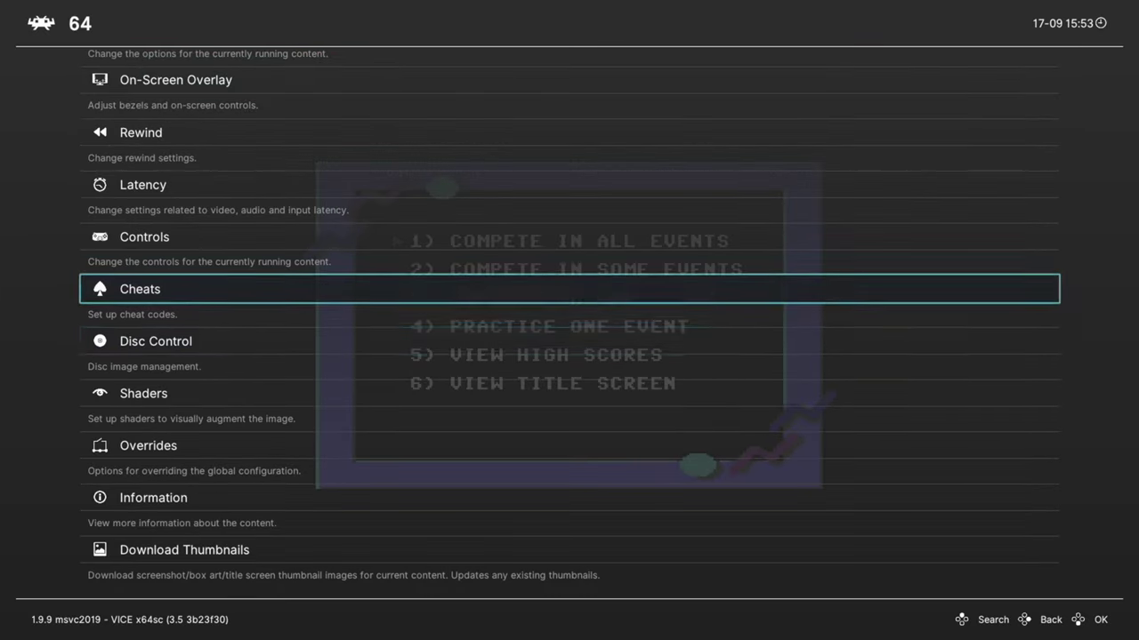
key("Up")
key("Up")
key("Up")
key("Up")
key("Up")
key("Up")
key("Down")
key("Return")
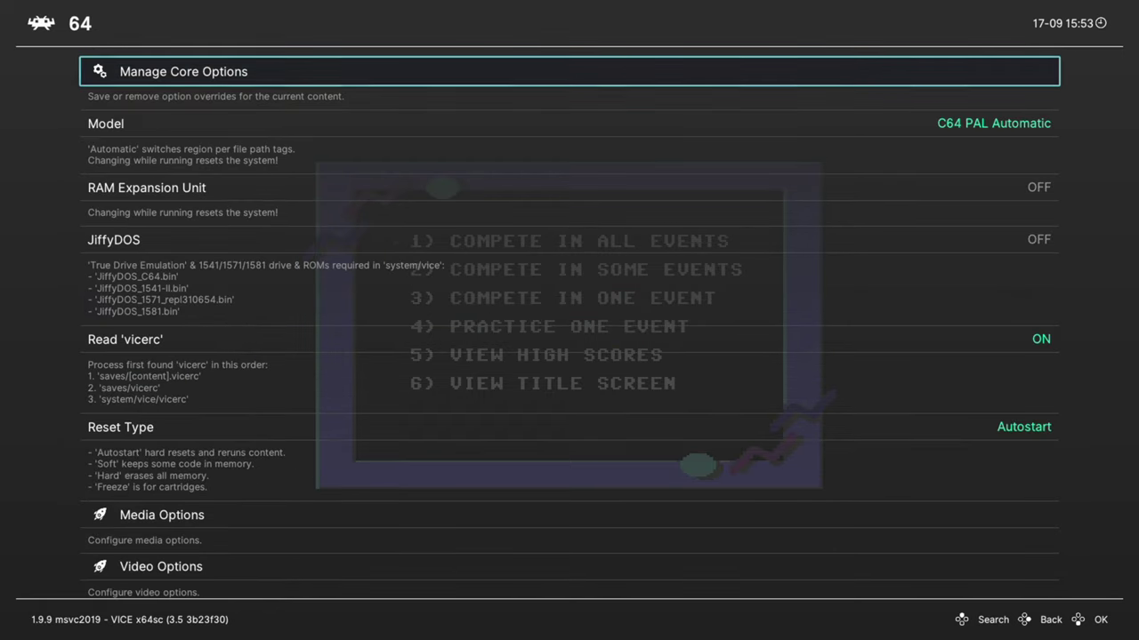
key("Up")
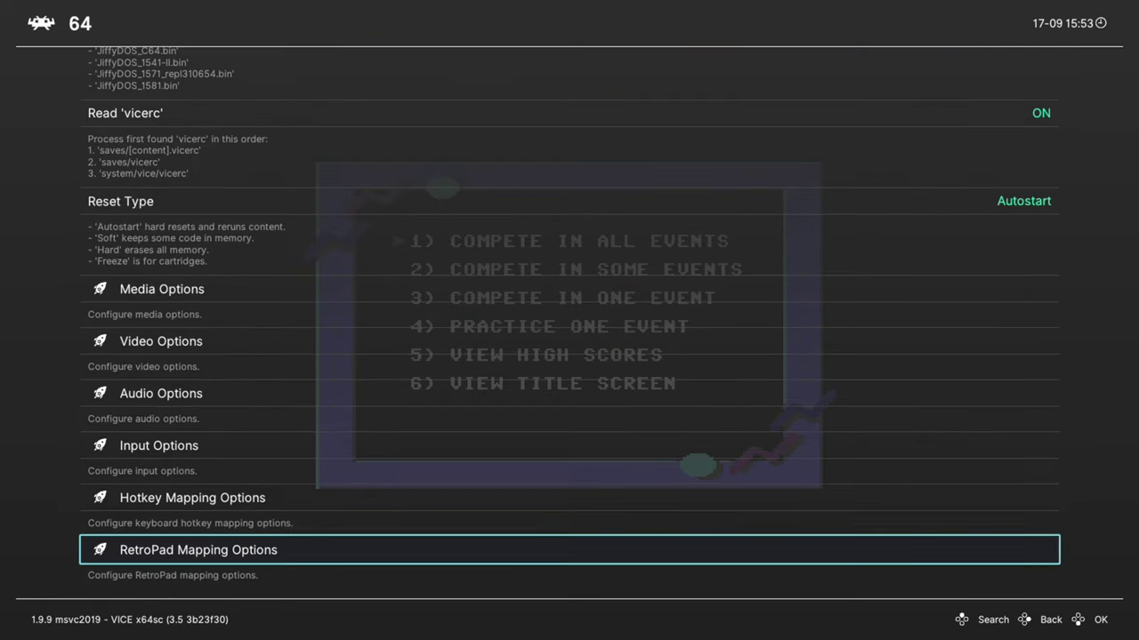
key("Up")
key("Up")
key("Return")
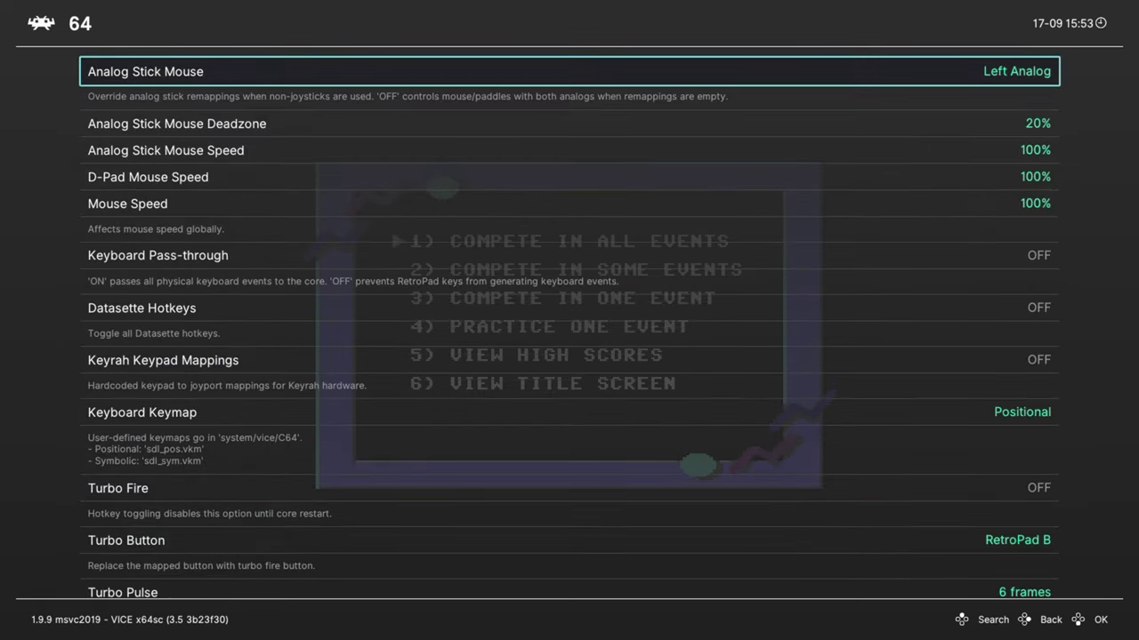
Review the input settings down to Joystick Port and check its available port choices
key("Down")
key("Down")
key("Down")
key("Down")
key("Down")
key("Down")
key("Down")
key("Down")
key("Down")
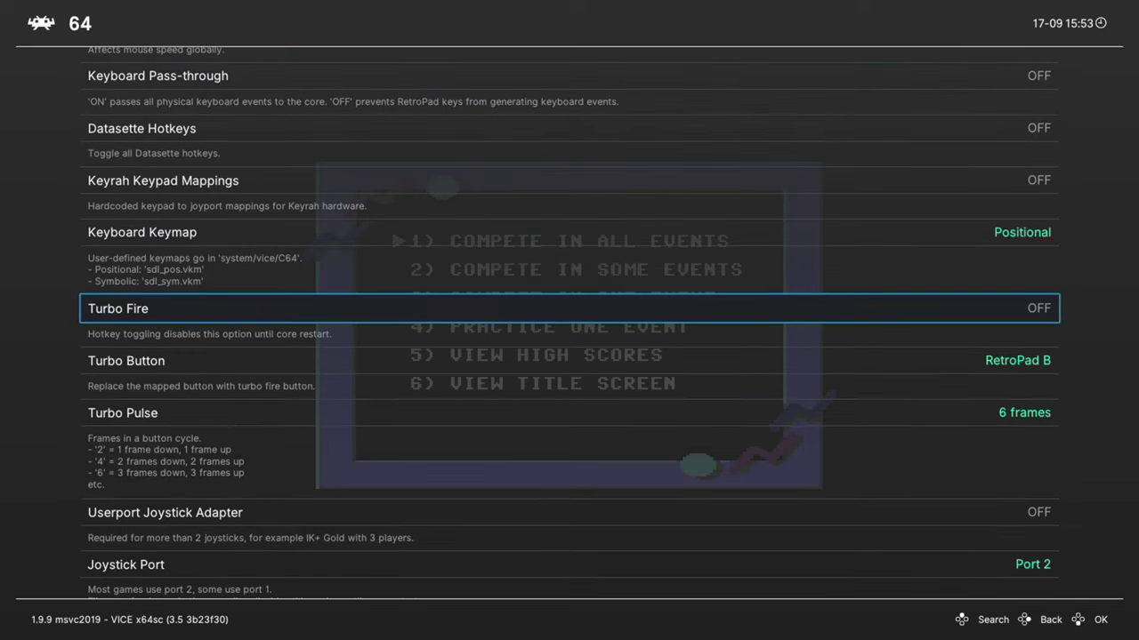
key("Down")
key("Down")
key("Down")
key("Down")
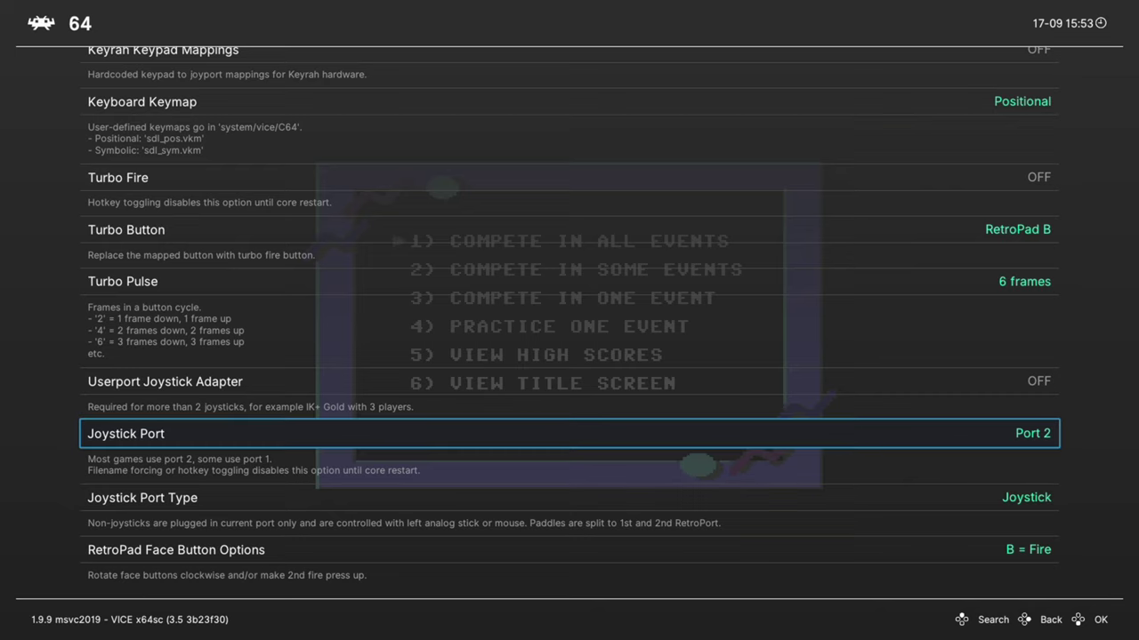
key("Return")
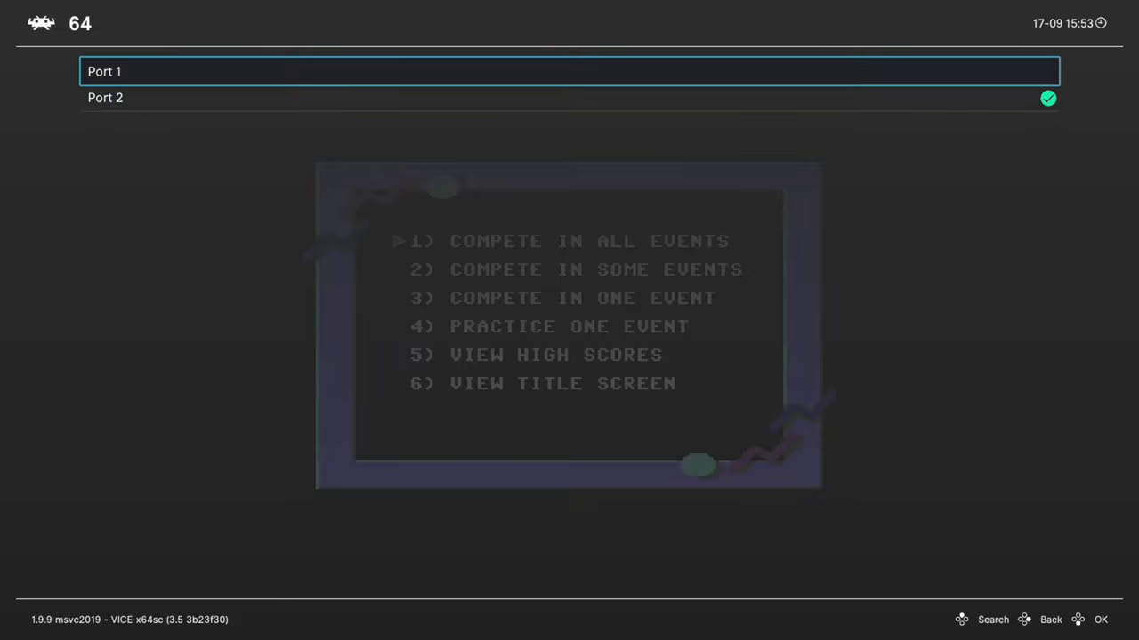
key("BackSpace")
Review the device choices offered for Joystick Port Type
key("Down")
key("Return")
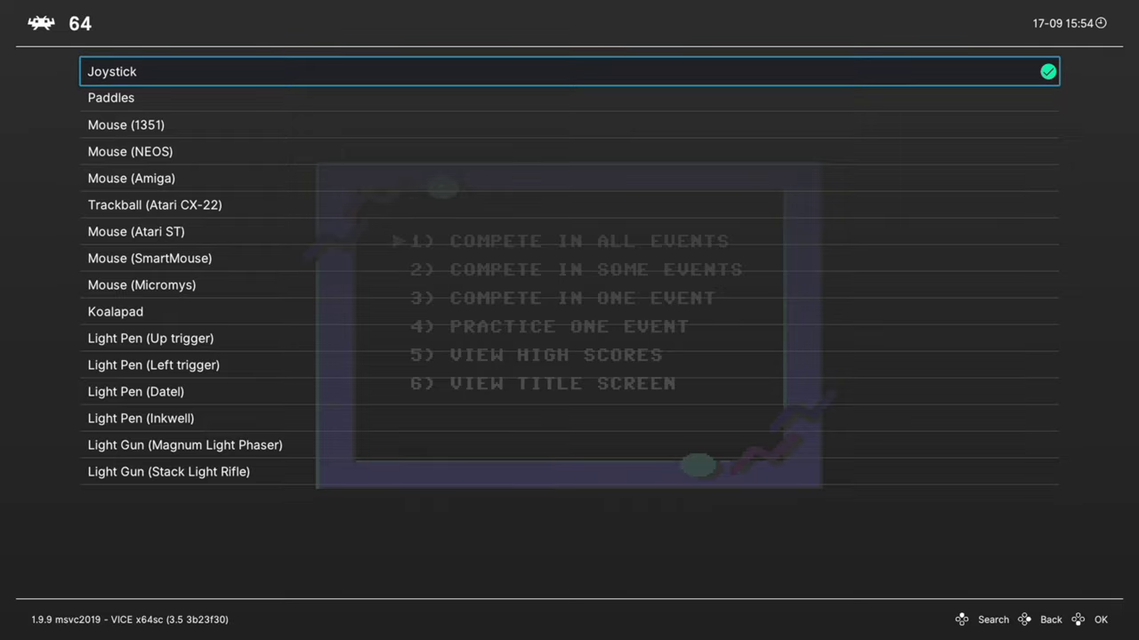
key("Down")
key("Down")
key("Down")
key("Down")
key("Down")
key("Down")
key("Down")
key("Down")
key("Down")
key("Down")
key("Down")
key("Down")
key("Down")
key("Down")
key("Down")
key("Down")
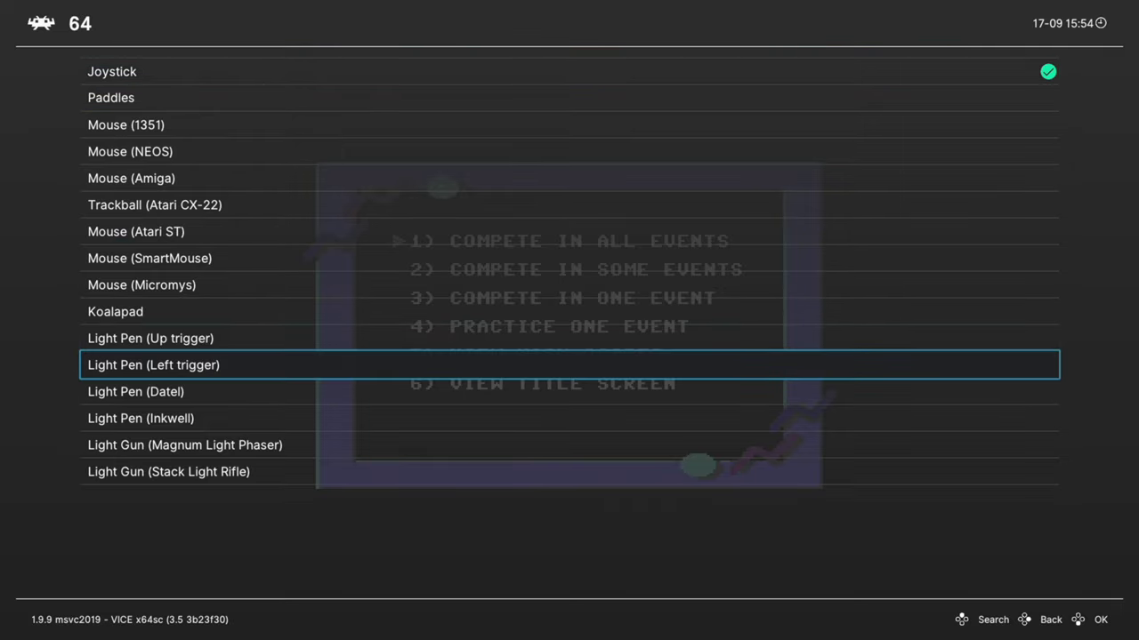
key("BackSpace")
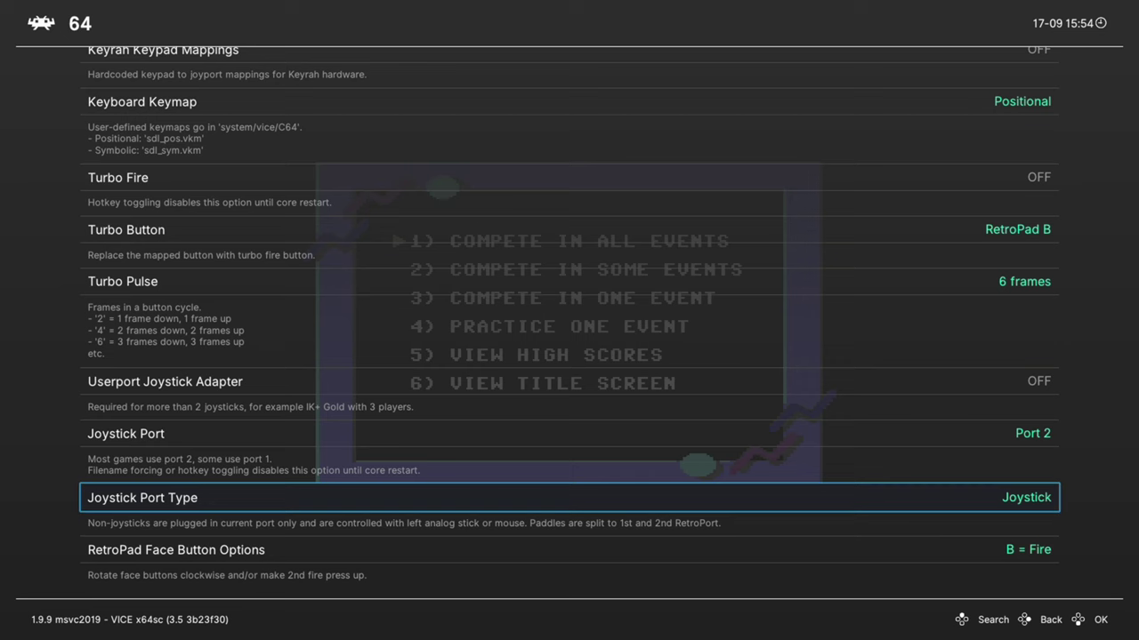
Open the Analog Stick Mouse choices and select Left Analog
key("Up")
key("Up")
key("Up")
key("Up")
key("Up")
key("Up")
key("Up")
key("Up")
key("Up")
key("Up")
key("Up")
key("Up")
key("Up")
key("Up")
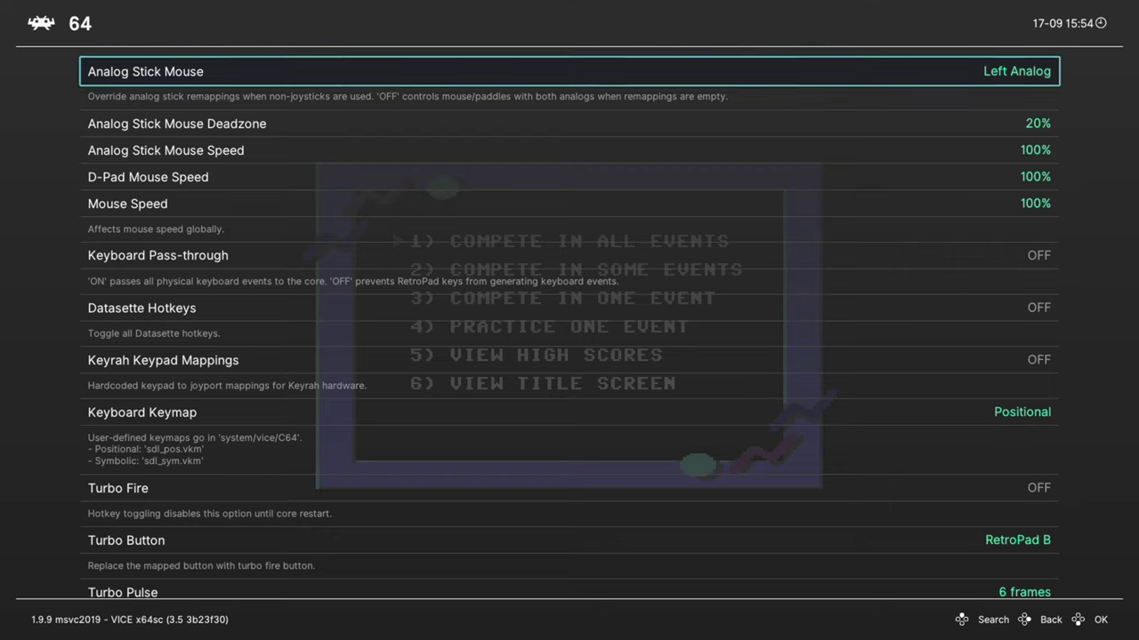
key("Return")
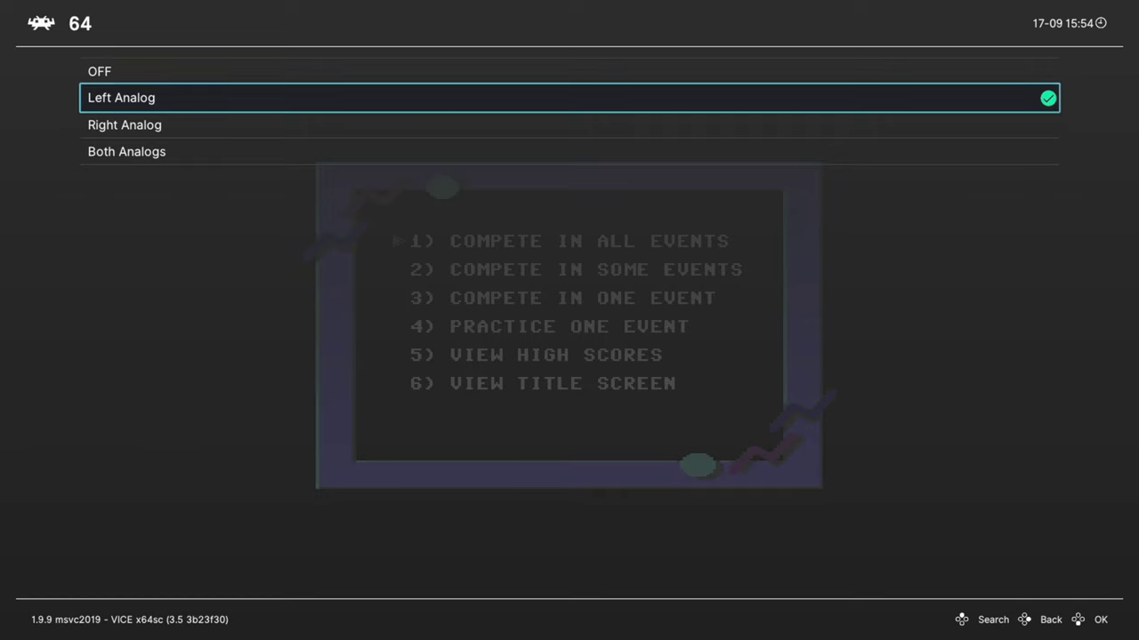
key("Return")
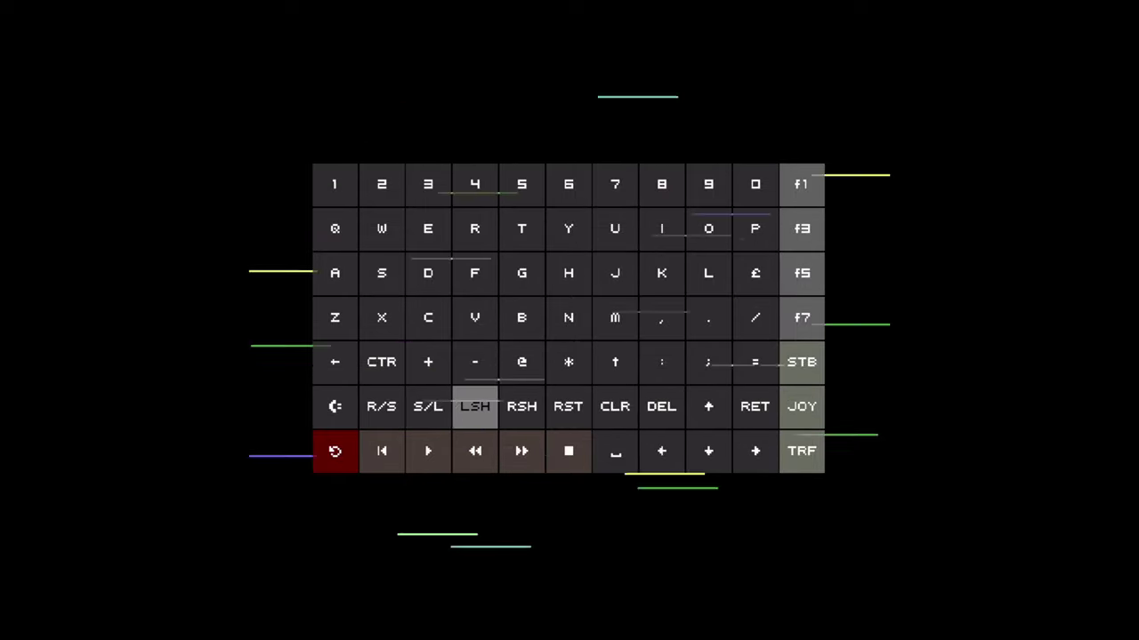
Try out moving the highlight across the keys of the virtual C64 keyboard
key("Up")
key("Right")
key("Right")
key("Right")
key("Right")
key("Right")
key("Right")
key("Right")
key("Right")
key("Right")
key("Right")
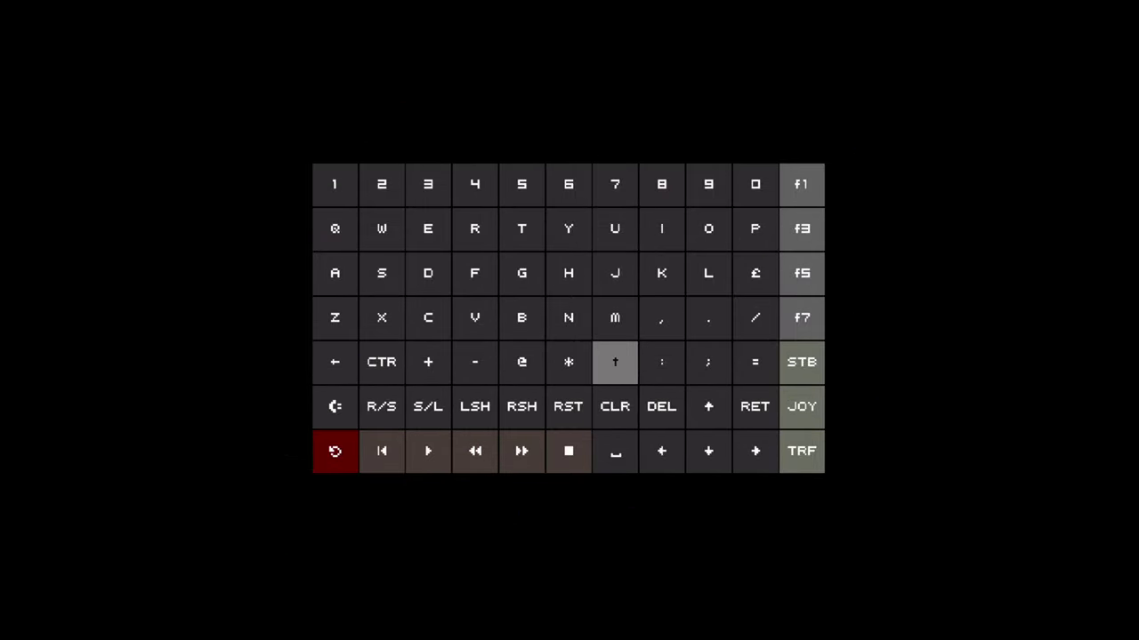
key("Up")
key("Left")
key("Left")
key("Left")
key("Left")
key("Left")
key("Left")
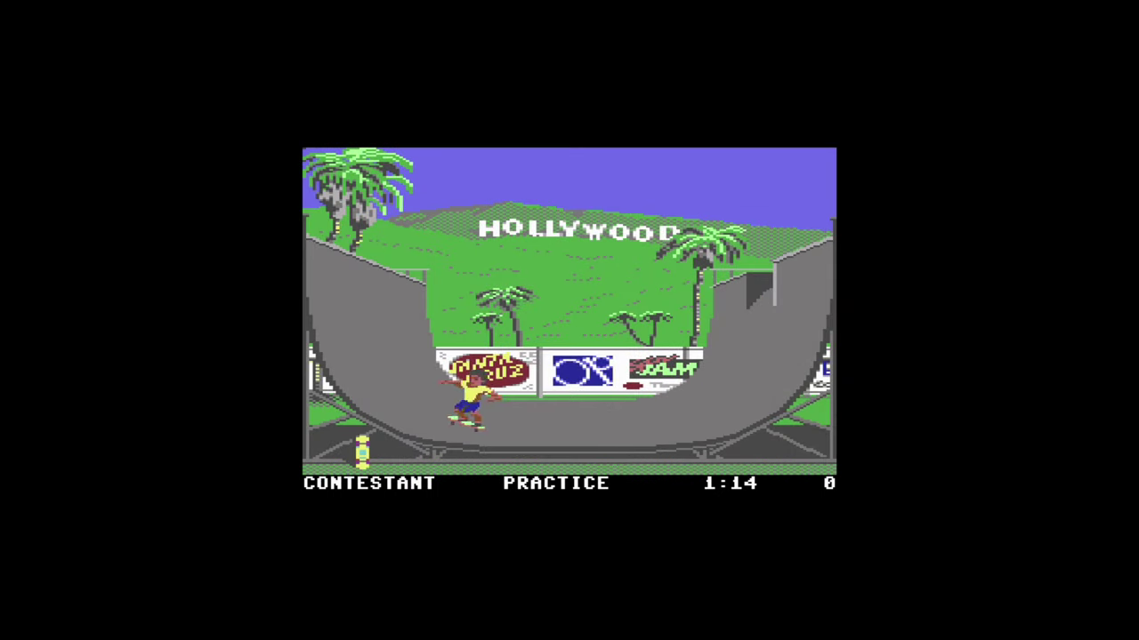
key("space")
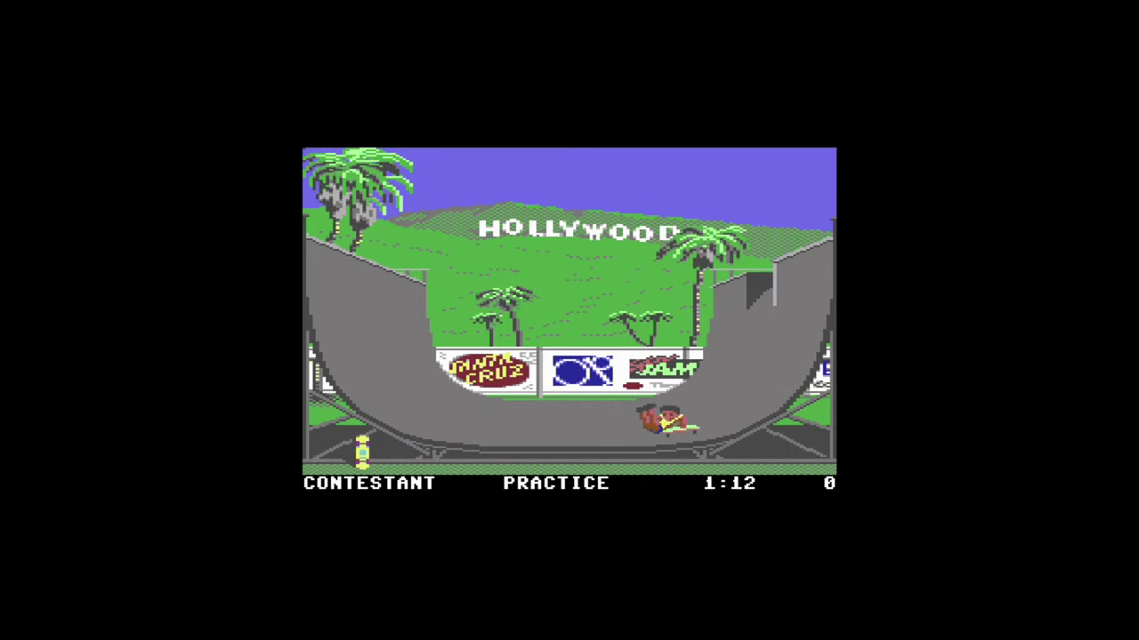
key("space")
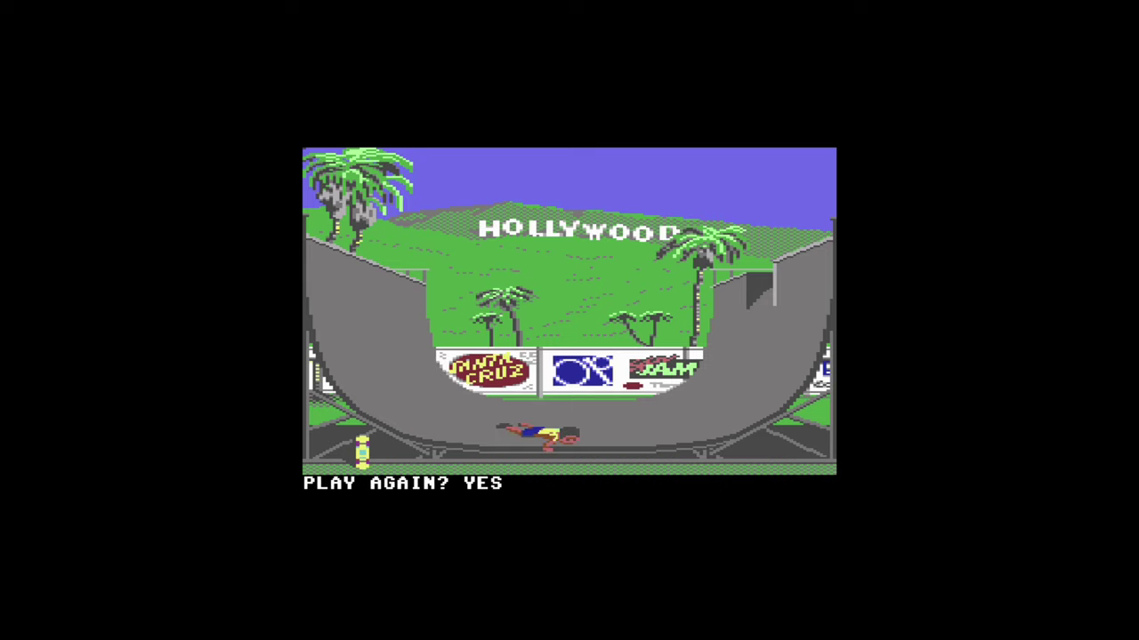
key("space")
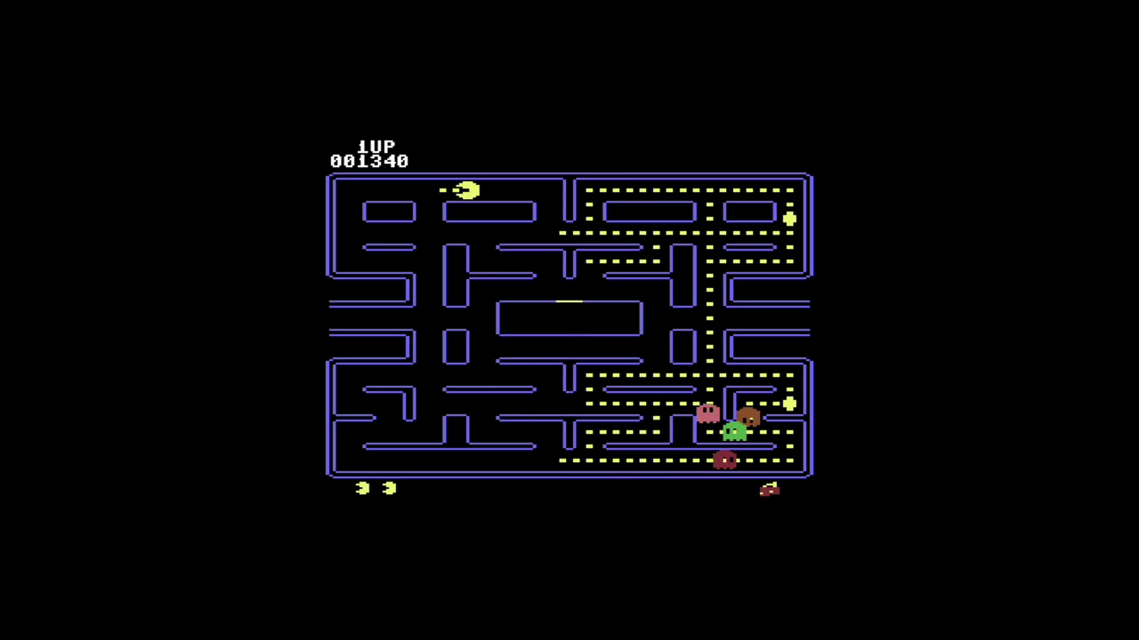
Pause the game and open the core options for the running content
key("F1")
key("Down")
key("Down")
key("Down")
key("Down")
key("Down")
key("Down")
key("Down")
key("Down")
key("Down")
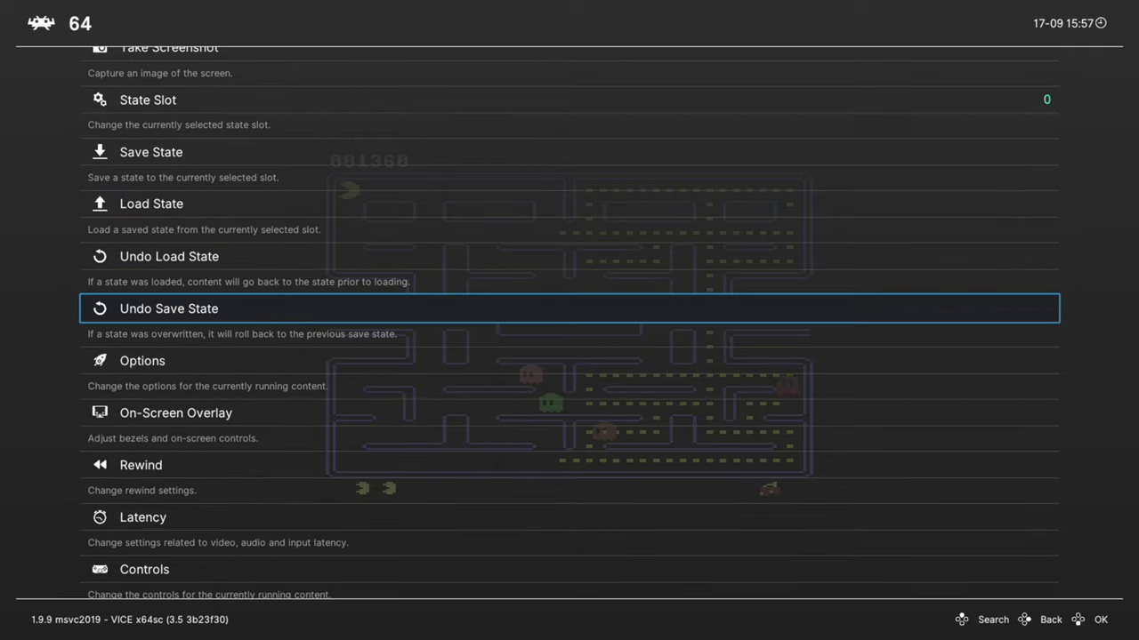
key("Return")
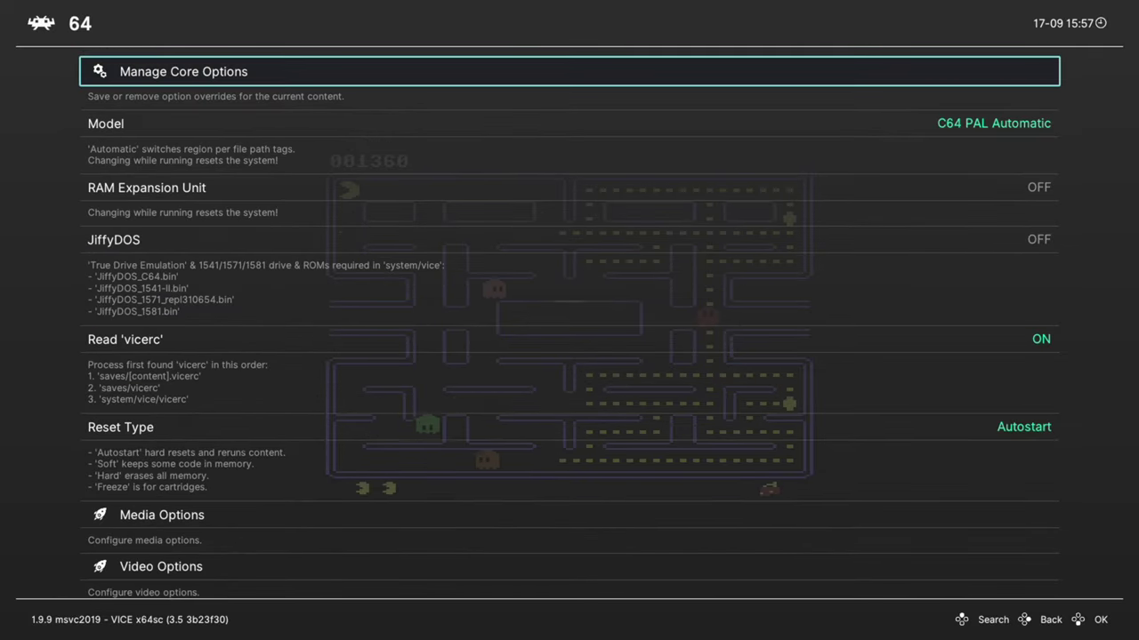
Set the emulated machine Model to C64 NTSC Automatic
key("Down")
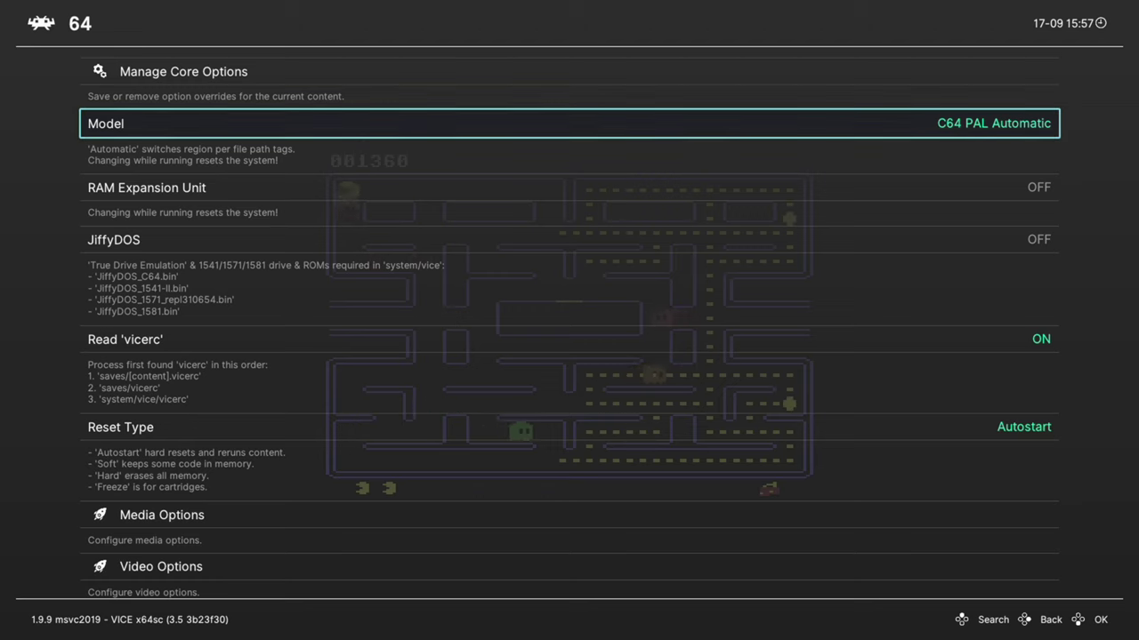
key("Return")
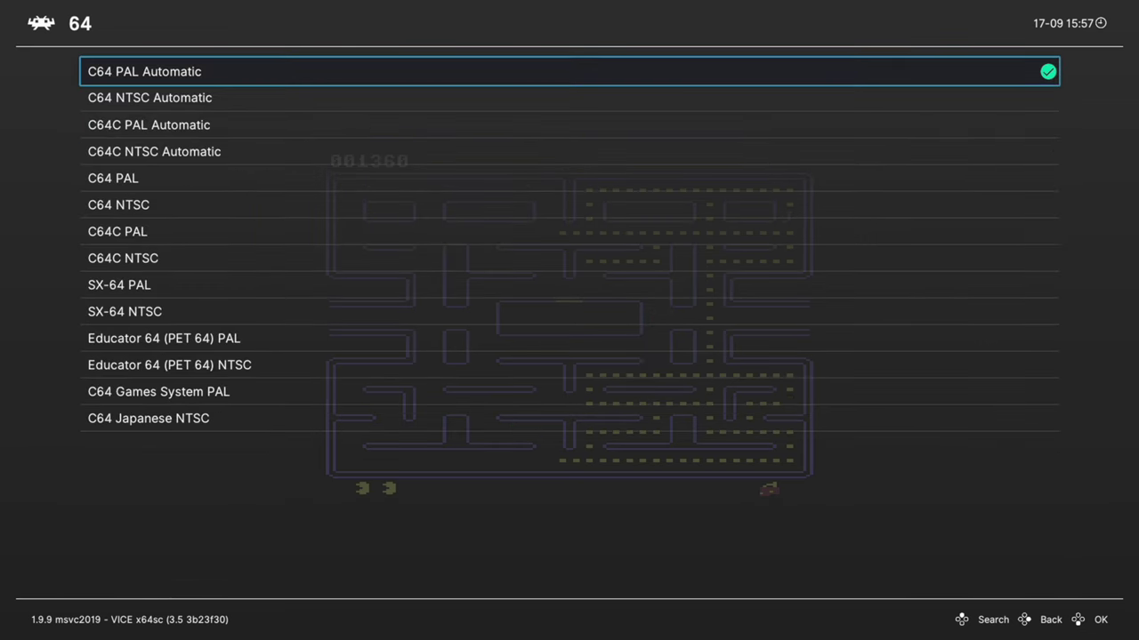
key("Down")
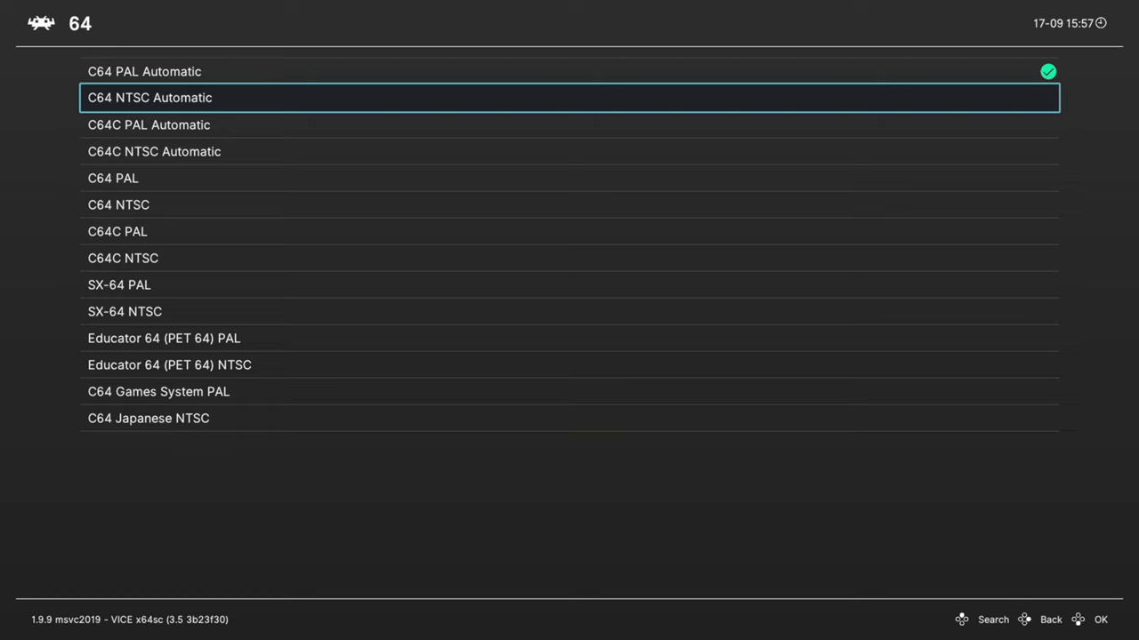
key("Return")
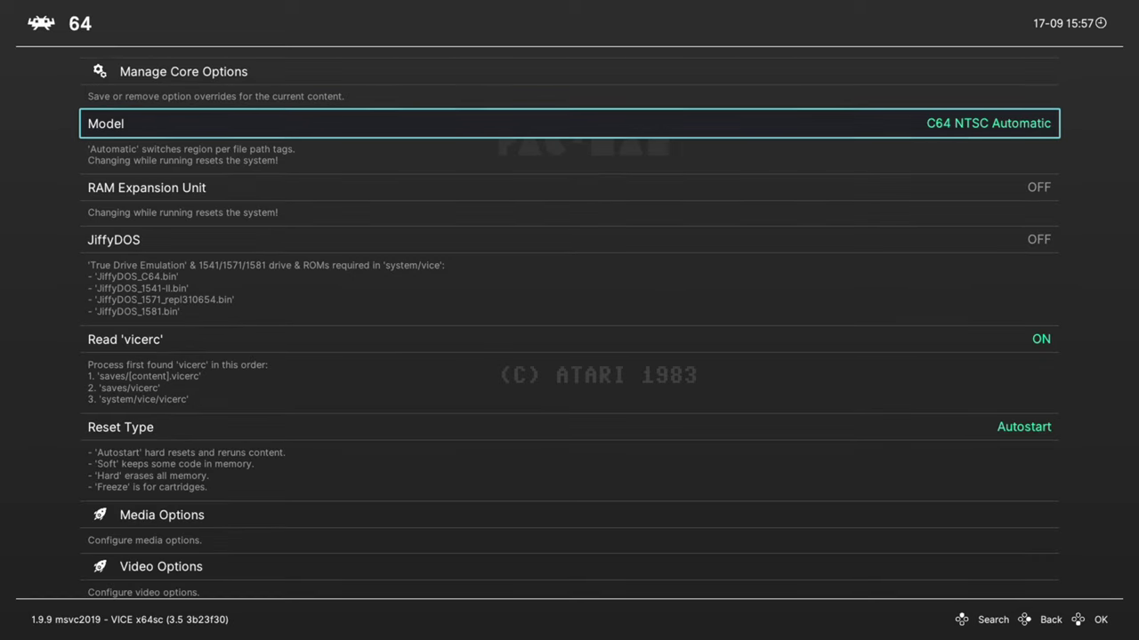
Review the memory sizes offered for RAM Expansion Unit without changing the setting
key("Down")
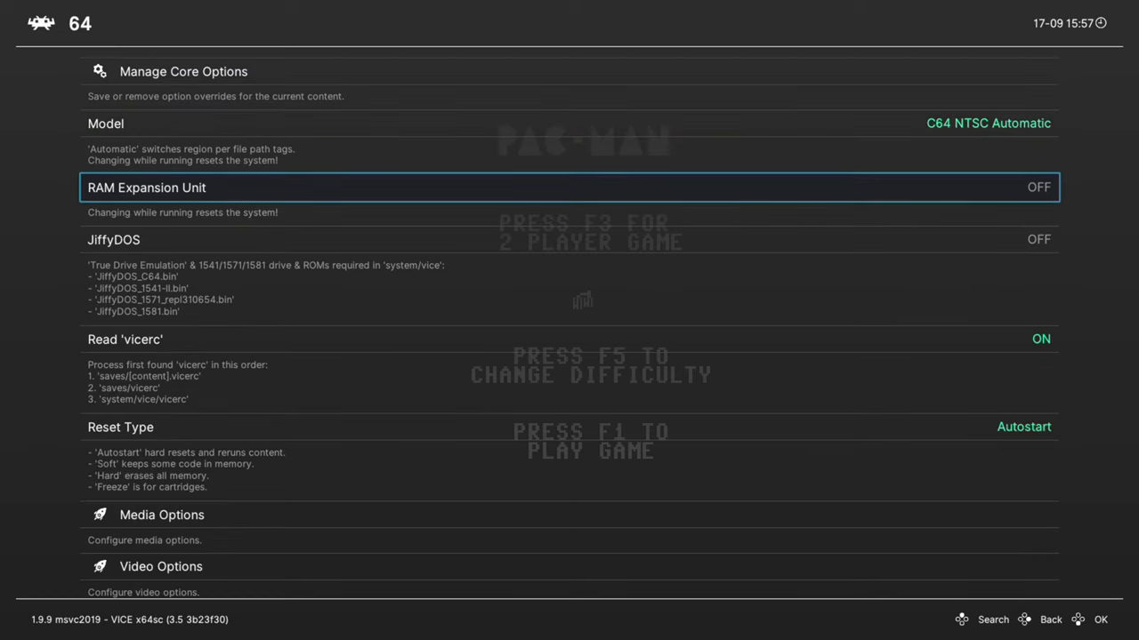
key("Return")
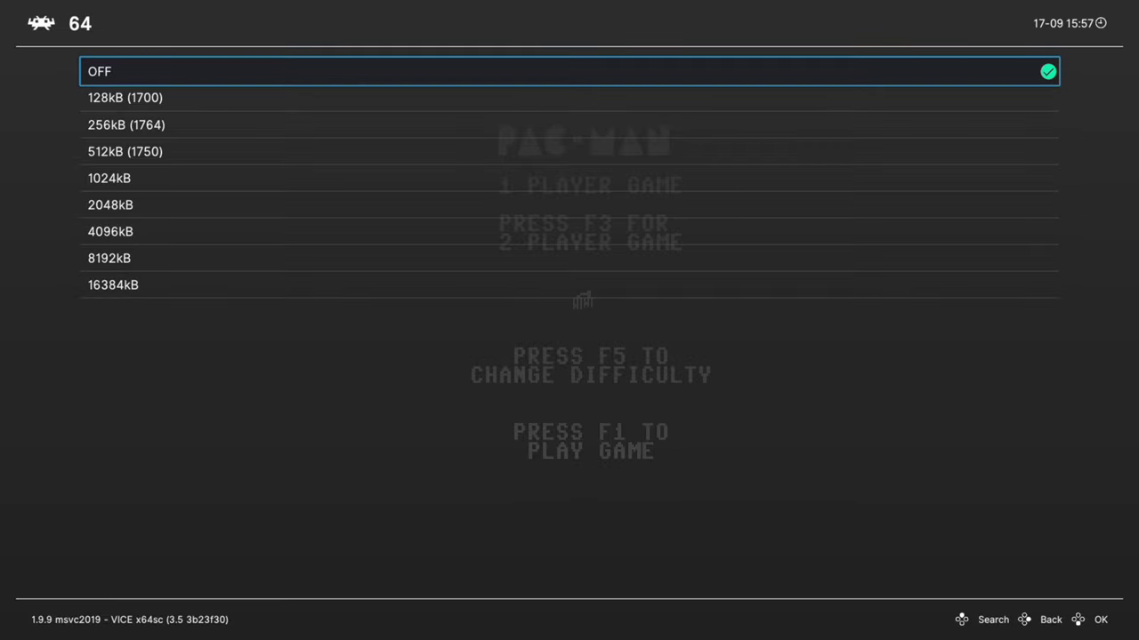
key("Up")
key("Down")
key("Down")
key("Down")
key("Down")
key("Down")
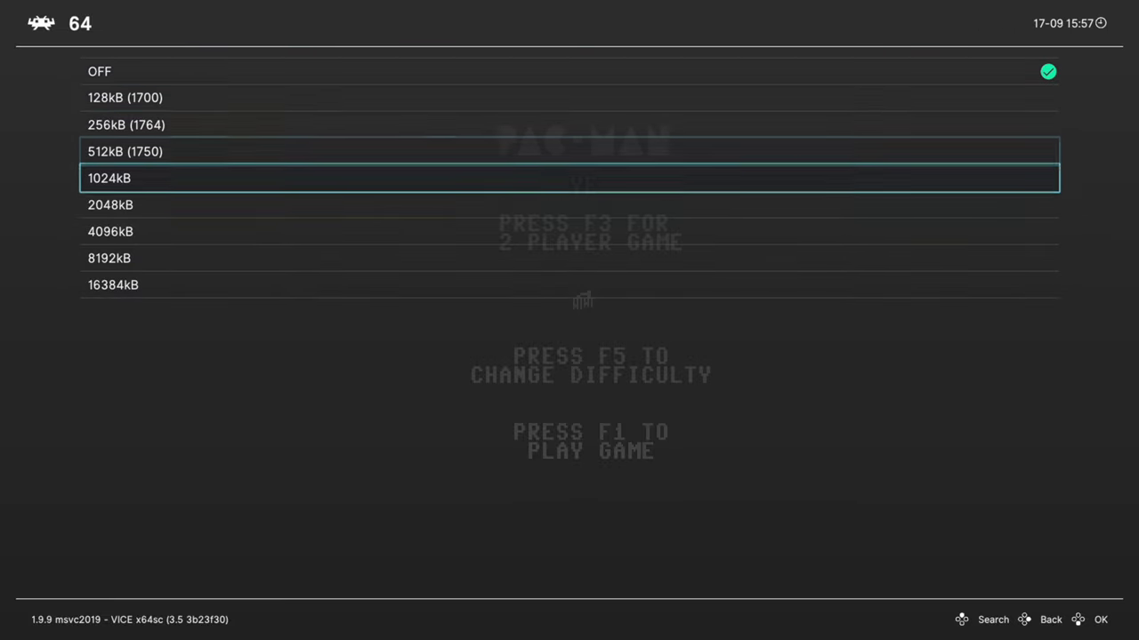
key("BackSpace")
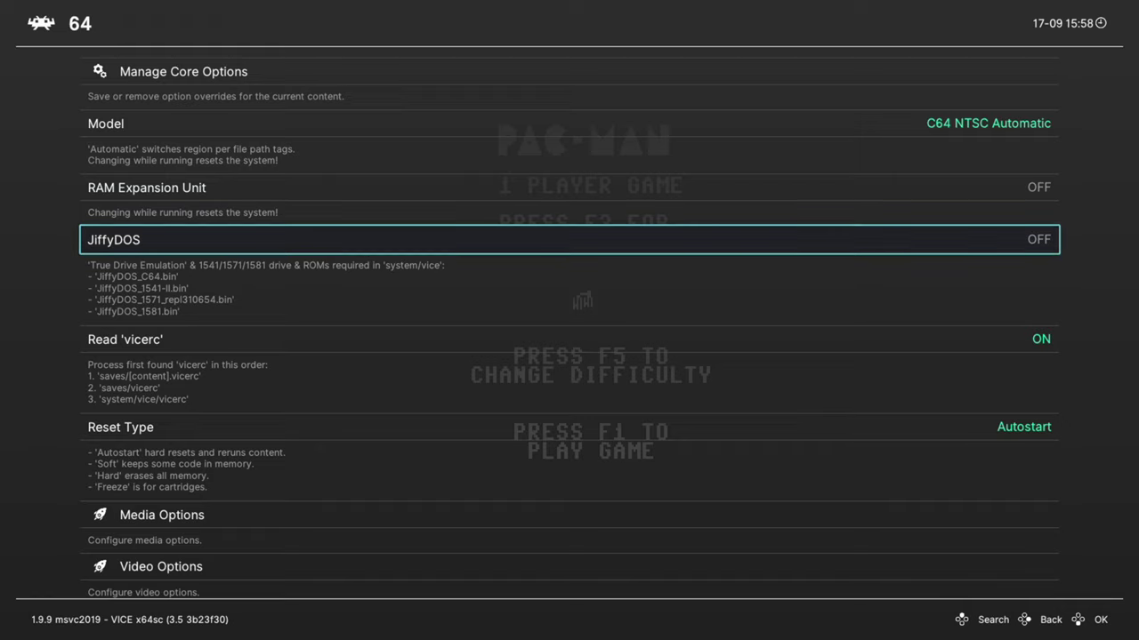
In the core's media options, set Automatic Load Warp to ON
key("Down")
key("Down")
key("Down")
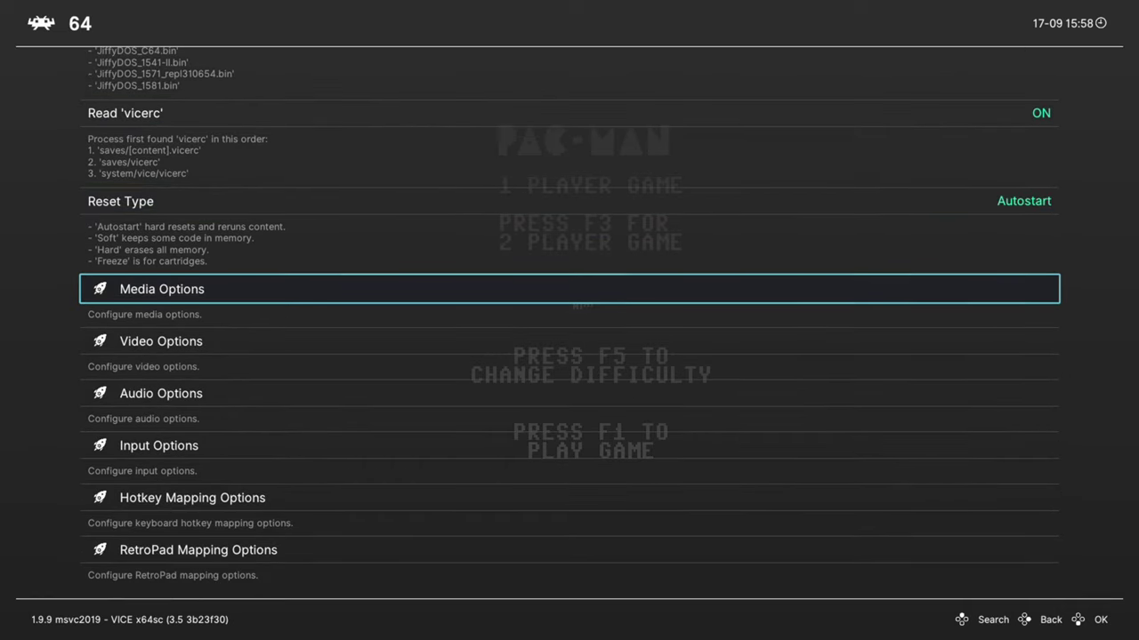
key("Return")
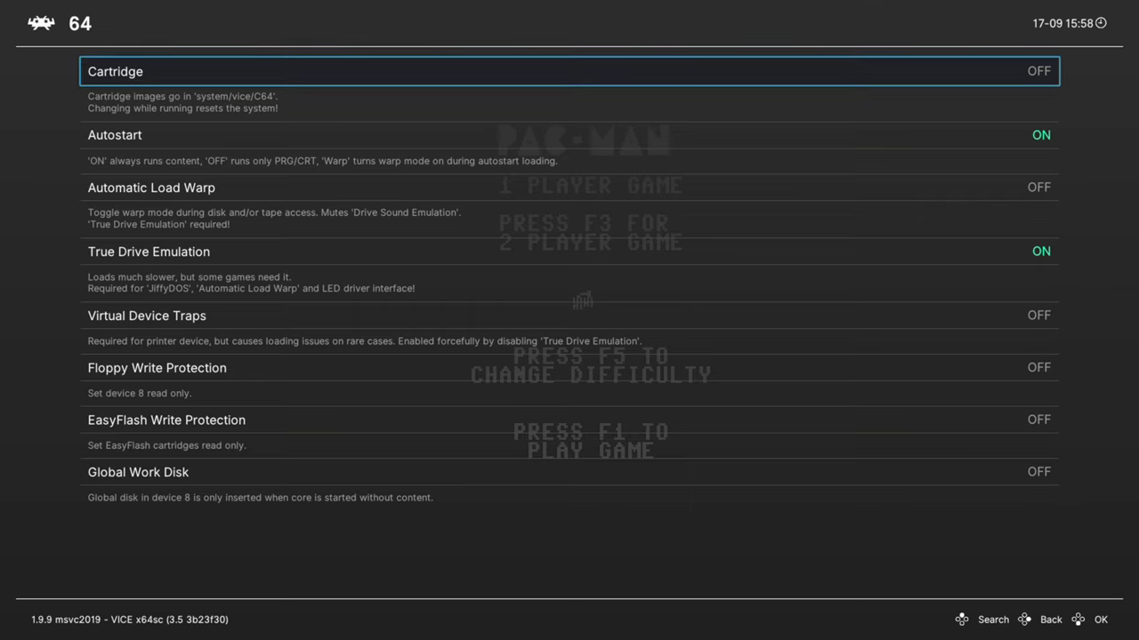
key("Down")
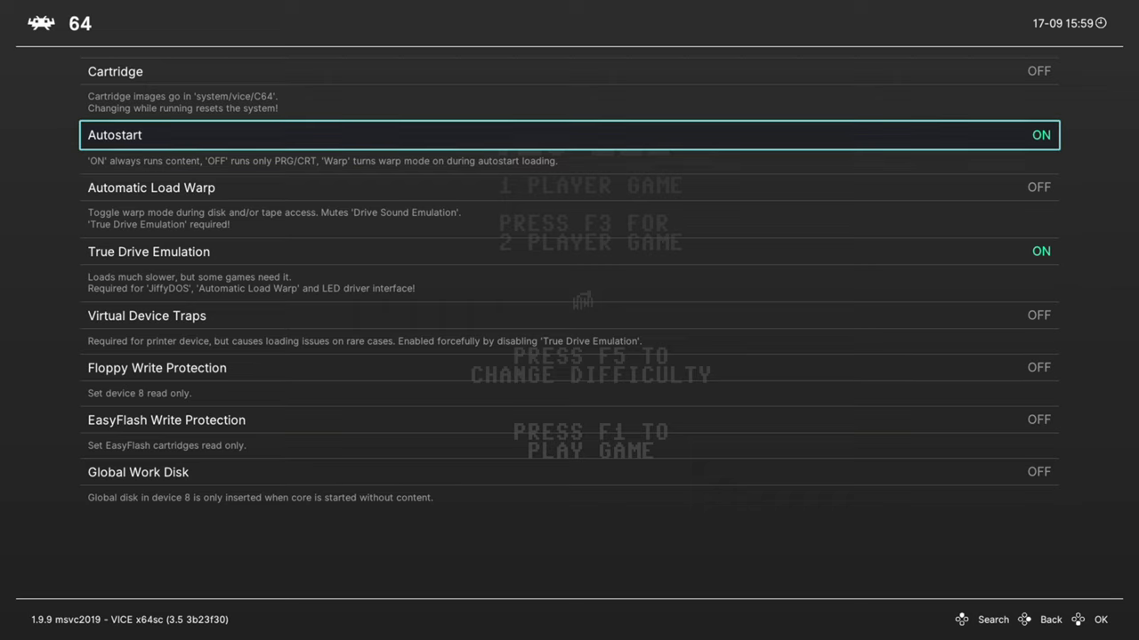
key("Down")
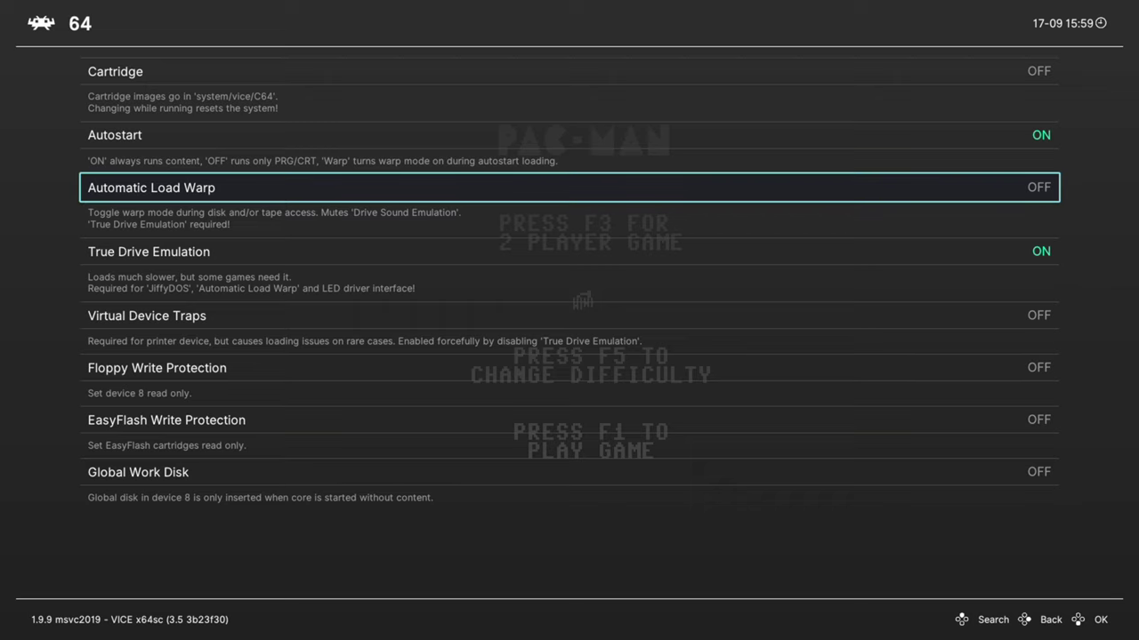
key("Return")
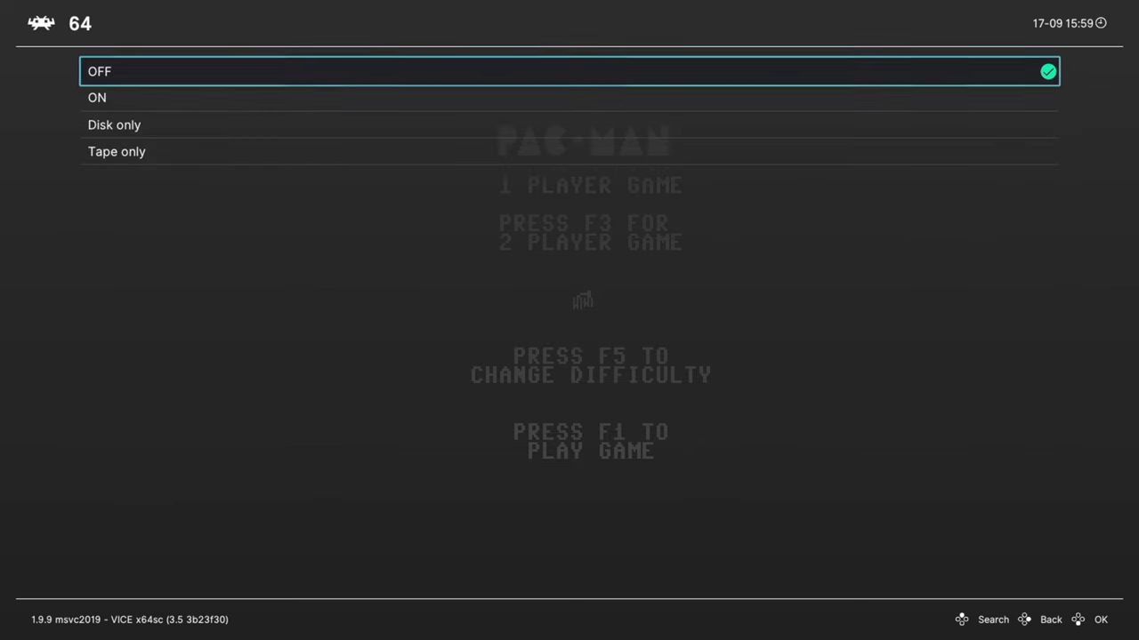
key("Down")
key("Return")
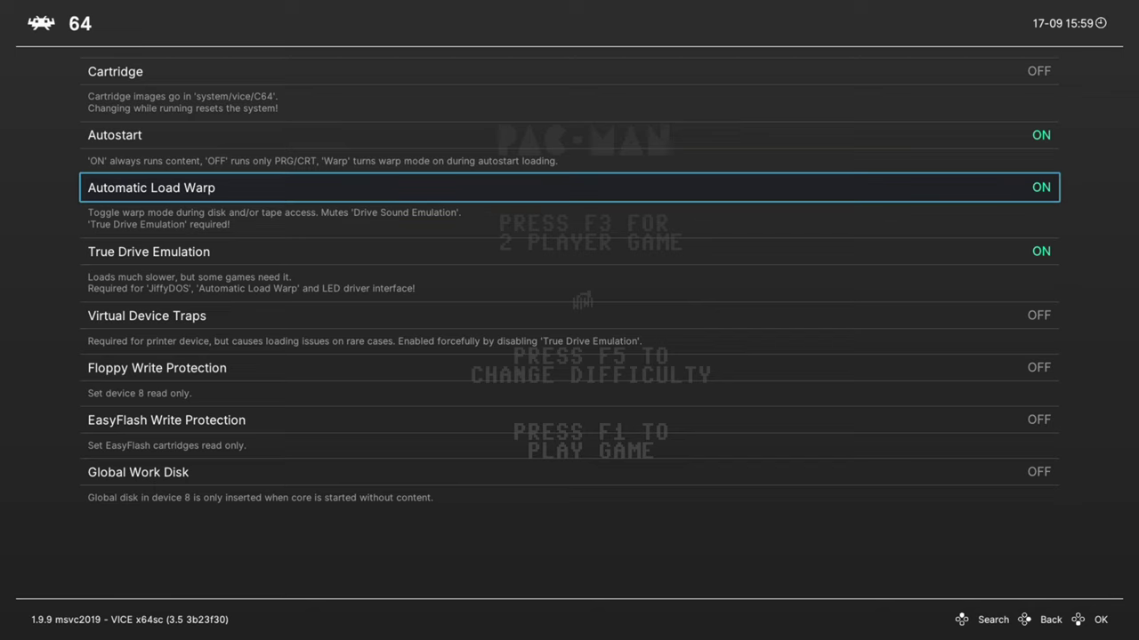
Review the remaining media options from True Drive Emulation down to Global Work Disk
key("Down")
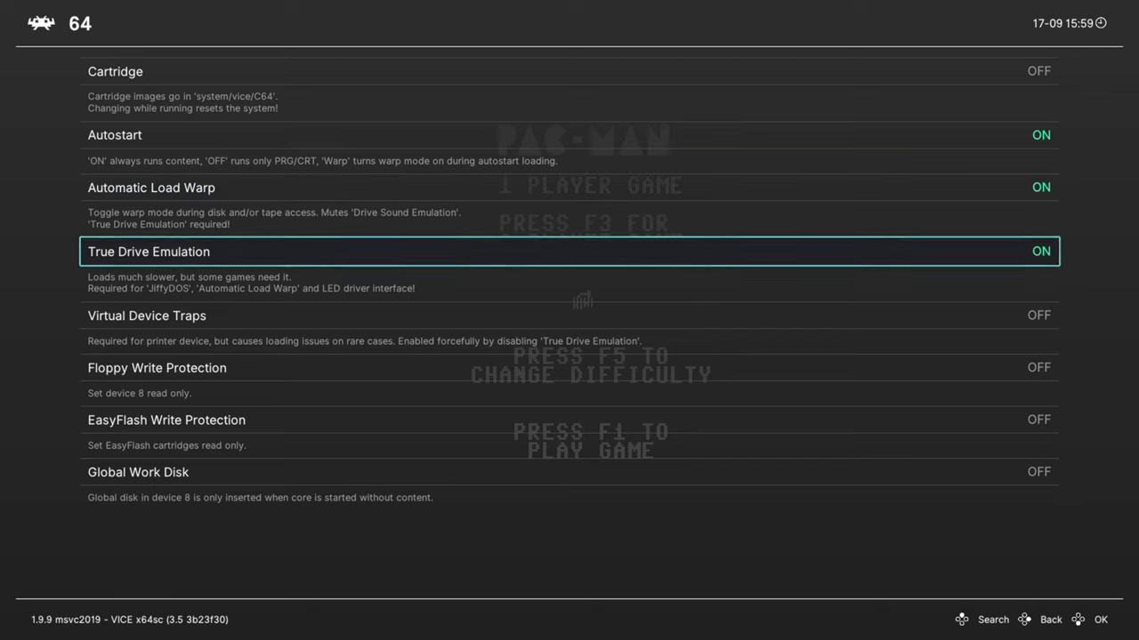
key("Down")
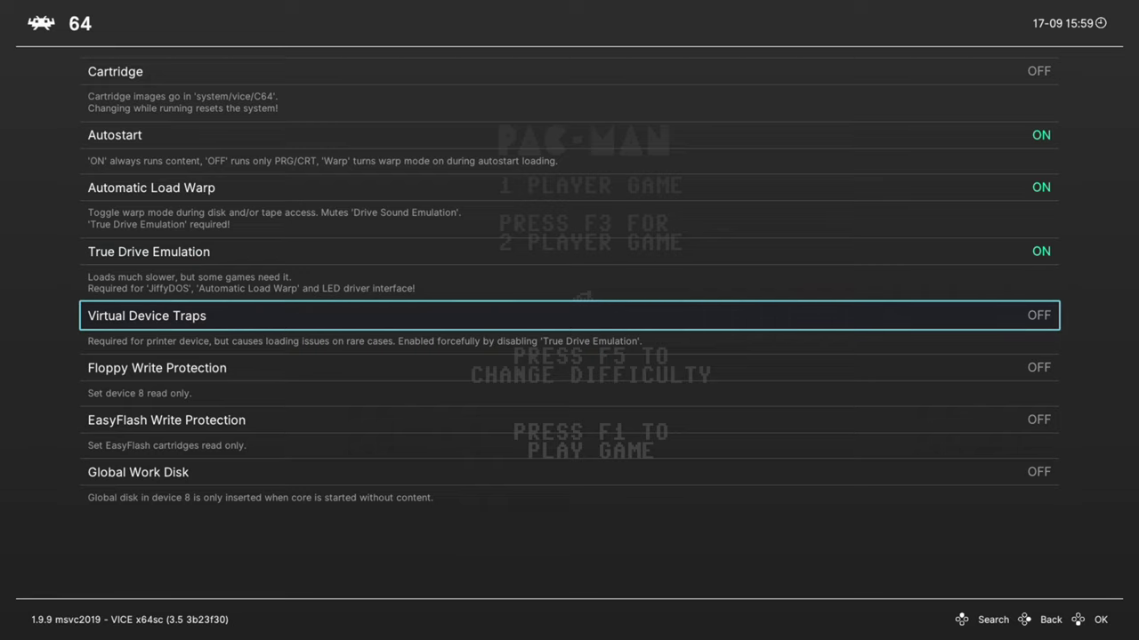
key("Down")
key("Down")
key("Down")
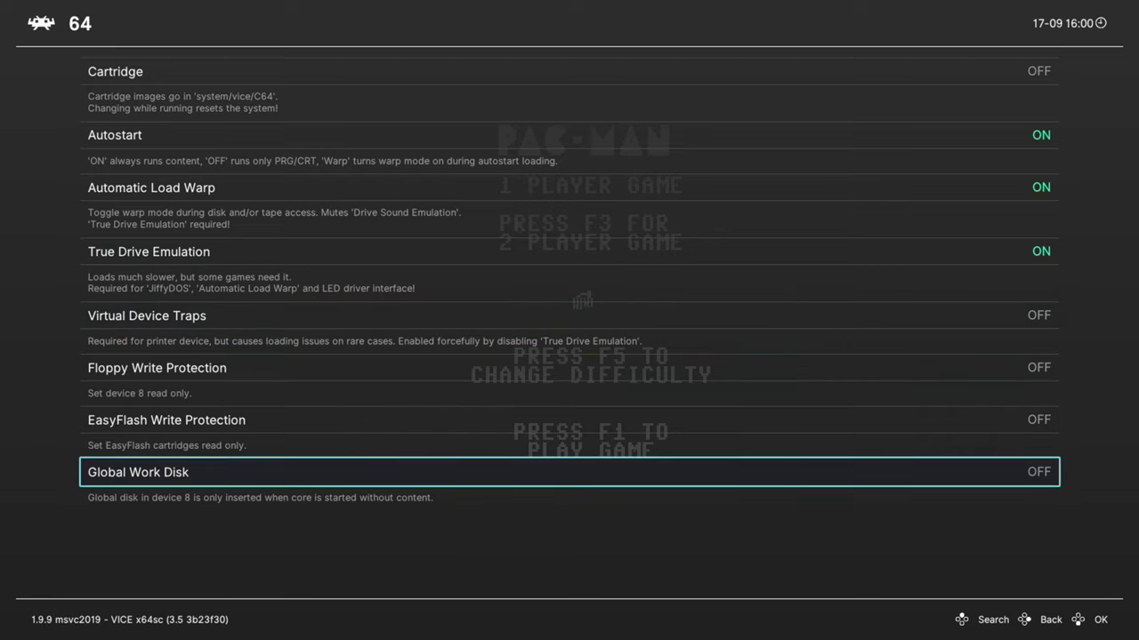
Open the core's video options and review the Pixel Aspect Ratio choices, keeping Automatic
key("Down")
key("Down")
key("Down")
key("Down")
key("Down")
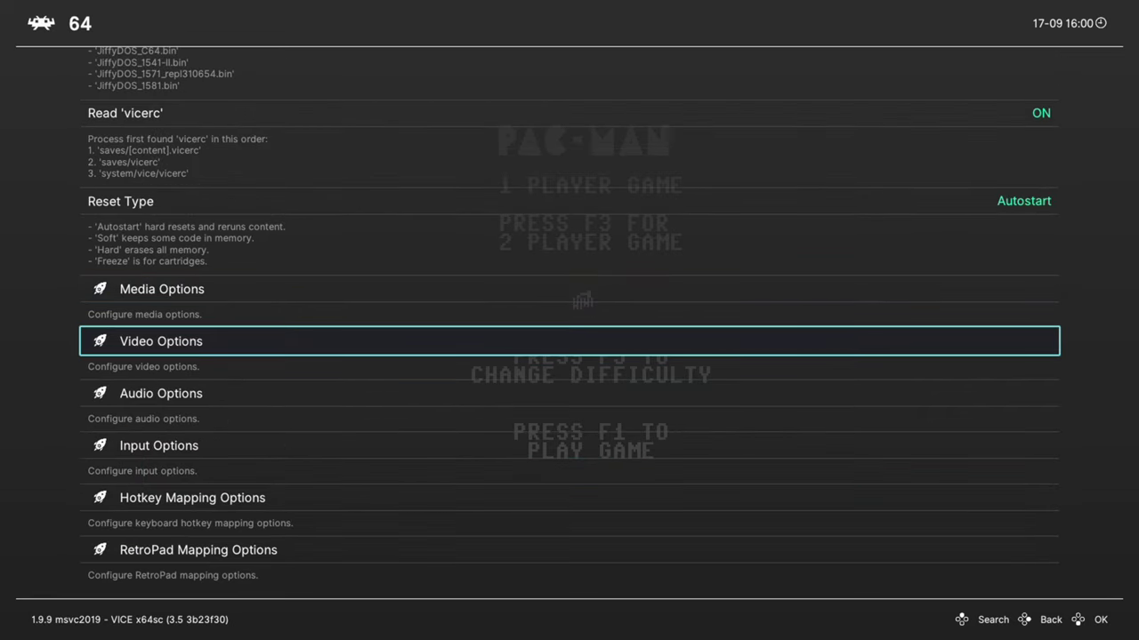
key("Return")
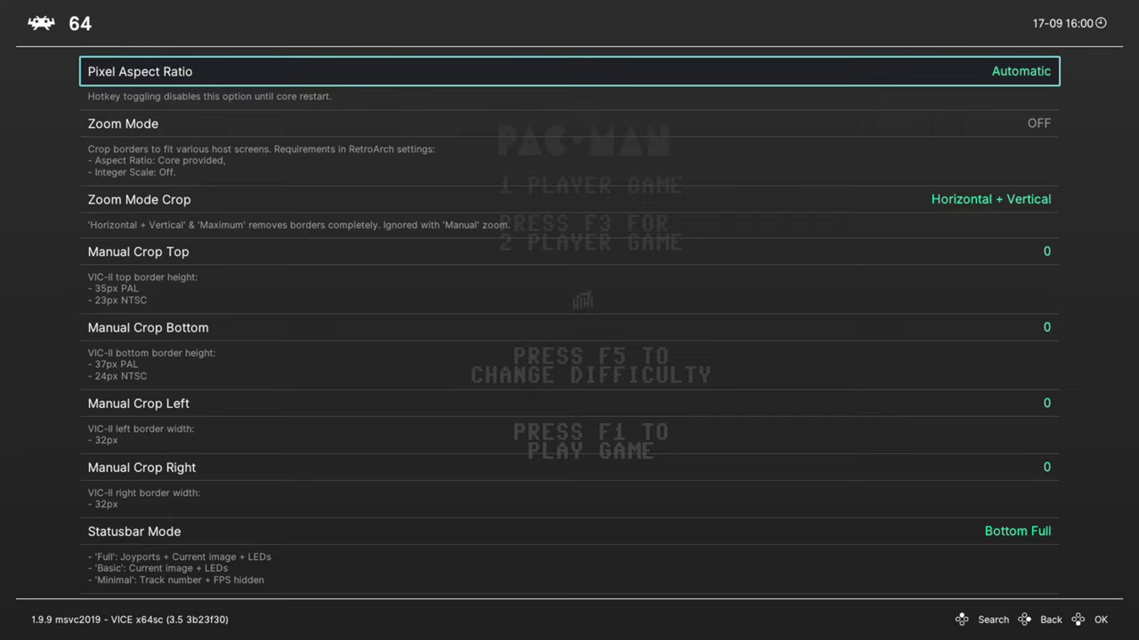
key("Return")
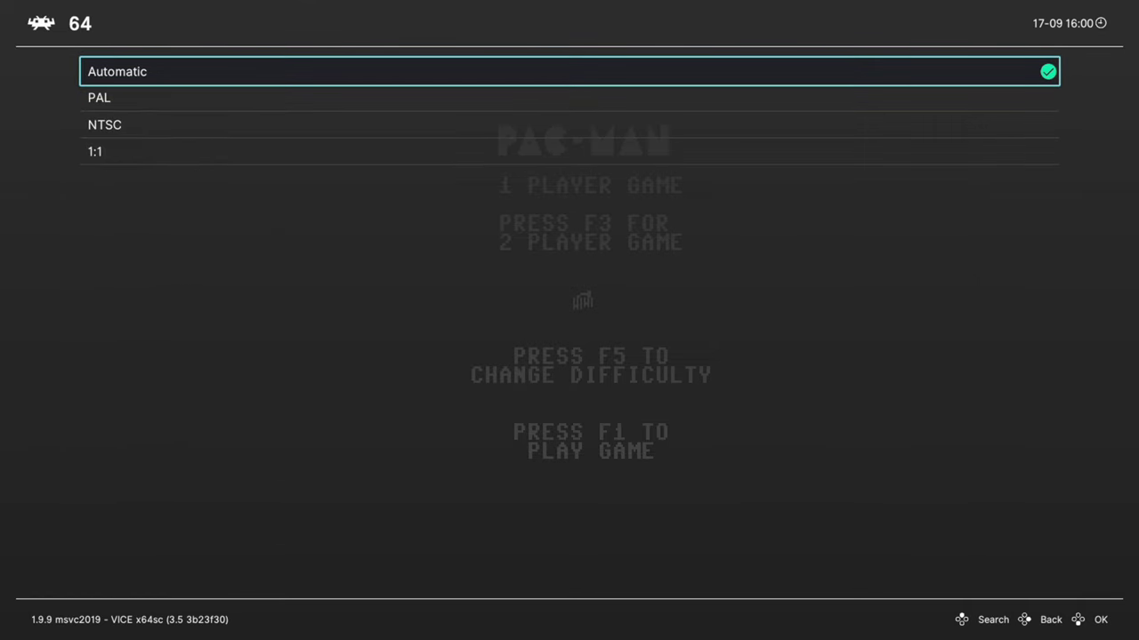
key("Down")
key("Down")
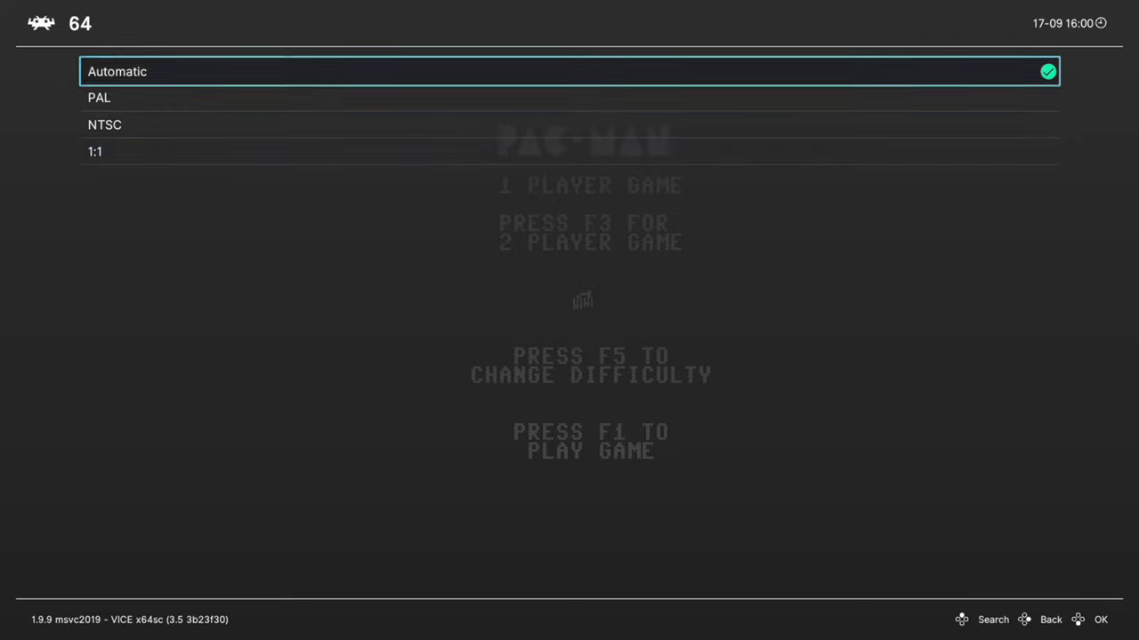
key("Return")
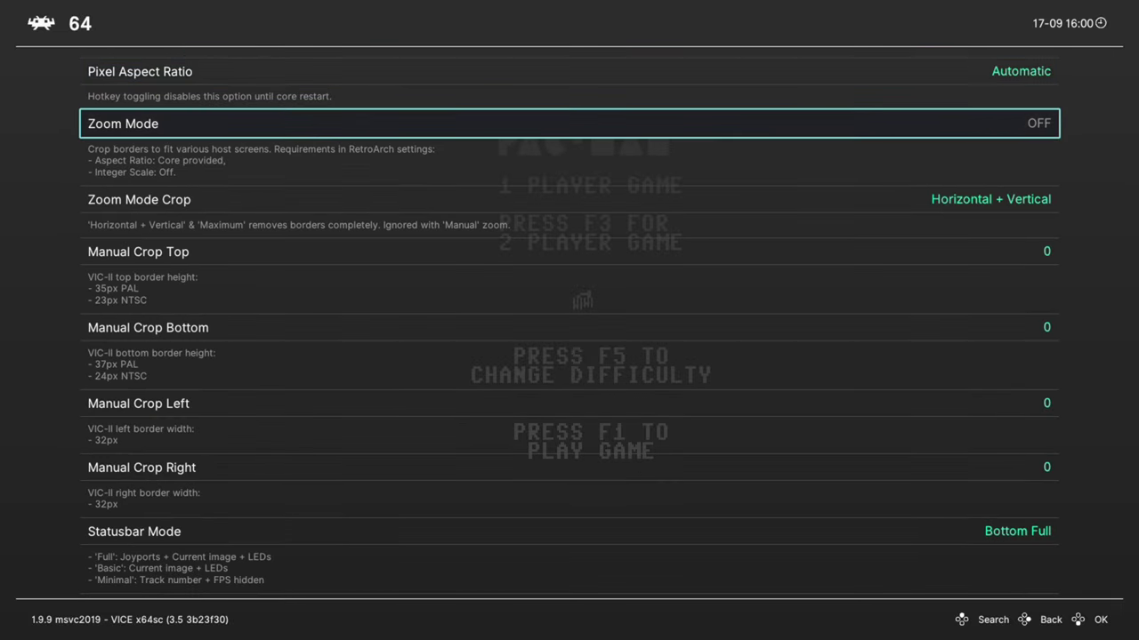
Try out Zoom Mode at Small, Medium, Maximum and Manual, and set it back to OFF
key("Return")
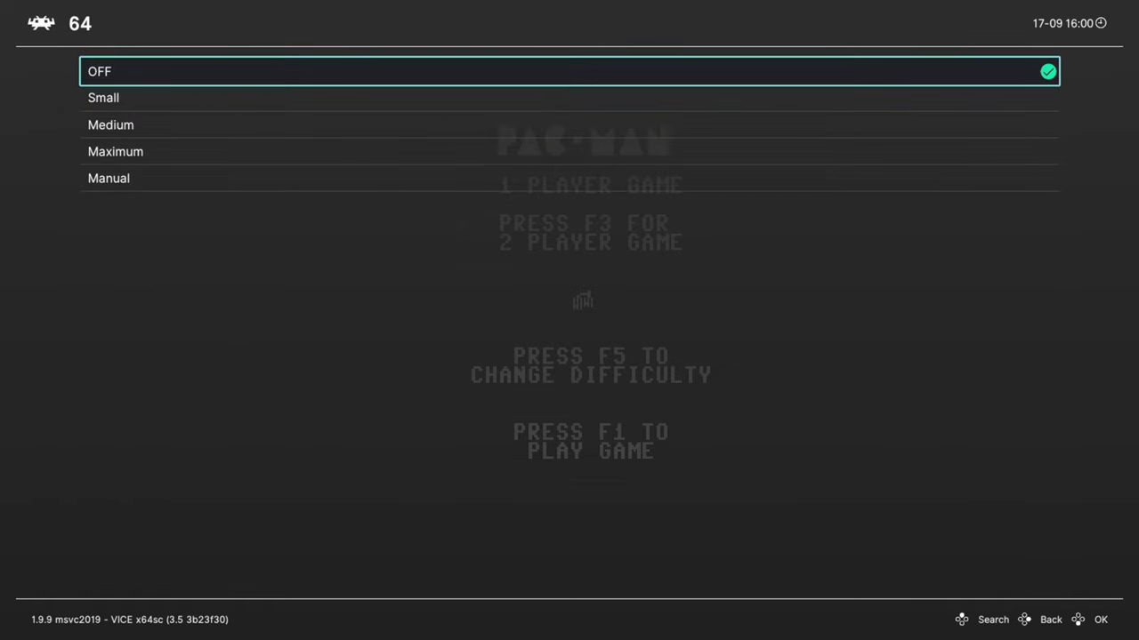
key("Down")
key("Return")
key("Return")
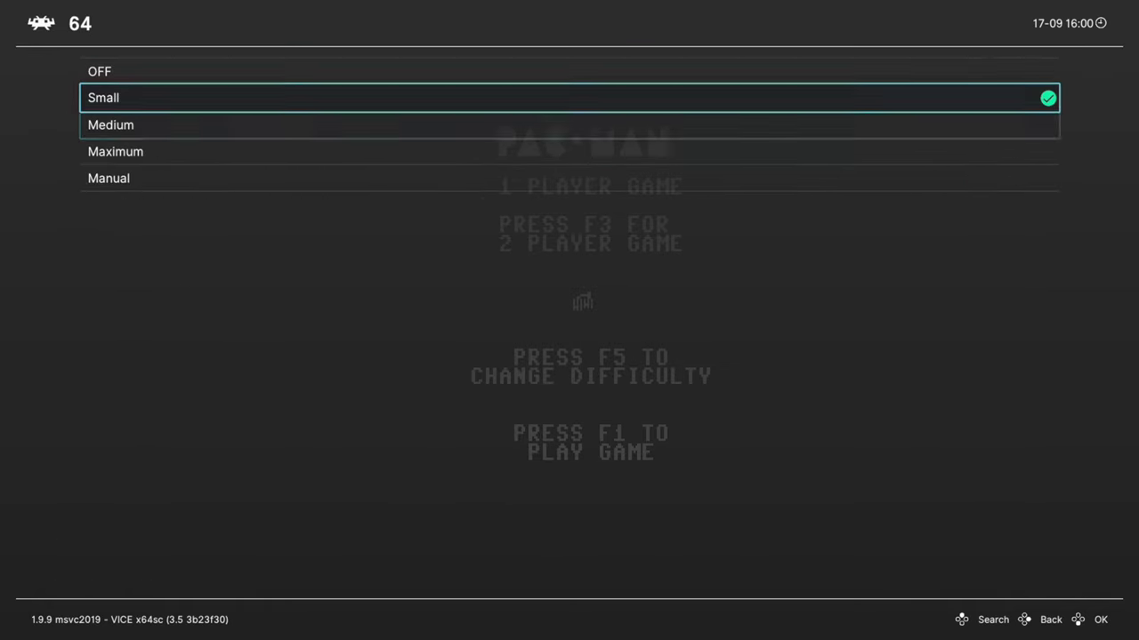
key("Down")
key("Return")
key("Return")
key("Down")
key("Return")
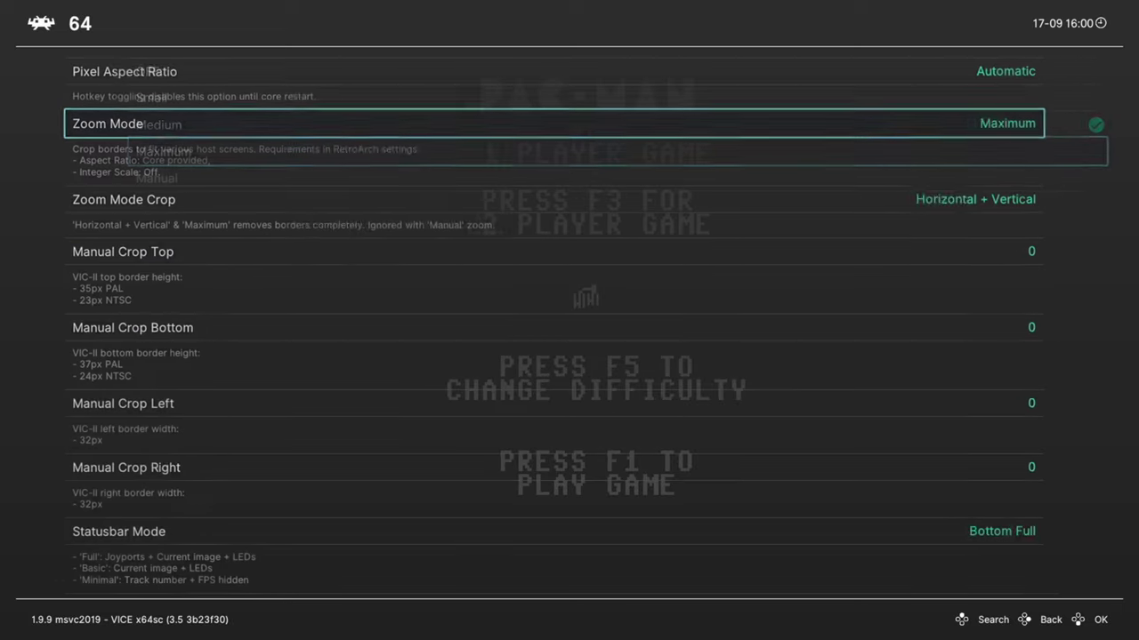
key("Return")
key("Down")
key("Return")
key("Return")
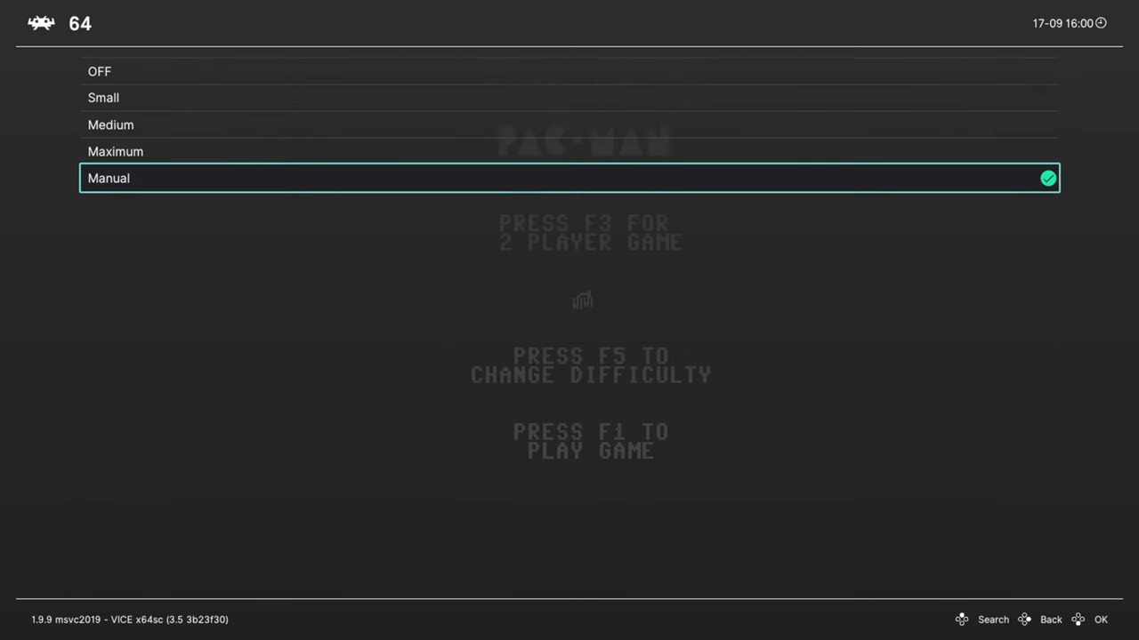
key("Return")
key("Return")
key("Down")
key("Return")
Review the Zoom Mode Crop choices through 5:4 without changing the setting
key("Down")
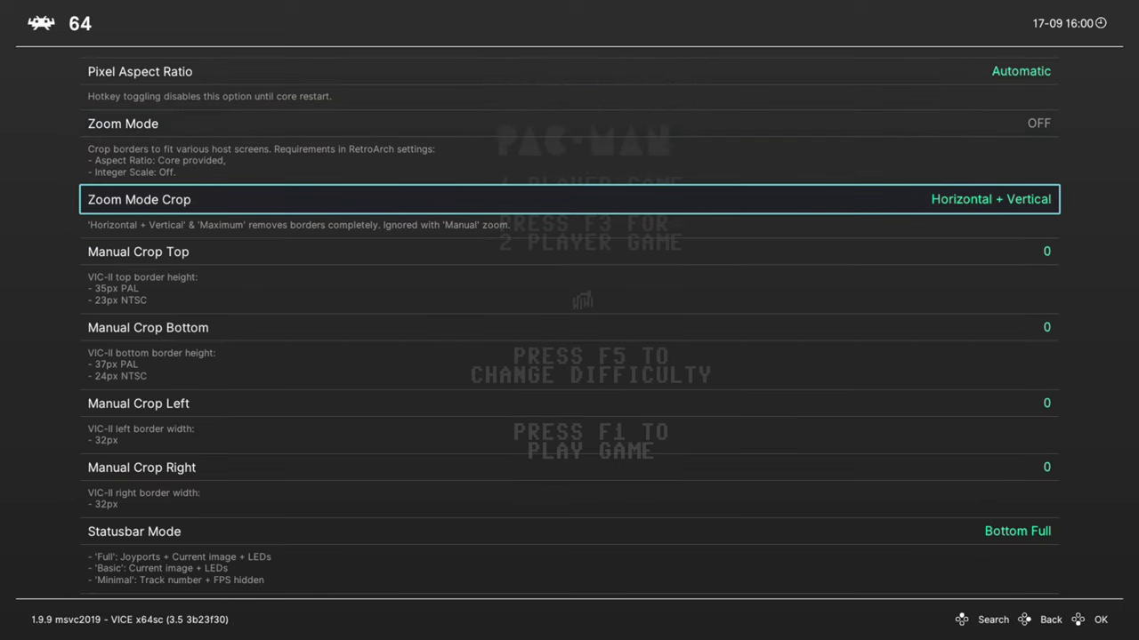
key("Return")
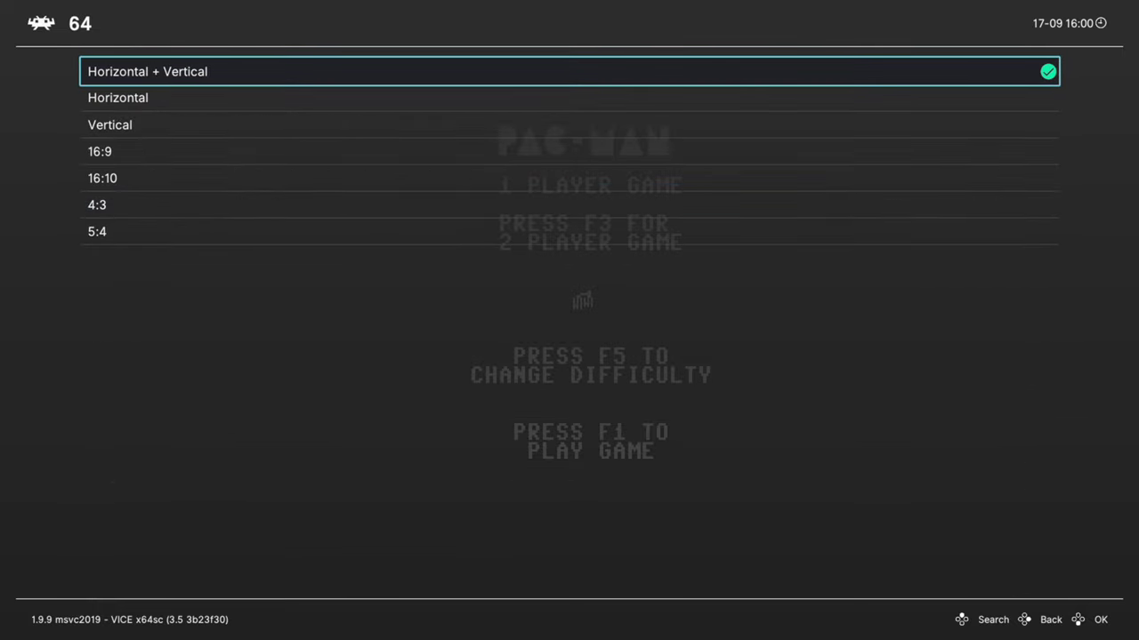
key("Down")
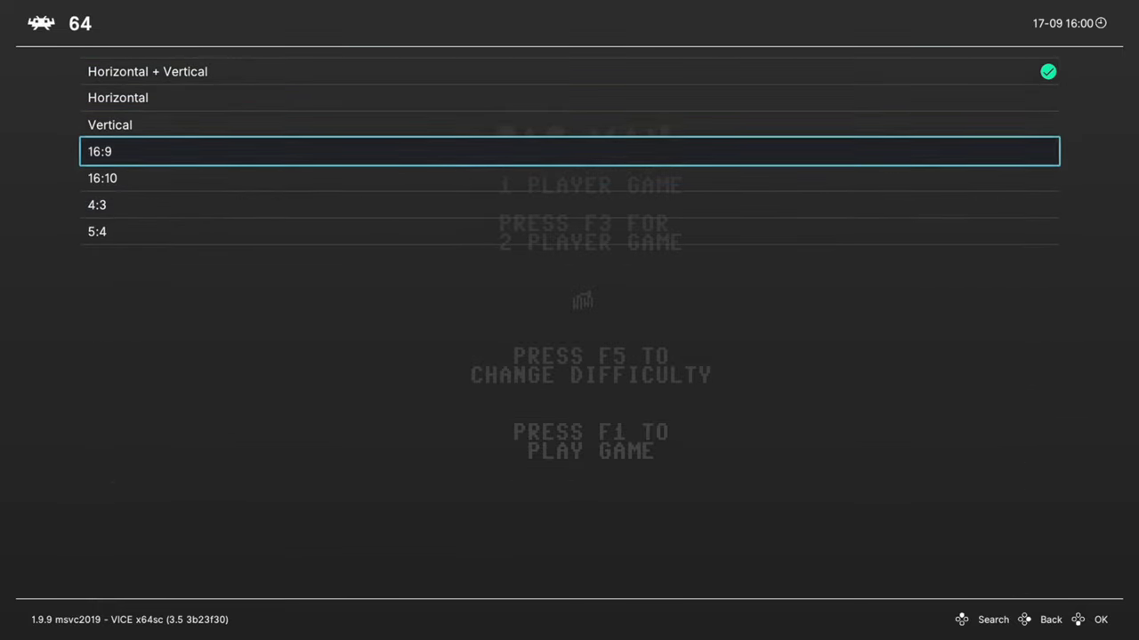
key("Down")
key("Down")
key("Down")
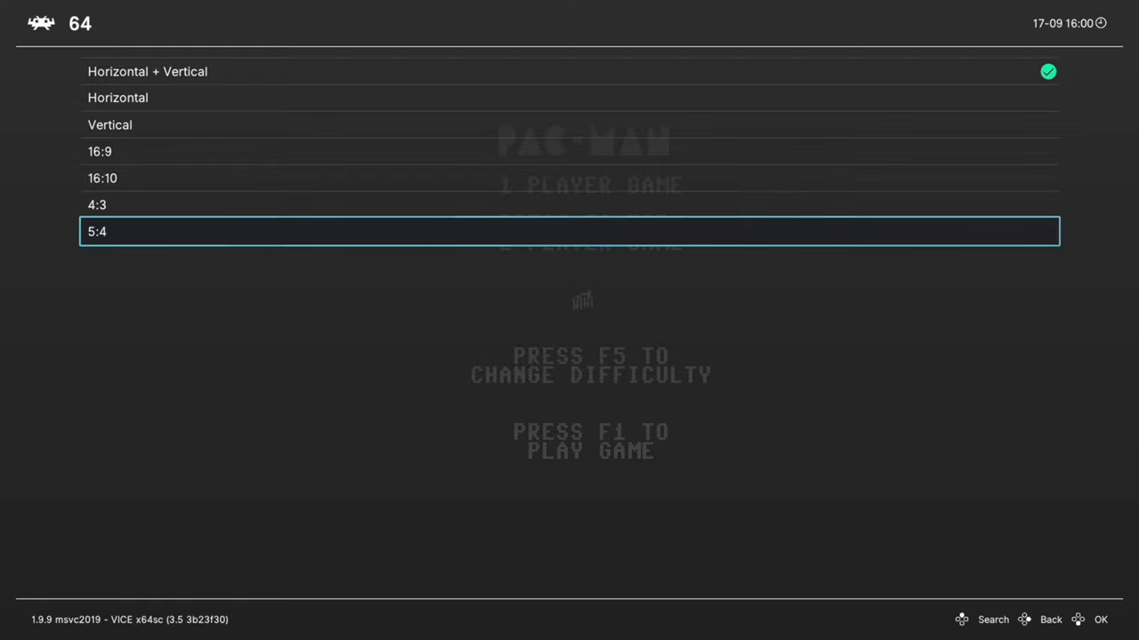
key("BackSpace")
Review the manual crop settings and the choices offered for Statusbar Mode, keeping Bottom Full
key("Down")
key("Down")
key("Down")
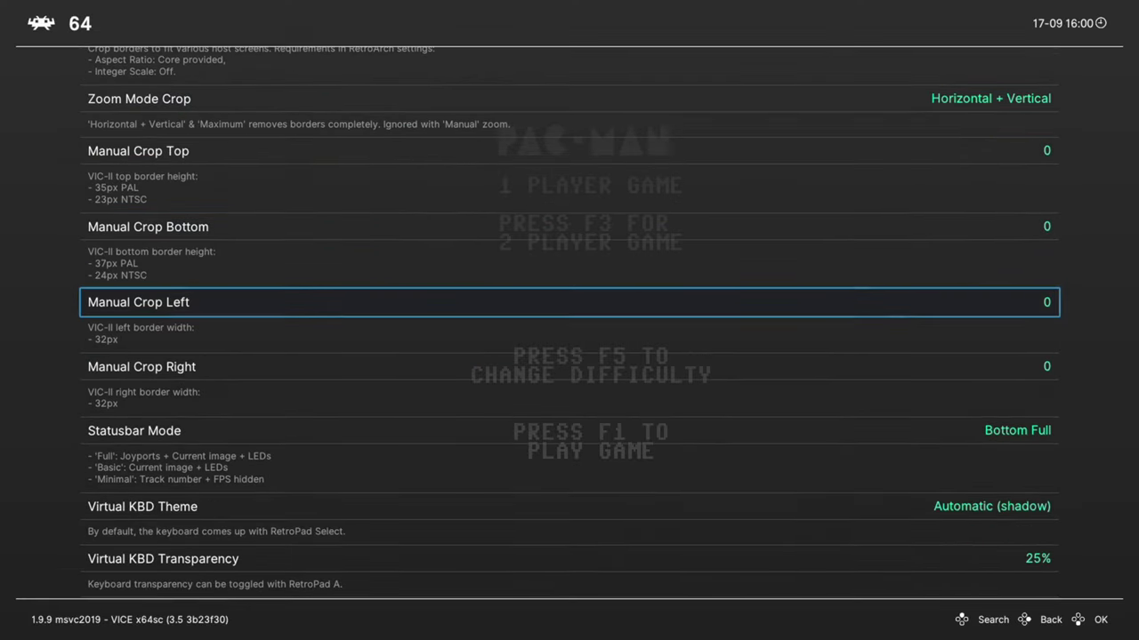
key("Down")
key("Down")
key("Return")
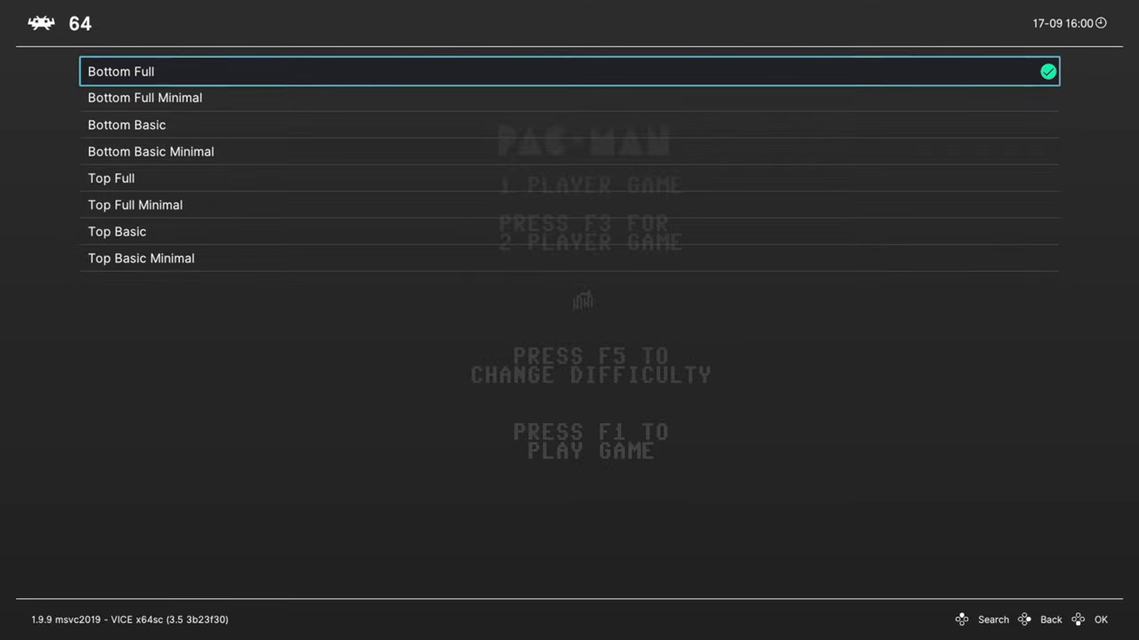
key("BackSpace")
key("Down")
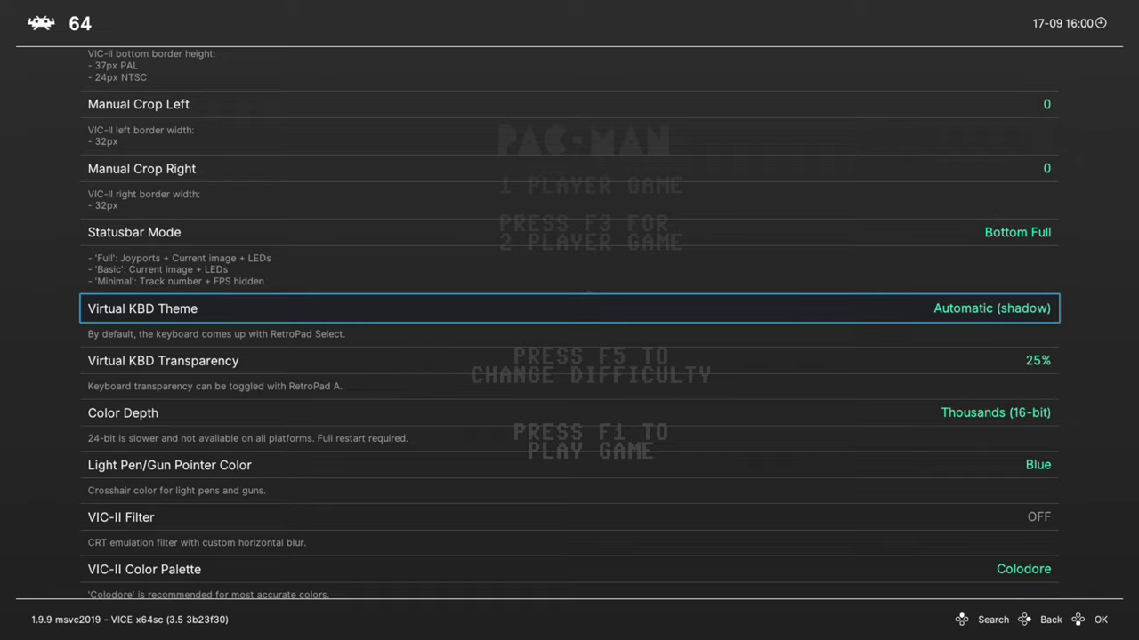
Review the Virtual KBD Theme choices, keeping Automatic (shadow)
key("Return")
key("Down")
key("Down")
key("Down")
key("Down")
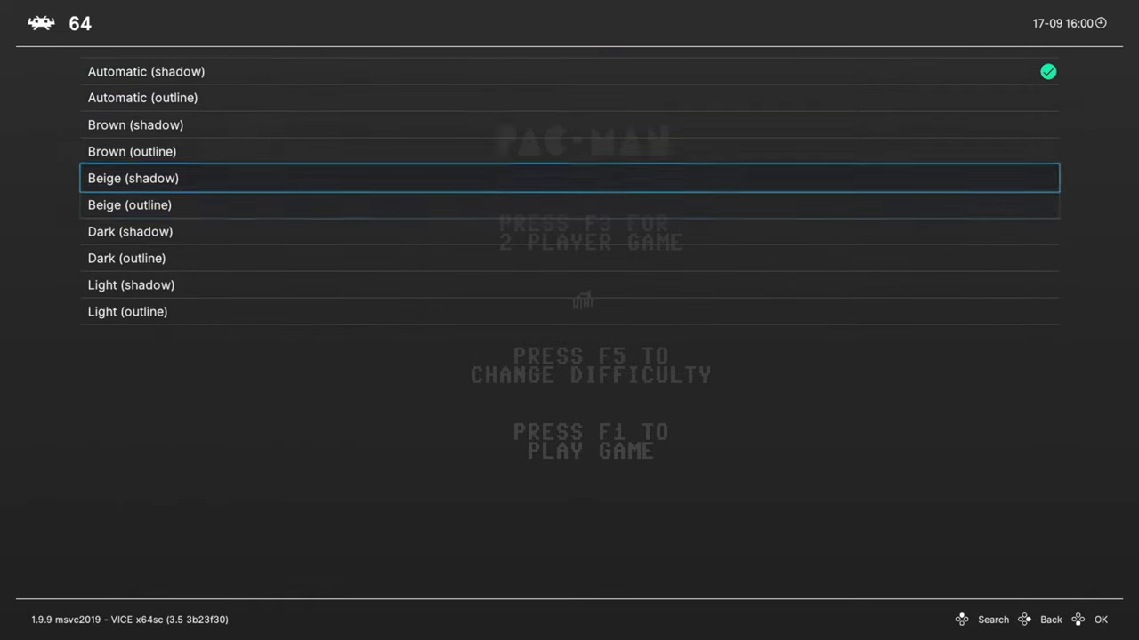
key("BackSpace")
key("Down")
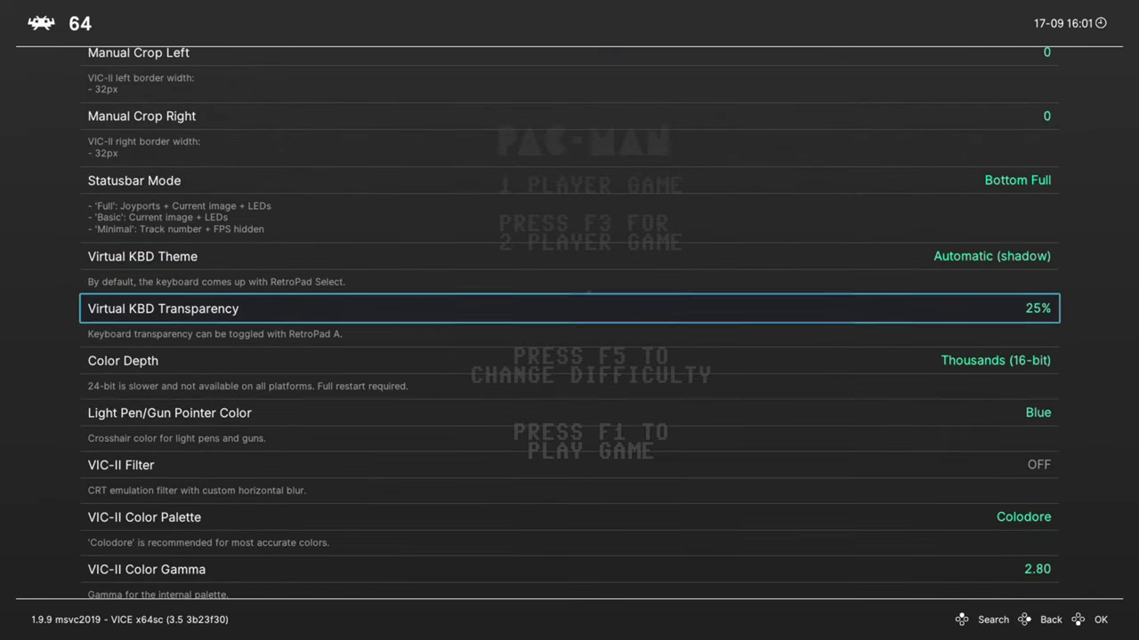
Set the core's Color Depth to Millions (24-bit)
key("Down")
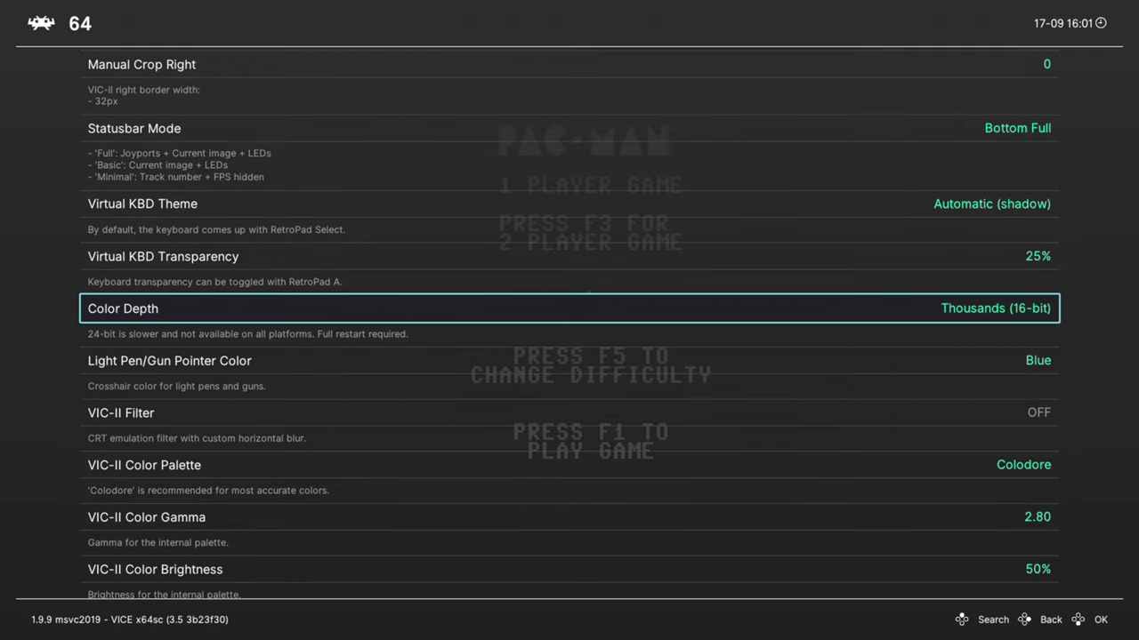
key("Return")
key("Down")
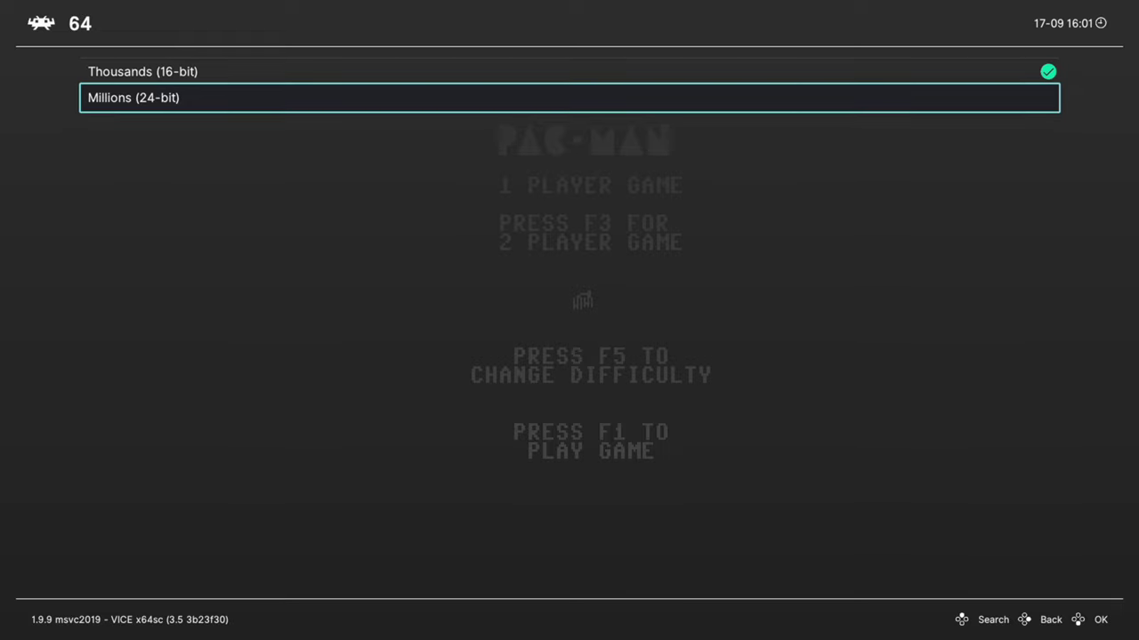
key("Return")
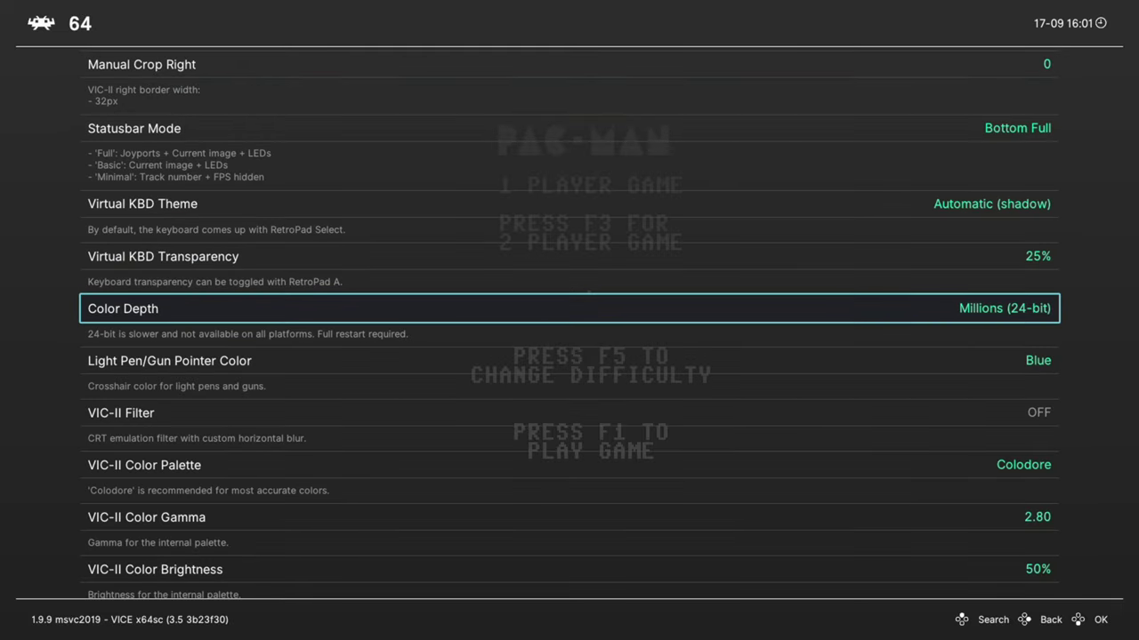
Review the Light Pen/Gun Pointer Color choices, keeping Blue
key("Down")
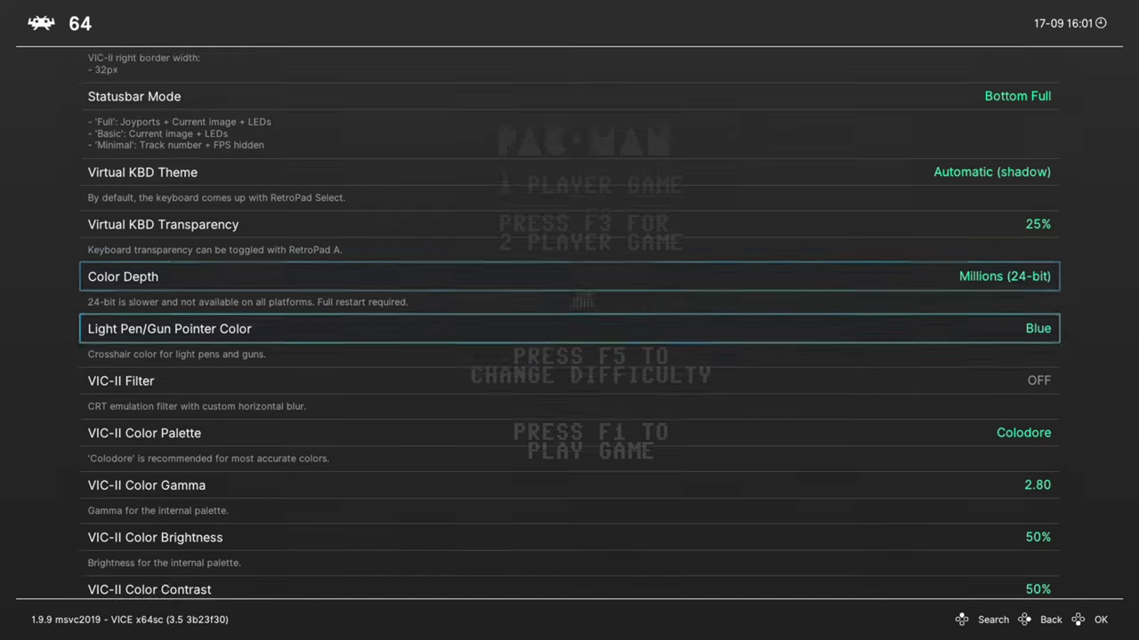
key("Return")
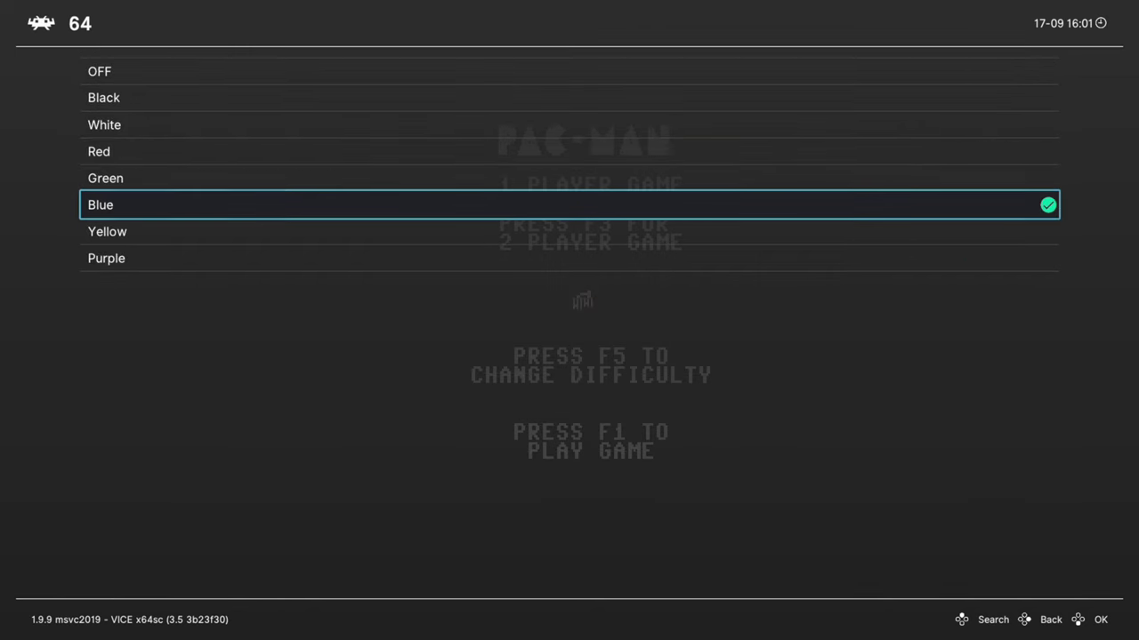
key("Return")
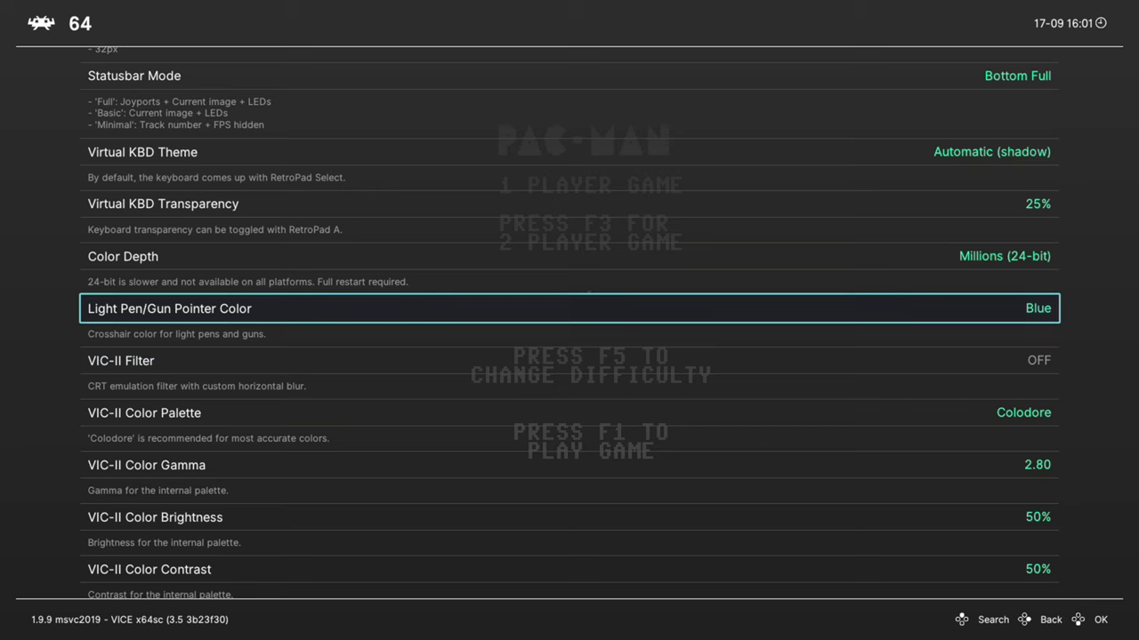
Try VIC-II Filter at ON and 50% blur, and set it to 10% blur
key("Down")
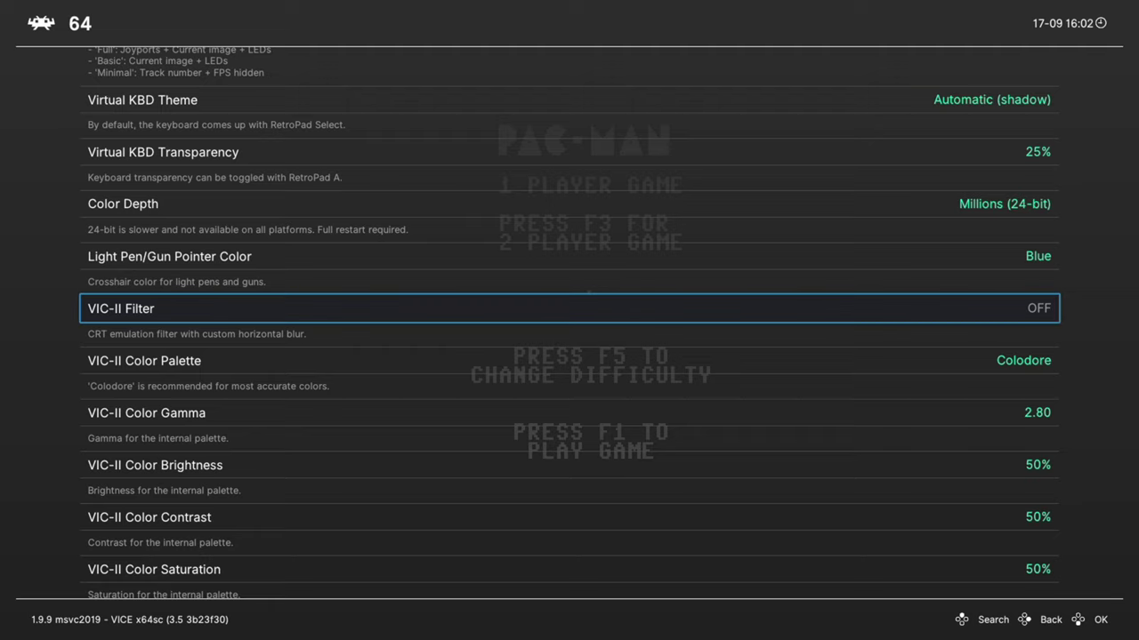
key("Return")
key("Down")
key("Return")
key("Return")
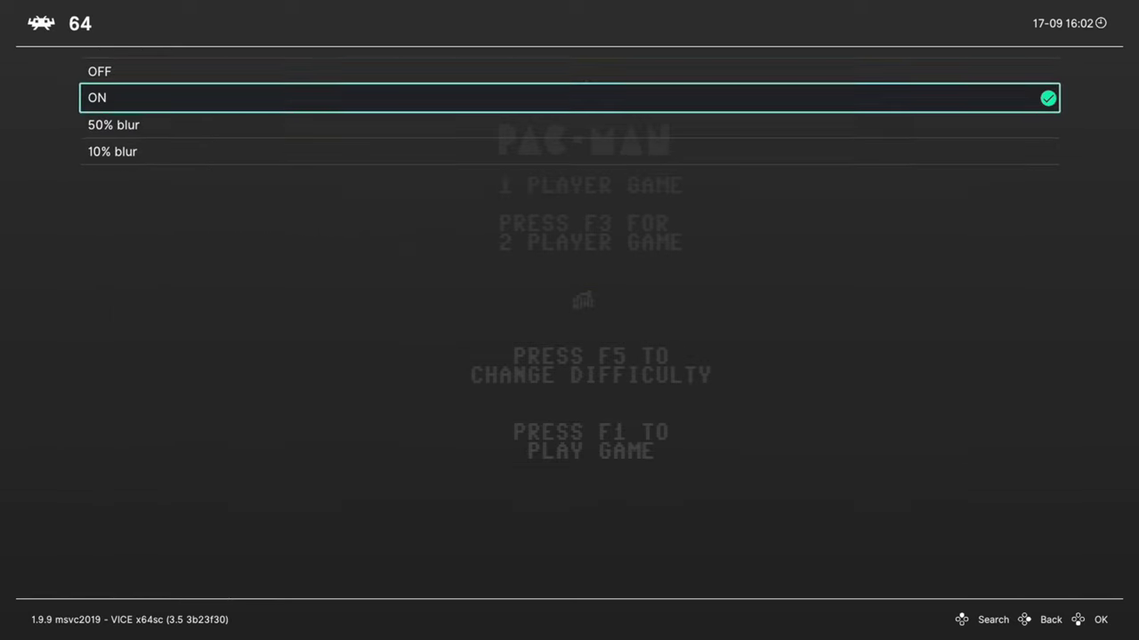
key("Down")
key("Return")
key("Return")
key("Down")
key("Return")
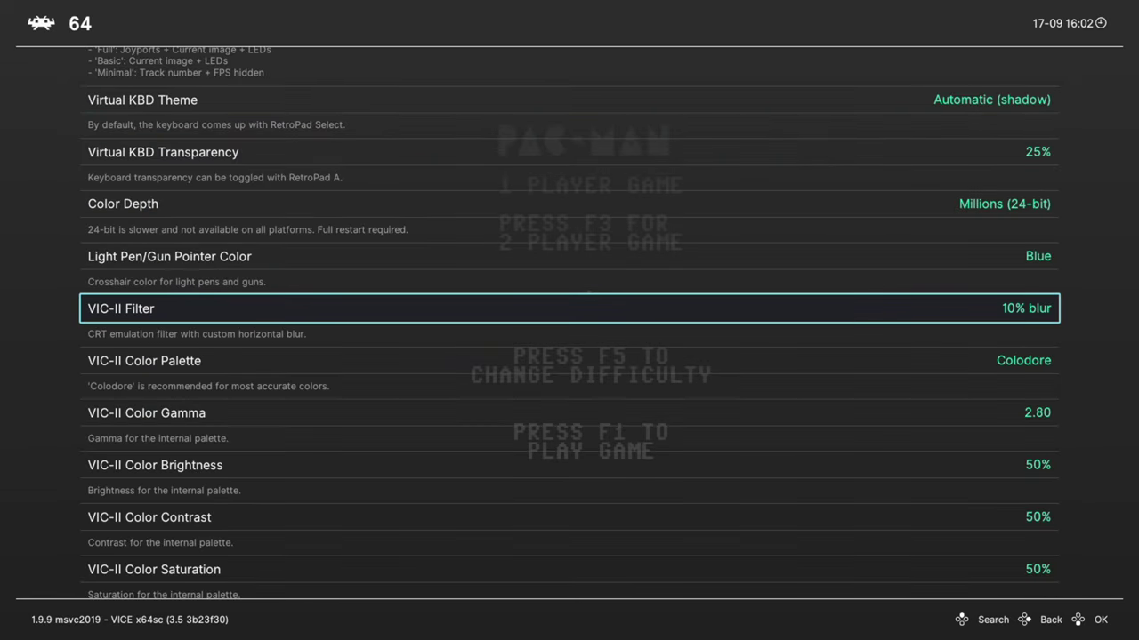
Review the full list of VIC-II Color Palette choices, keeping Colodore
key("Down")
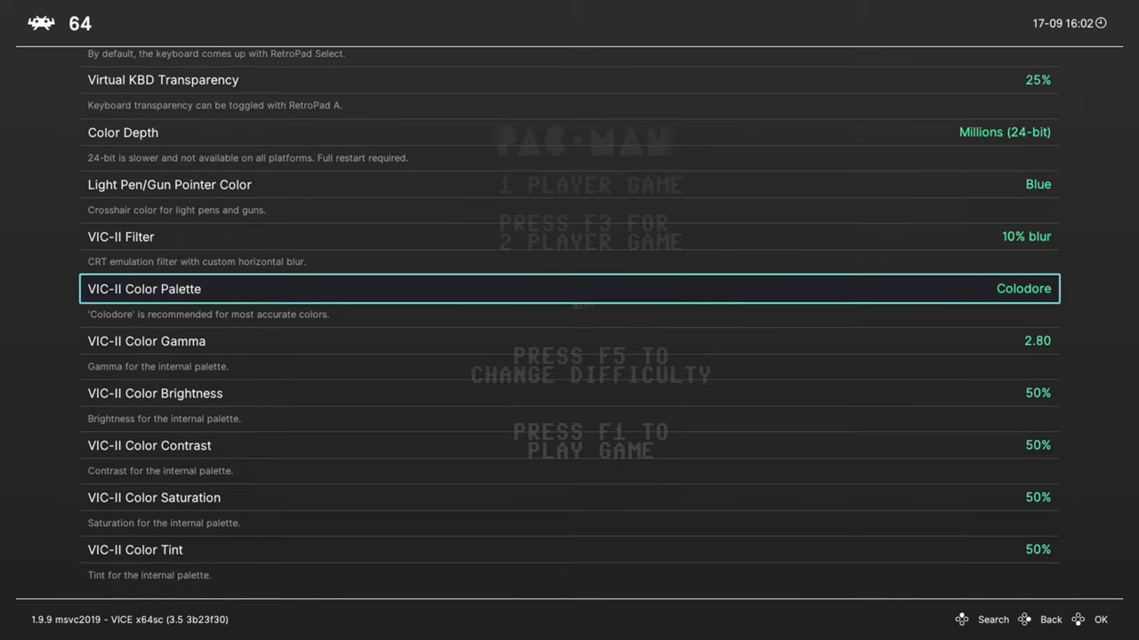
key("Return")
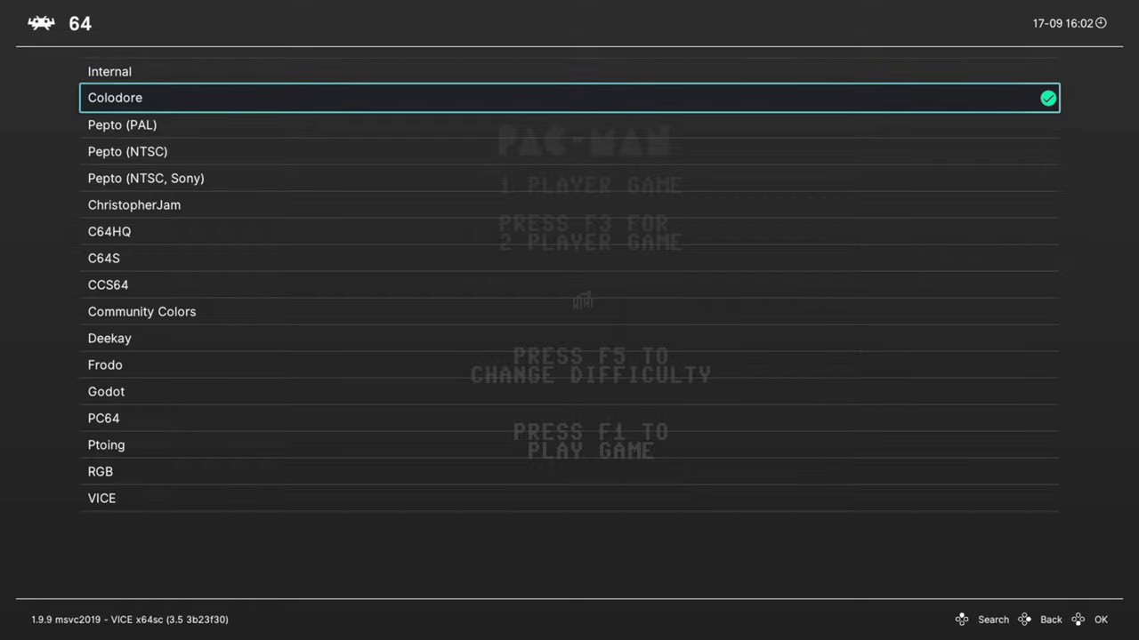
key("Down")
key("Down")
key("Down")
key("Down")
key("Down")
key("Down")
key("Down")
key("Down")
key("Down")
key("Down")
key("Down")
key("Down")
key("Down")
key("Down")
key("Down")
key("Down")
key("Down")
key("Down")
key("Down")
key("Down")
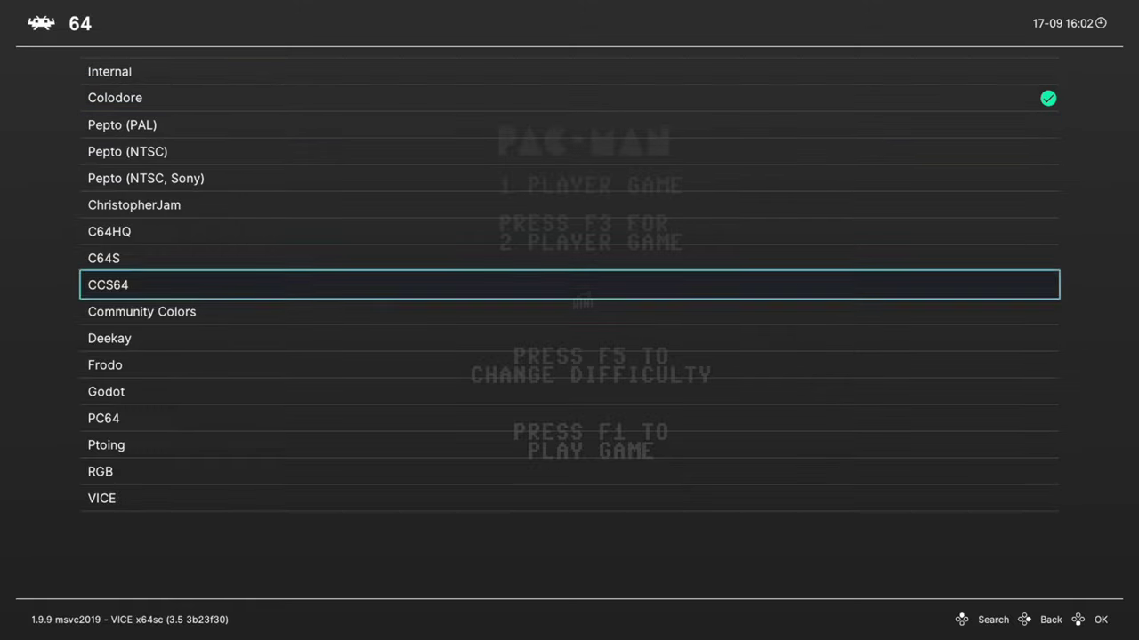
key("Down")
key("Down")
key("Down")
key("Down")
key("Down")
key("Down")
key("Down")
key("Down")
key("Down")
key("Down")
key("Down")
key("Down")
key("Down")
key("Down")
key("Down")
key("Down")
key("Down")
key("Down")
key("Down")
key("Down")
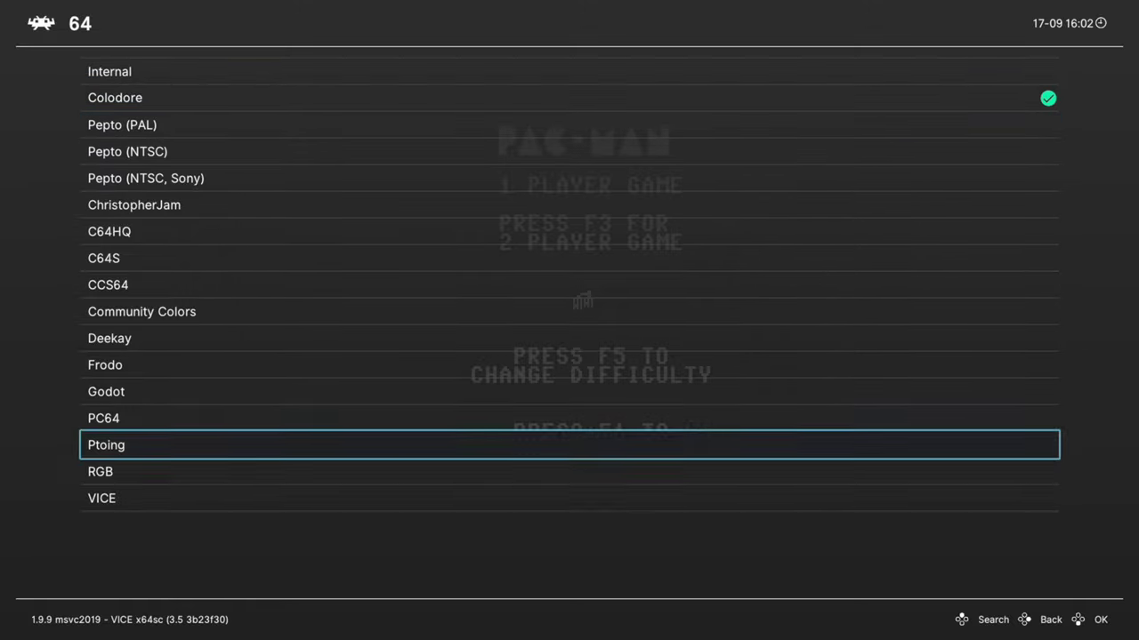
key("Down")
key("Down")
key("Down")
key("Down")
key("Down")
key("Down")
key("Down")
key("Down")
key("Down")
key("Down")
key("Down")
key("Down")
key("Down")
key("Down")
key("Down")
key("Down")
key("Down")
key("Down")
key("Down")
key("Down")
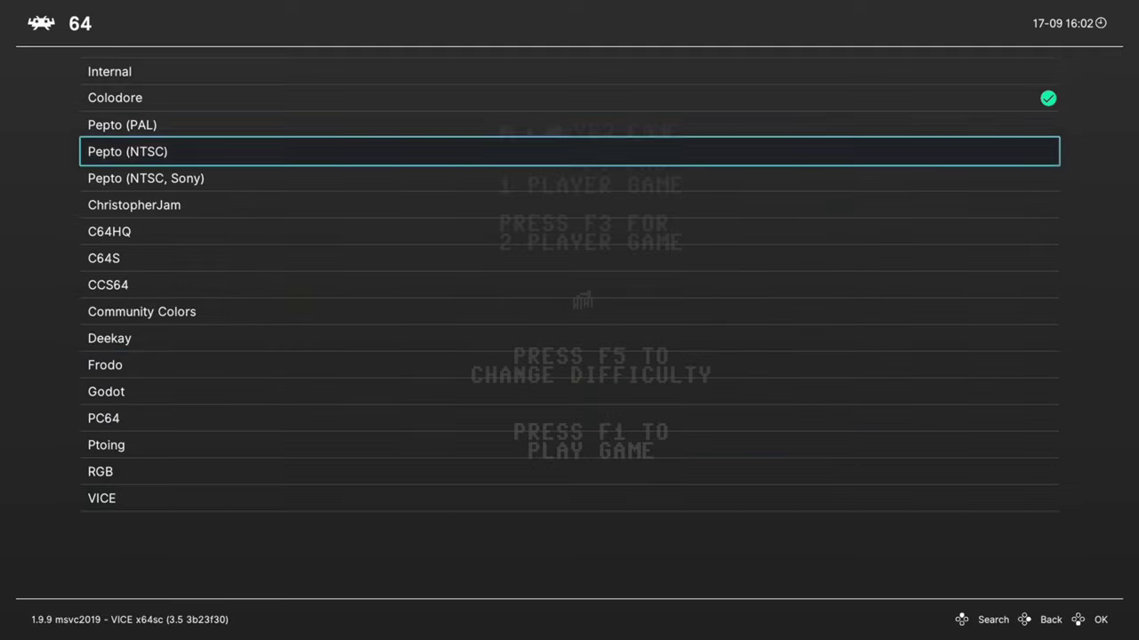
key("Down")
key("Down")
key("Down")
key("Down")
key("Down")
key("Down")
key("Down")
key("Down")
key("Down")
key("Down")
key("Down")
key("Down")
key("Down")
key("Down")
key("Down")
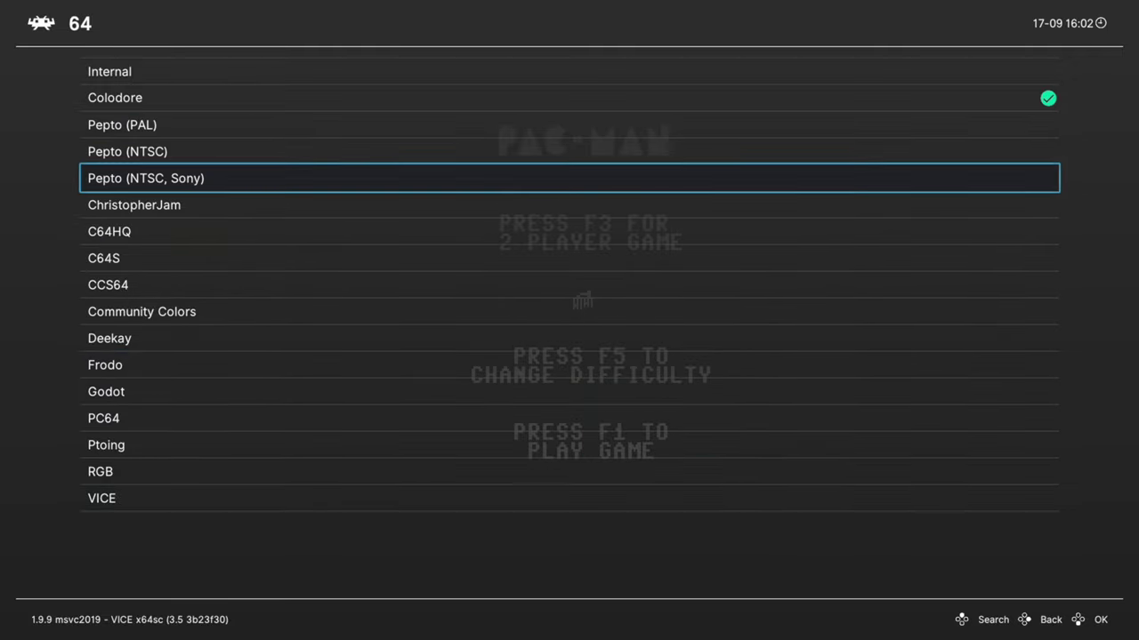
key("BackSpace")
Review the VIC-II Color Gamma, Brightness, Contrast, Saturation and Tint settings, and leave the video options
key("Down")
key("Down")
key("Down")
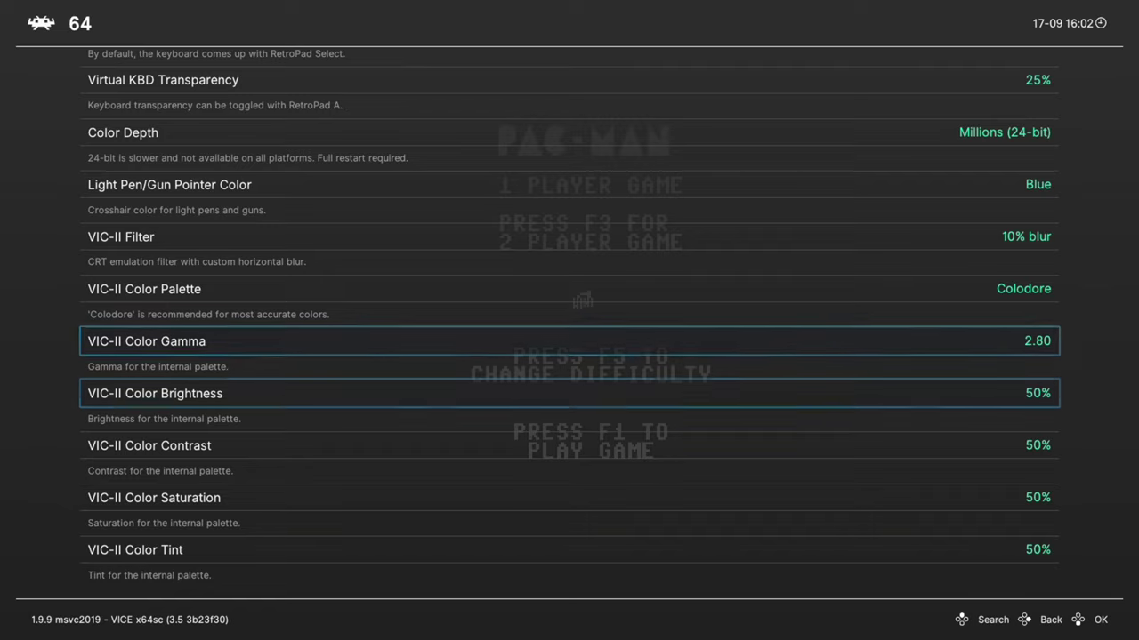
key("Down")
key("Down")
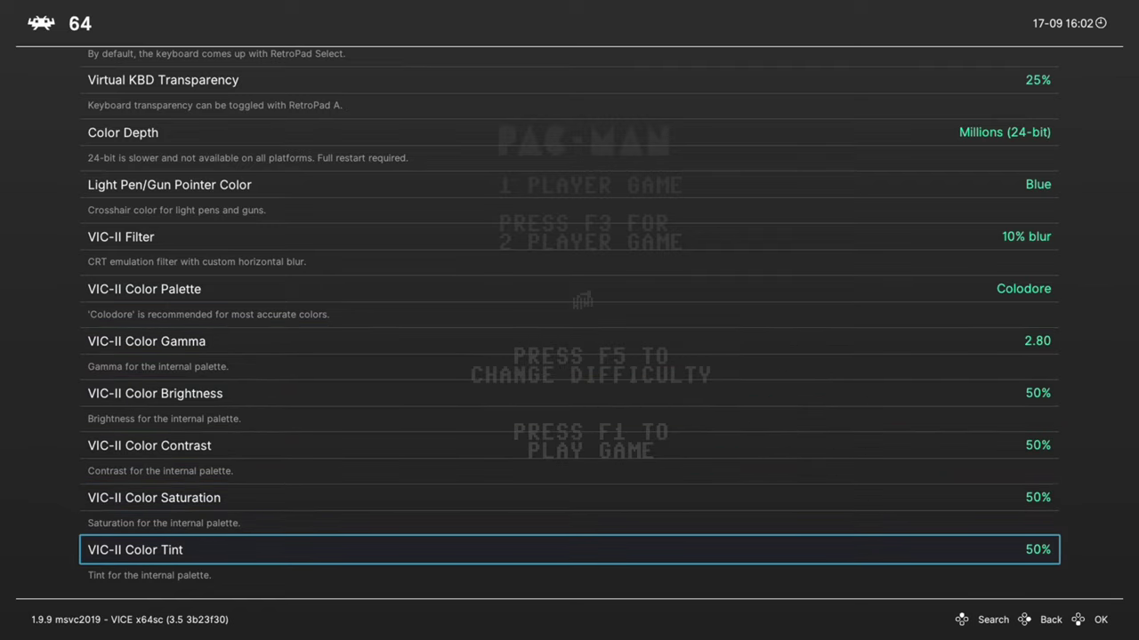
key("Down")
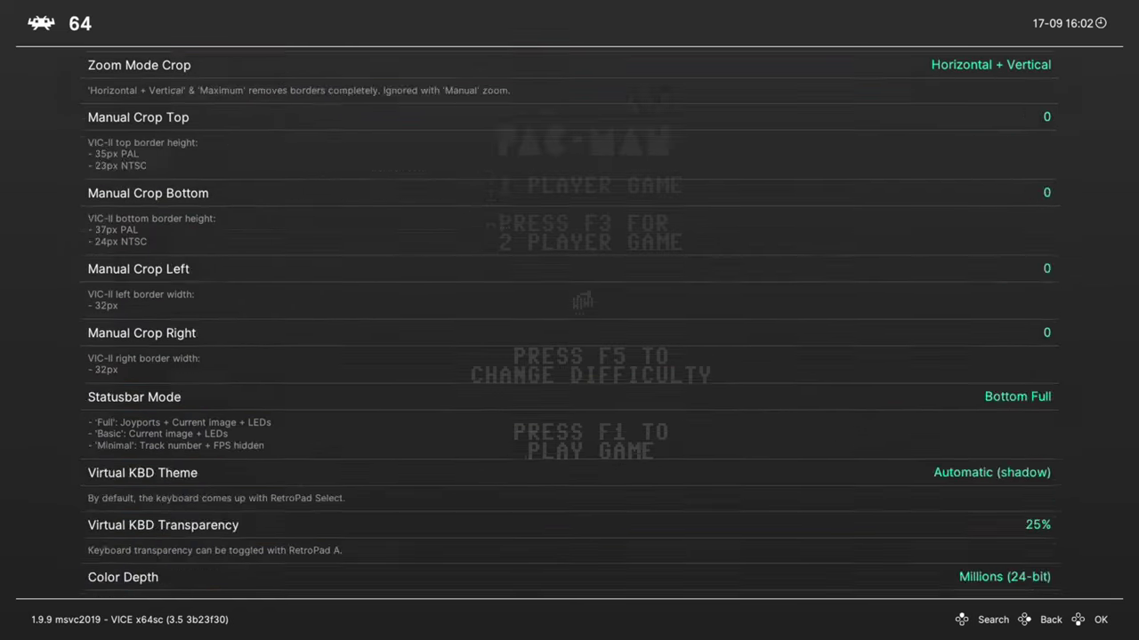
key("Up")
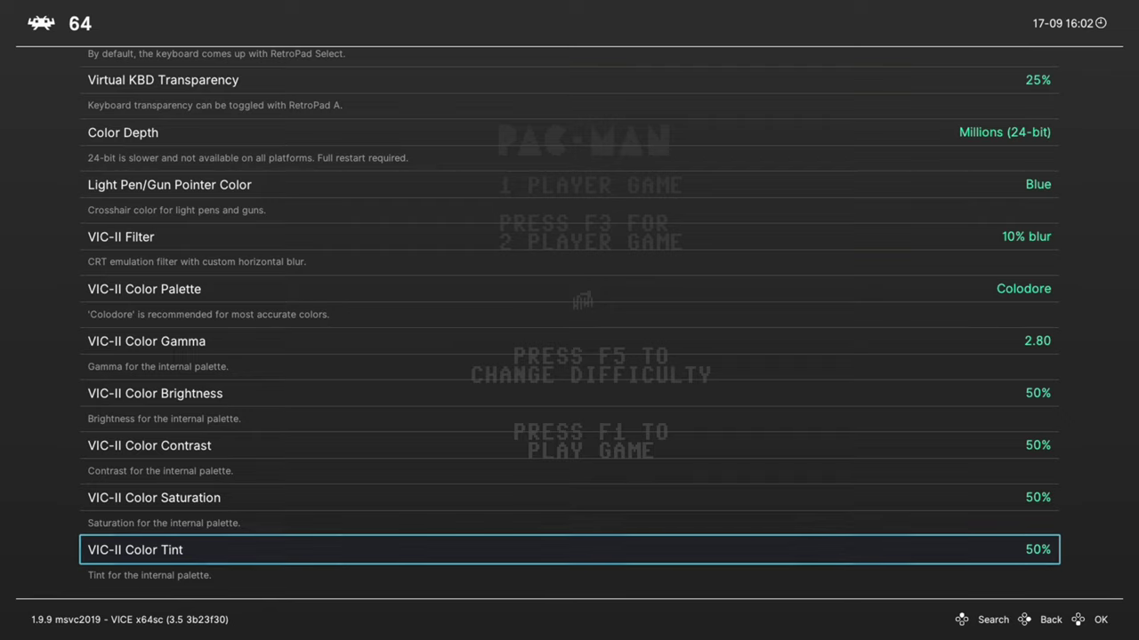
key("BackSpace")
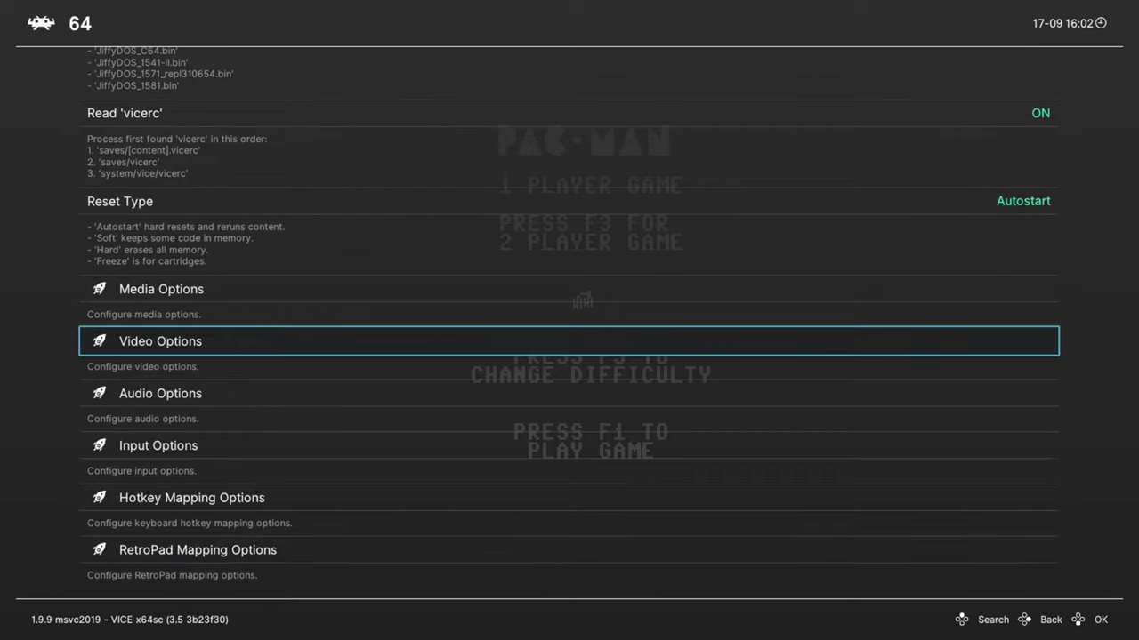
Open the core's audio options and review the VIC-II Audio Leak Emulation levels, keeping OFF
key("Down")
key("Return")
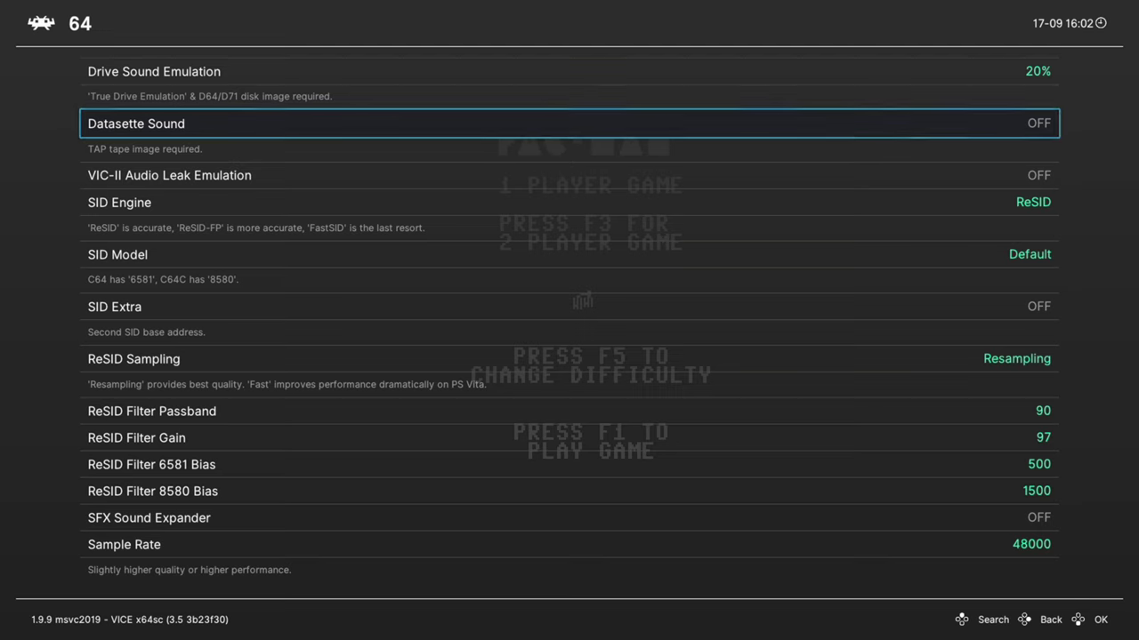
key("Down")
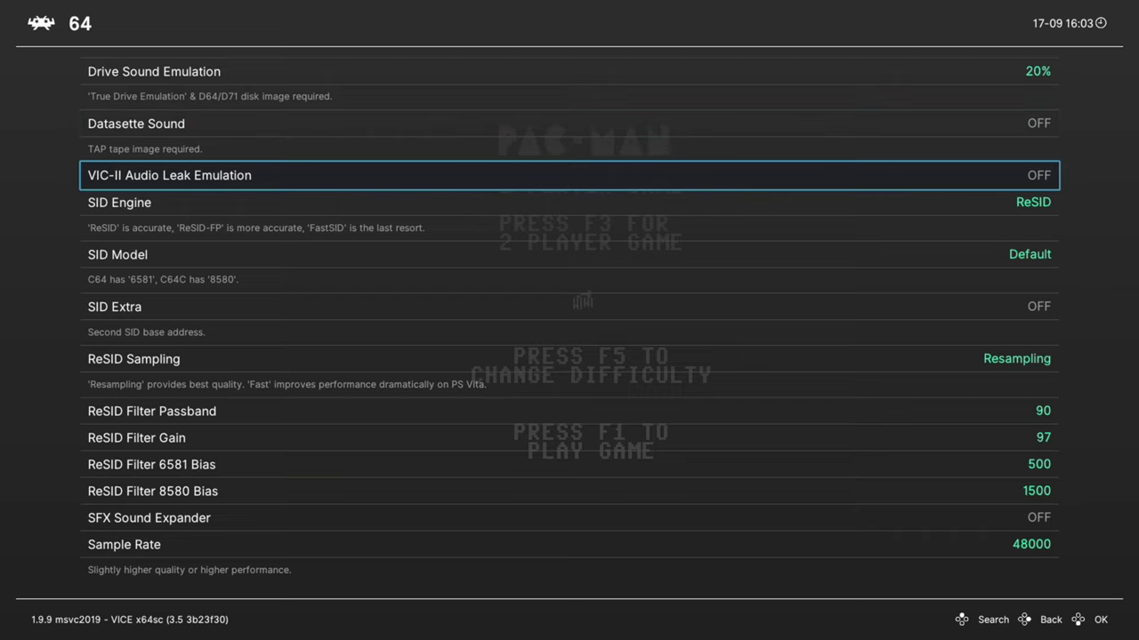
key("Return")
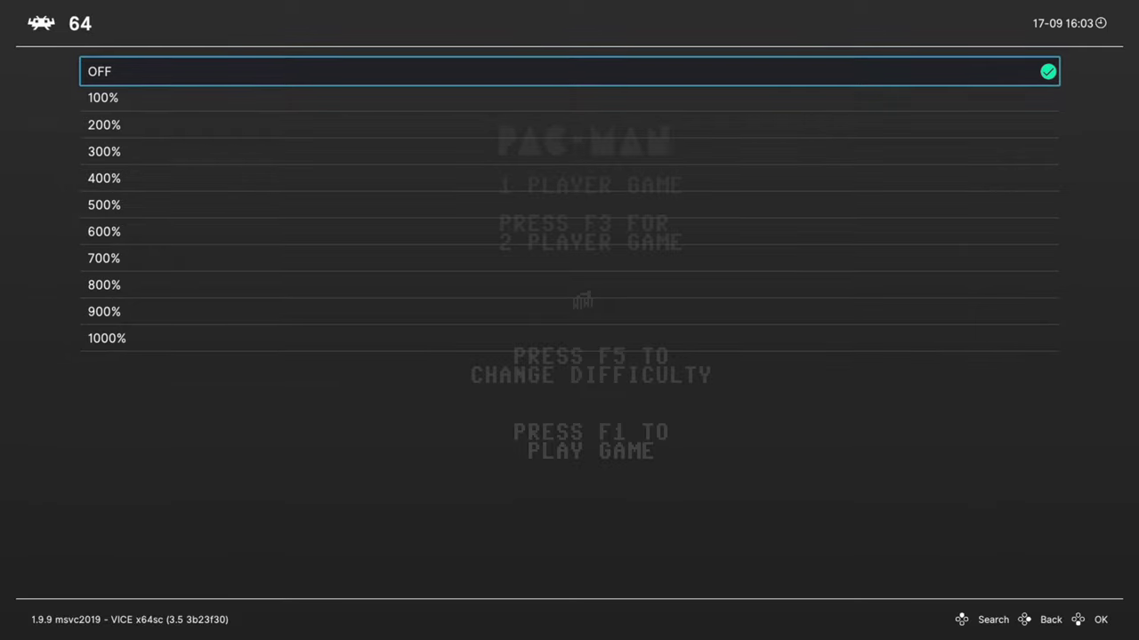
key("Down")
key("Down")
key("Down")
key("Down")
key("Down")
key("Down")
key("Down")
key("Down")
key("Up")
key("Up")
key("Up")
key("Up")
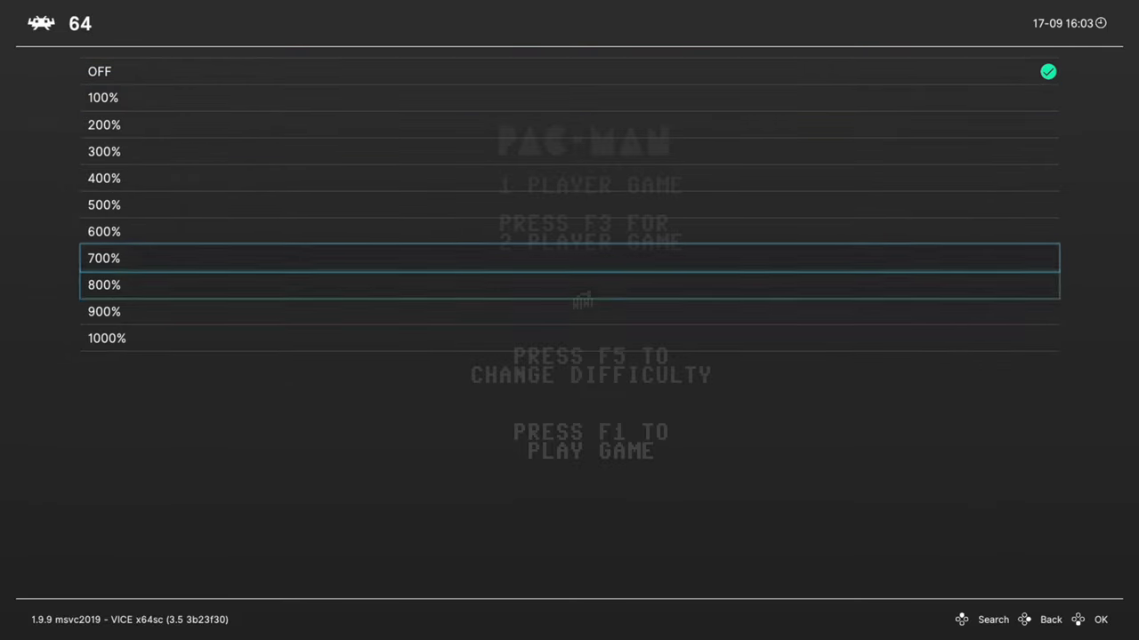
key("Up")
key("Up")
key("Up")
key("BackSpace")
Review the SID Engine and SID Model choices, keeping ReSID and Default
key("Down")
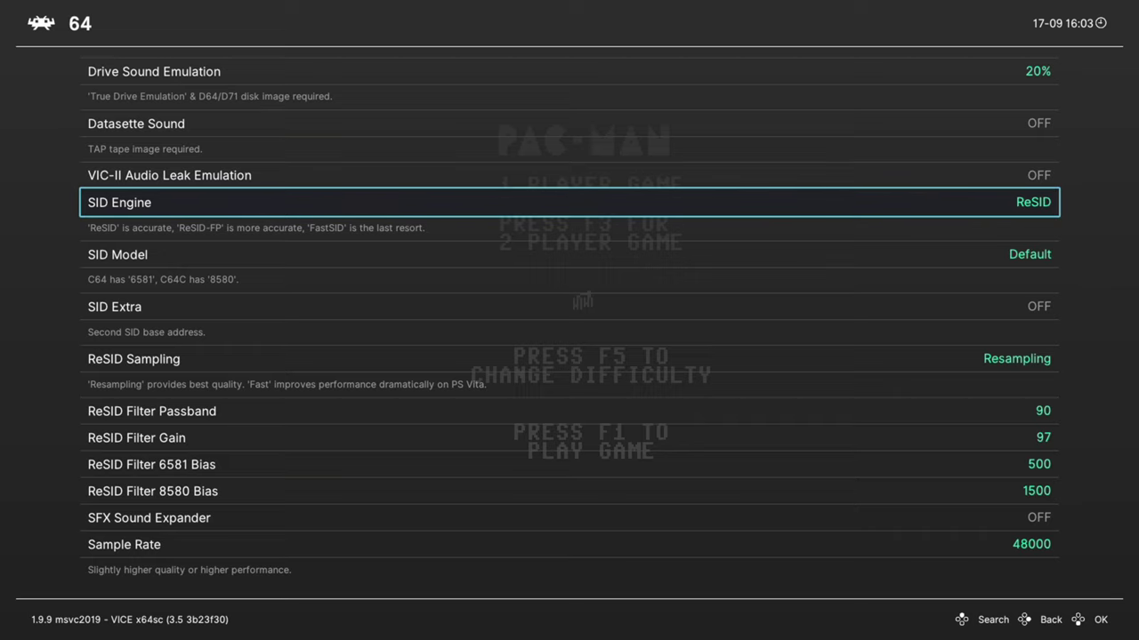
key("Return")
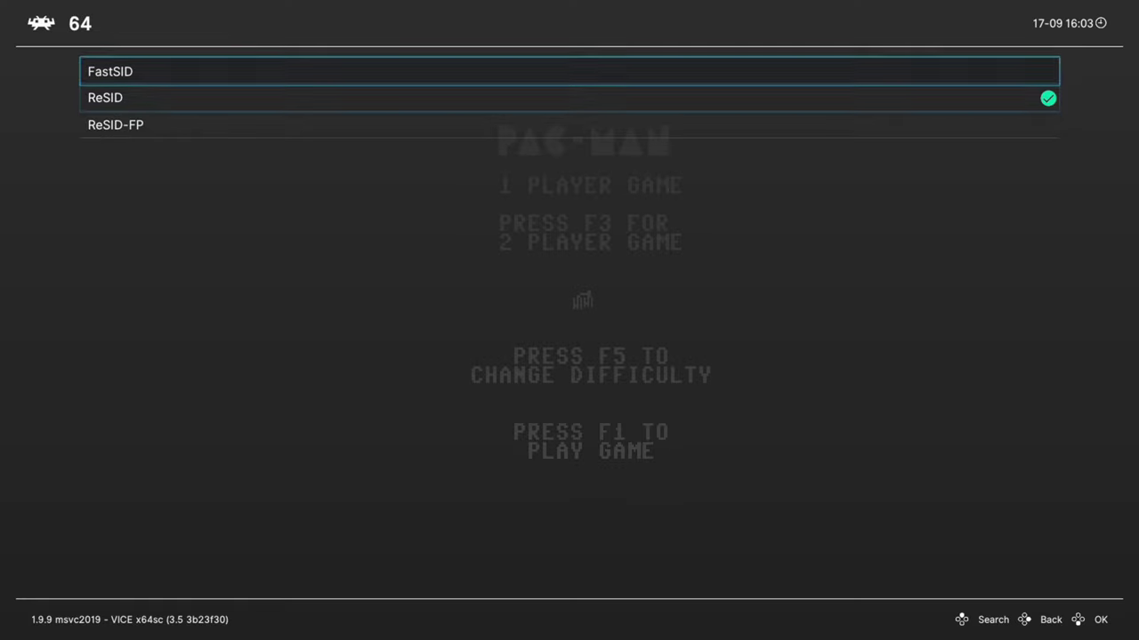
key("Return")
key("Down")
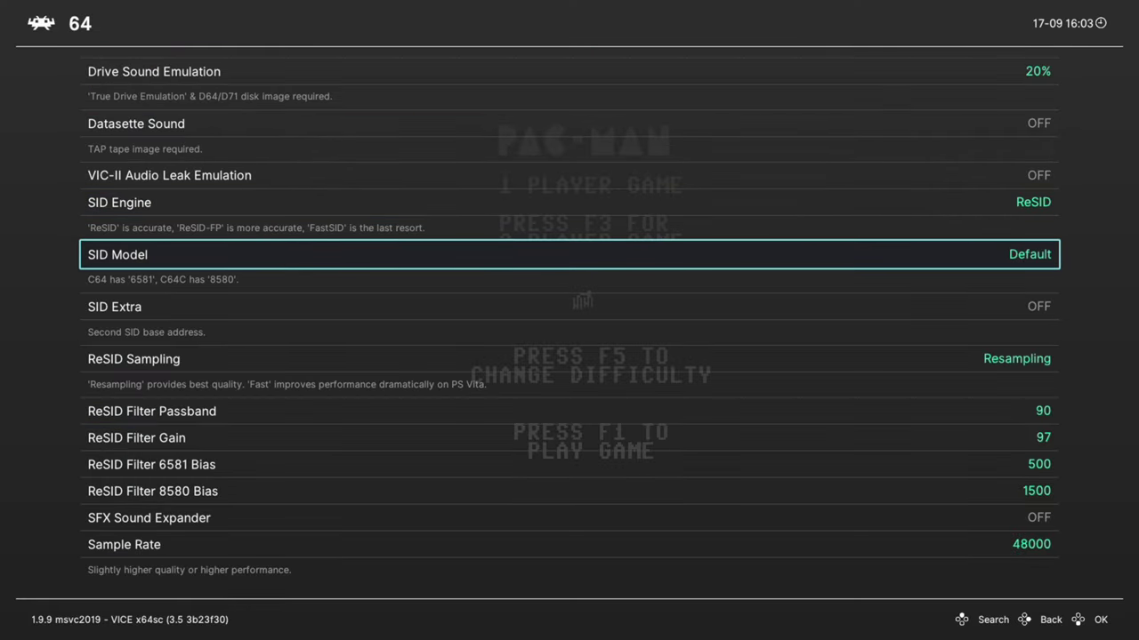
key("Return")
key("Return")
Review the SID Extra addresses and the ReSID Sampling choices, keeping OFF and Resampling
key("Down")
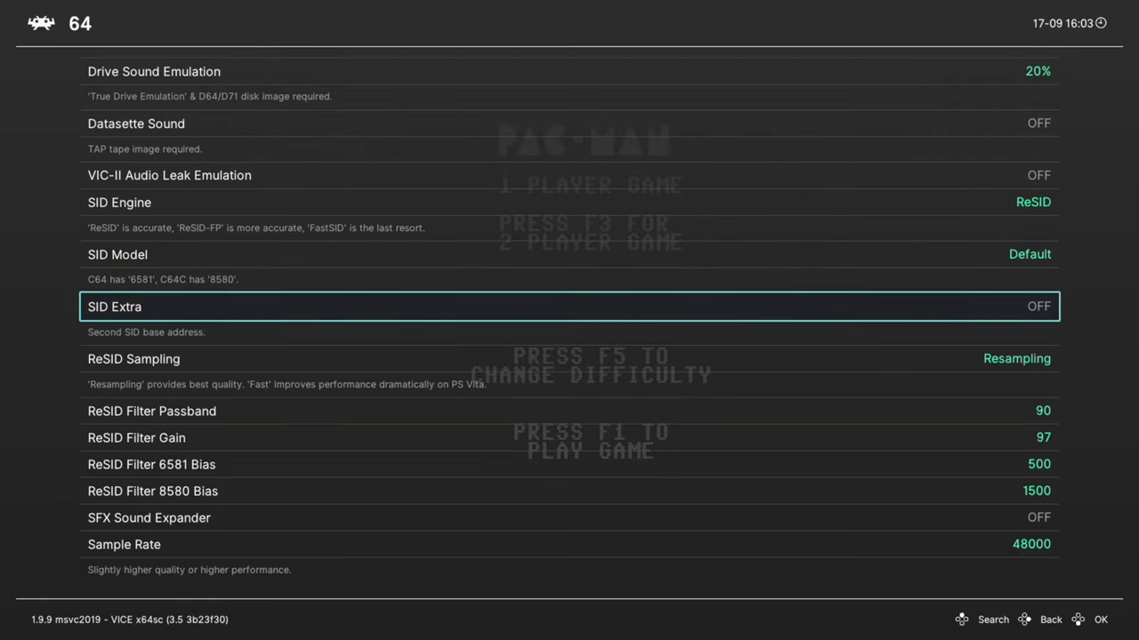
key("Return")
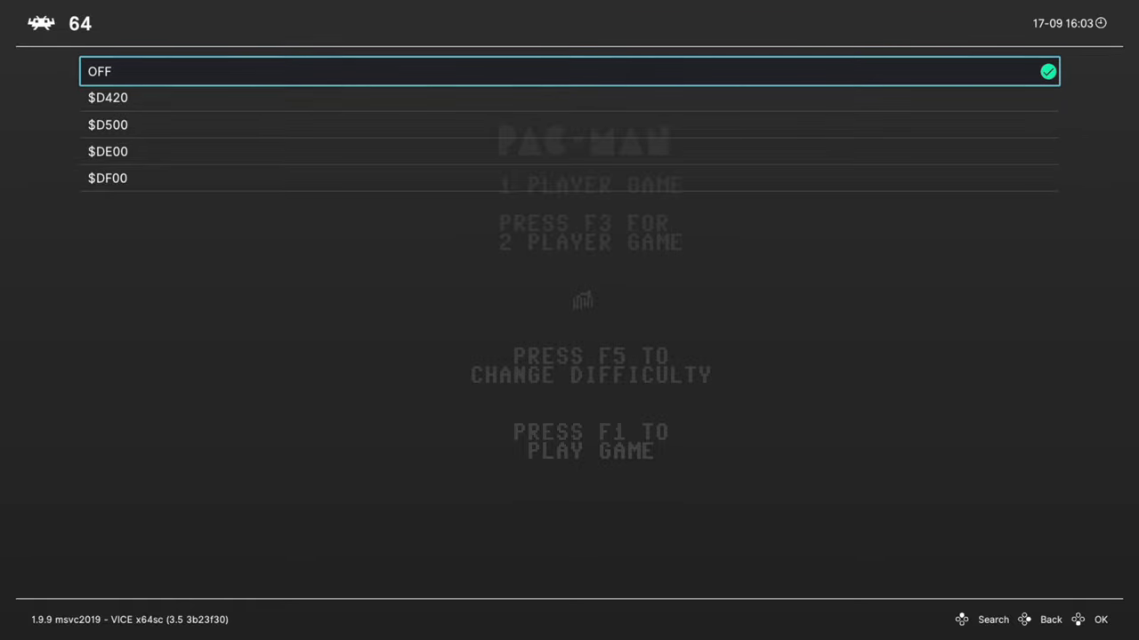
key("Return")
key("Down")
key("Return")
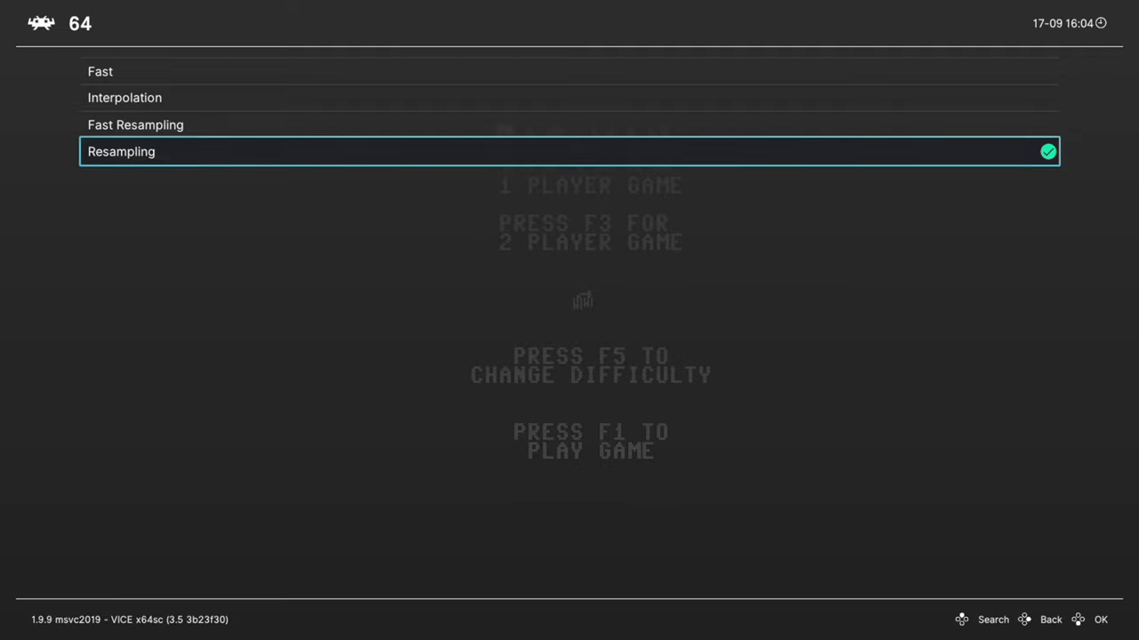
key("Up")
key("Up")
key("BackSpace")
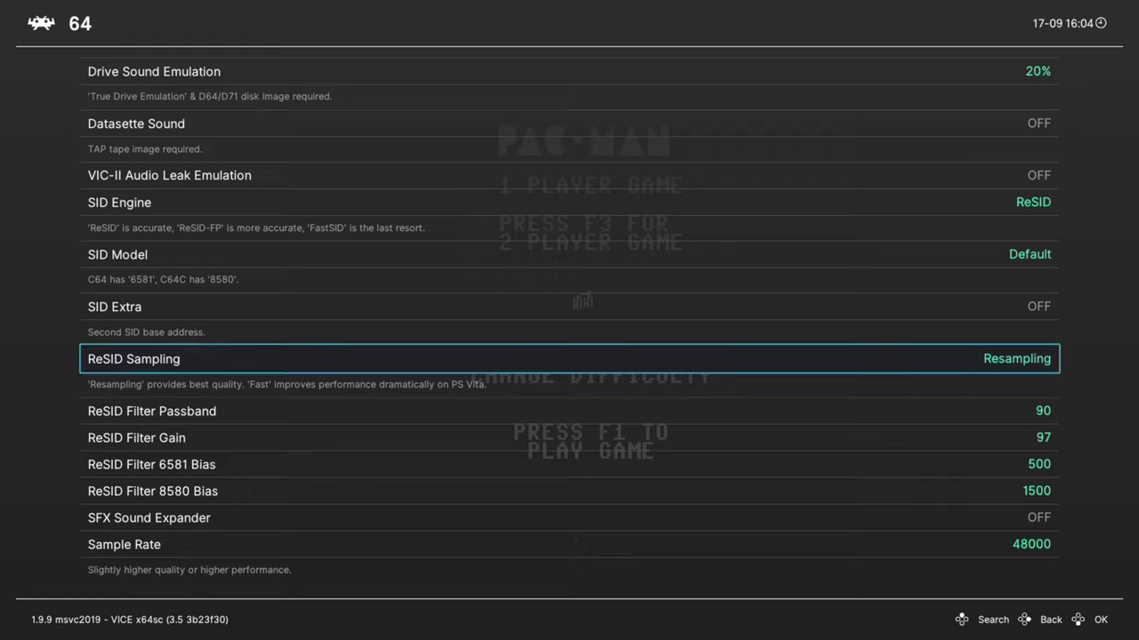
Review the ReSID filter settings and the SFX Sound Expander choices, keeping the expander OFF
key("Down")
key("Down")
key("Down")
key("Down")
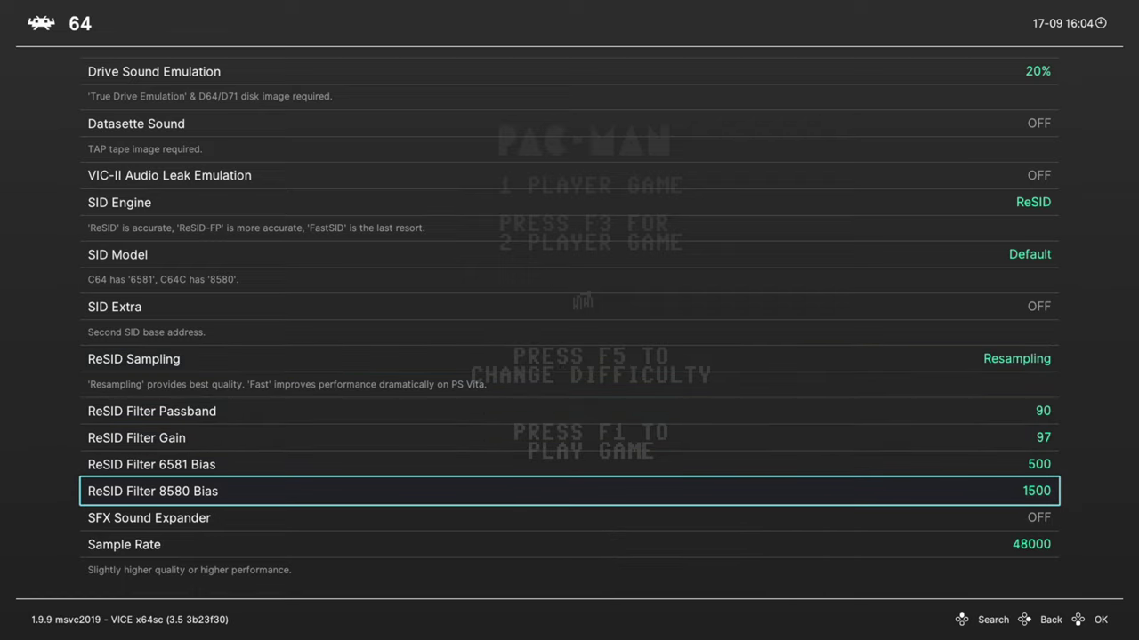
key("Down")
key("Return")
key("BackSpace")
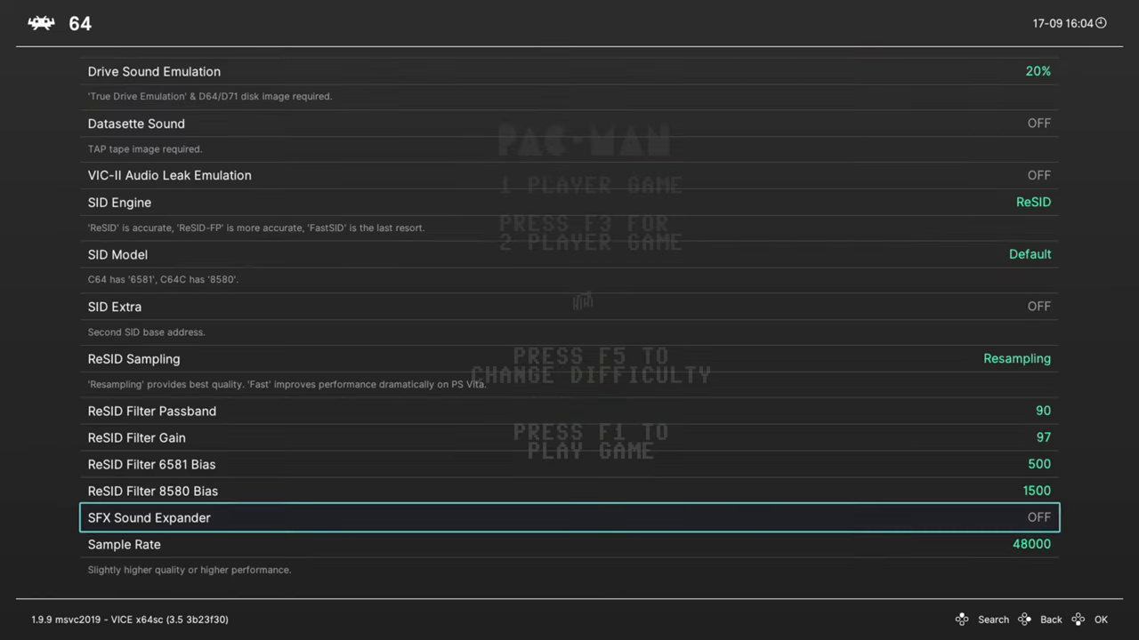
Choose 96000 as the core's audio Sample Rate and leave the audio options
key("Down")
key("Return")
key("Down")
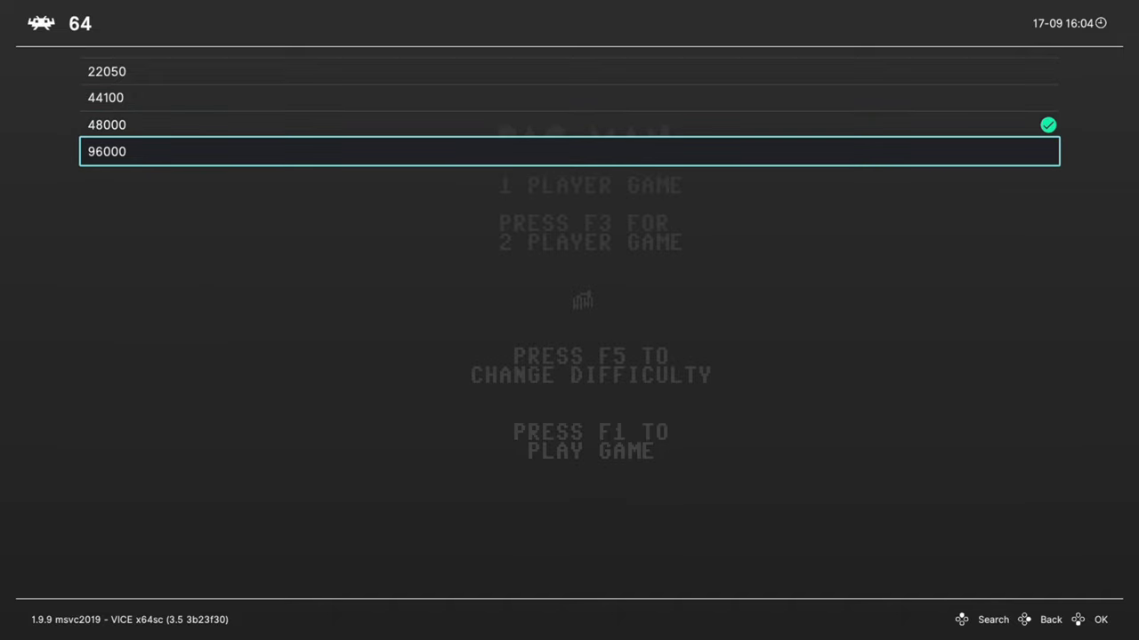
key("Return")
key("BackSpace")
Open the core's input options and review the Analog Stick Mouse choices, keeping Left Analog
key("Down")
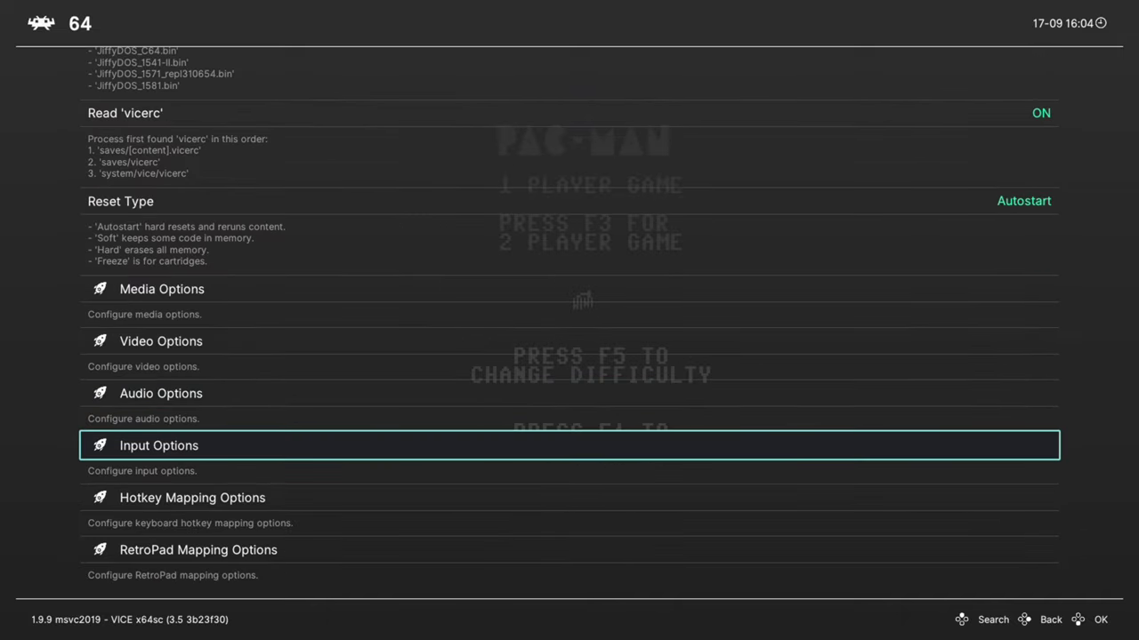
key("Return")
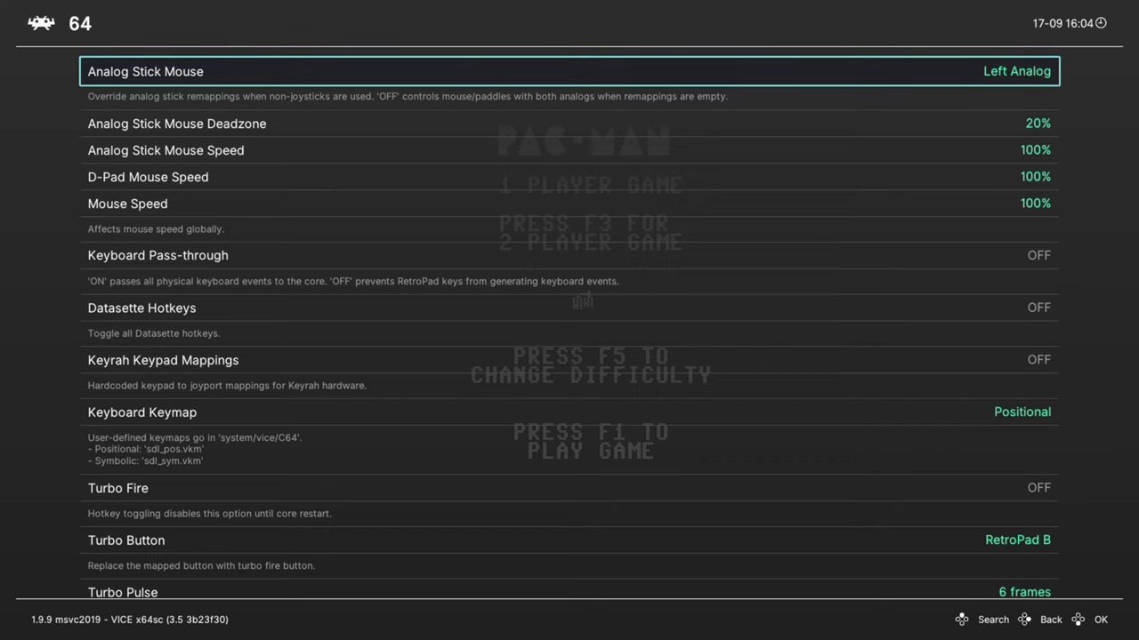
key("Return")
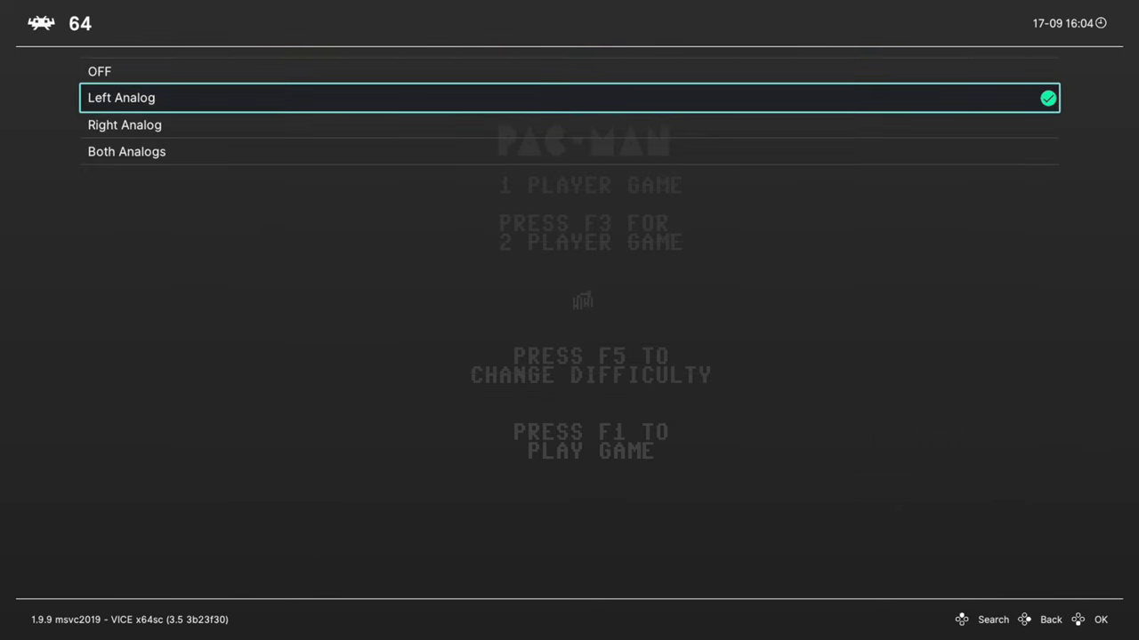
key("Return")
key("Down")
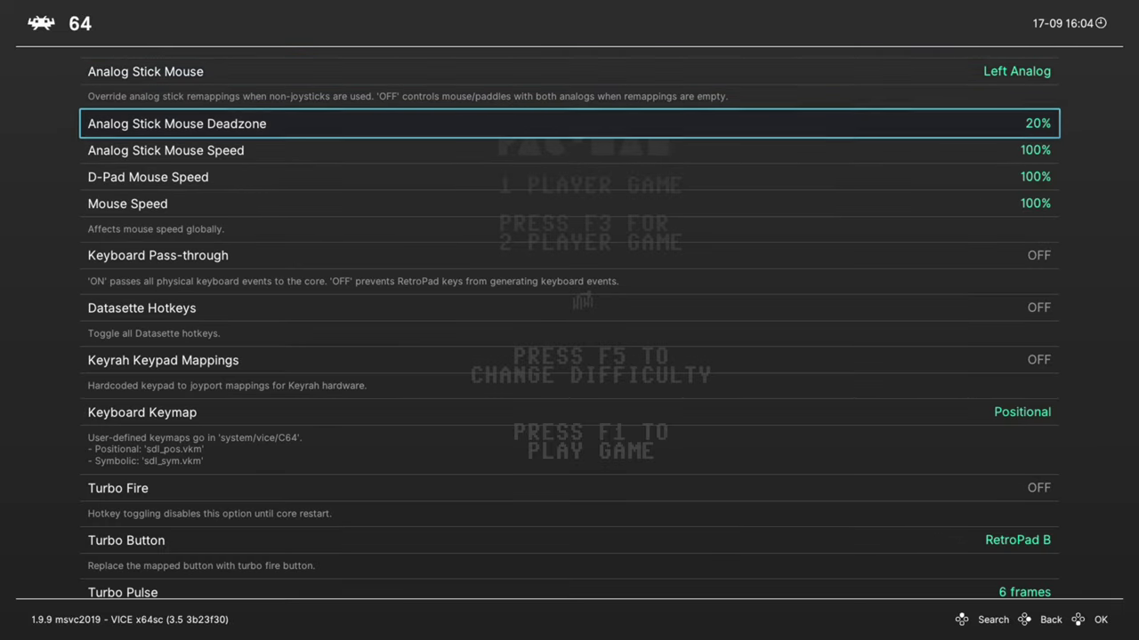
Examine the mouse speed, Keyboard Pass-through, Datasette Hotkeys, Keyrah and Keyboard Keymap settings in the input options
key("Down")
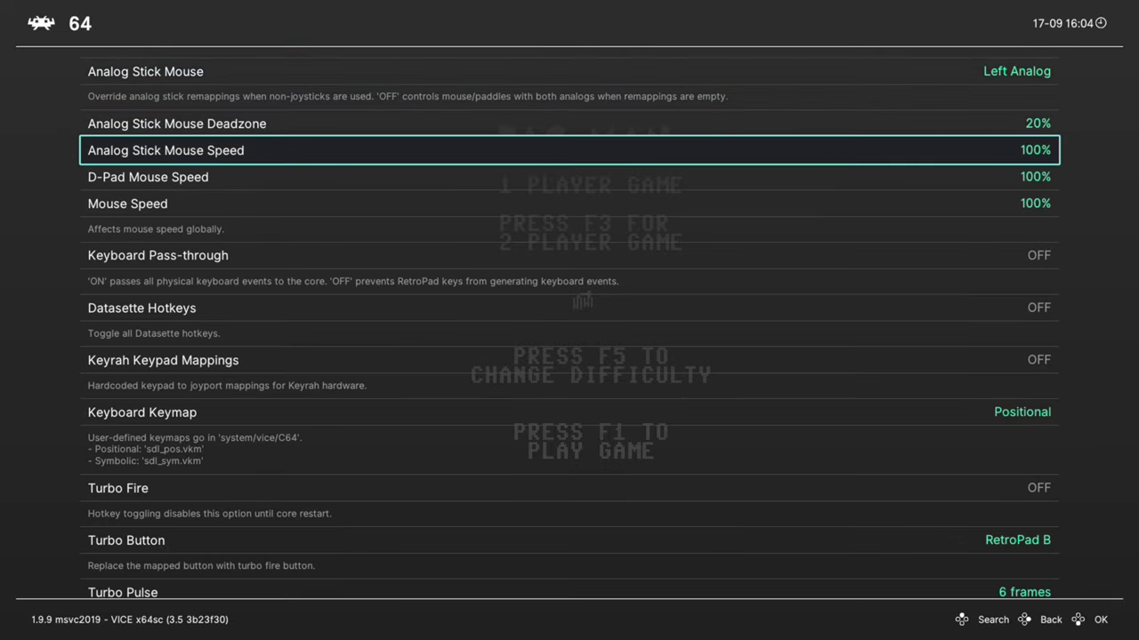
key("Down")
key("Down")
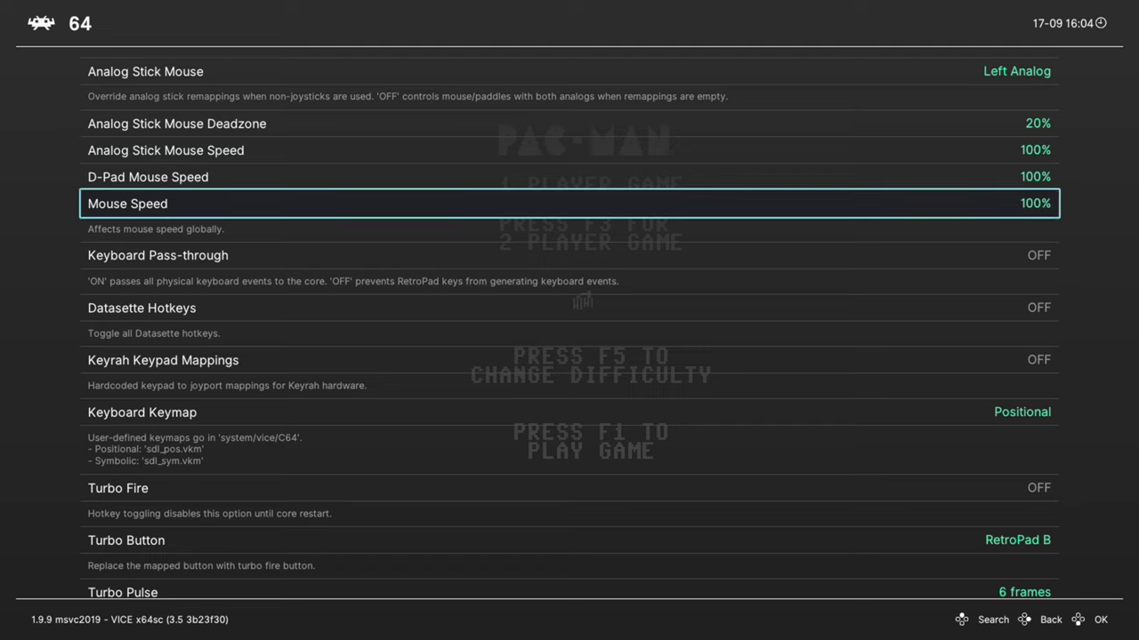
key("Down")
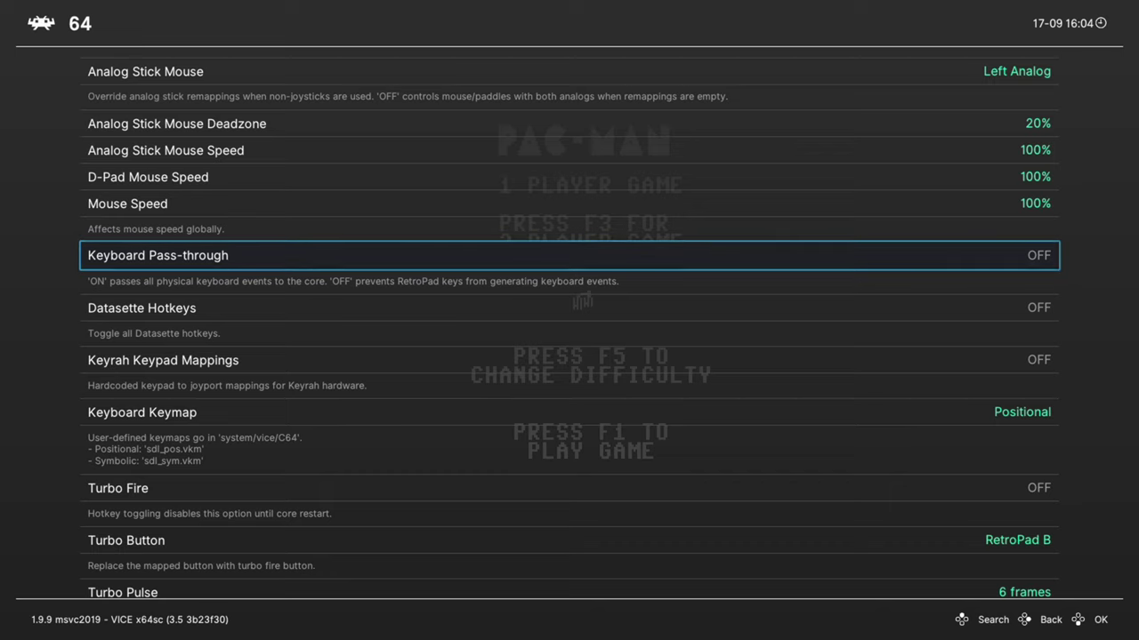
key("Down")
key("Down")
key("Down")
key("Down")
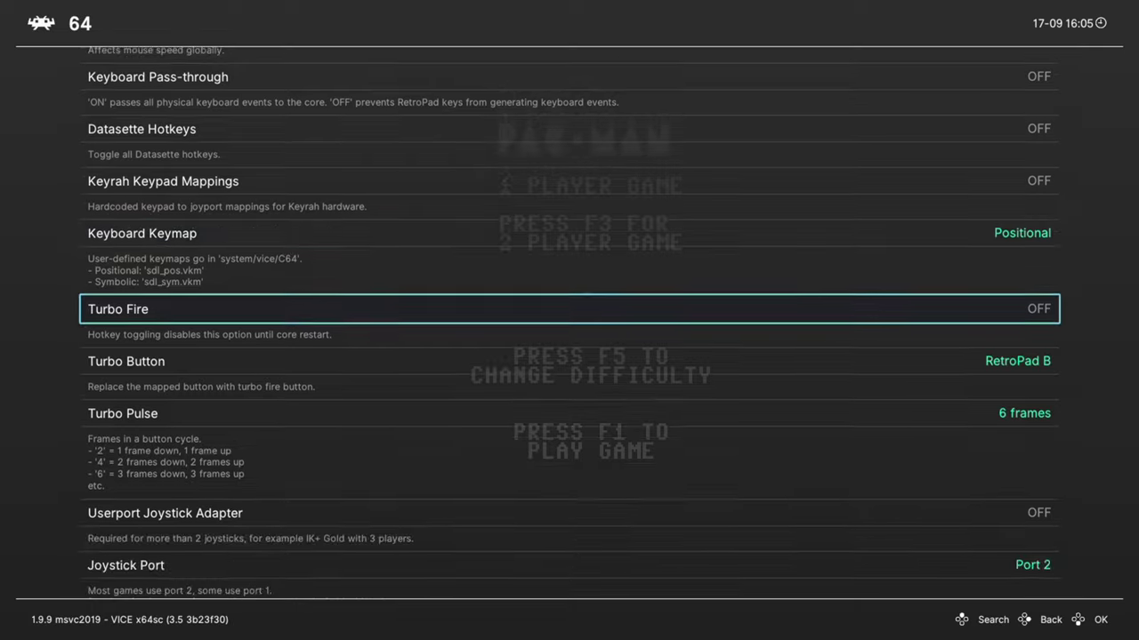
Switch Turbo Fire on and back off, and review the Turbo Button choices, keeping RetroPad B
key("Return")
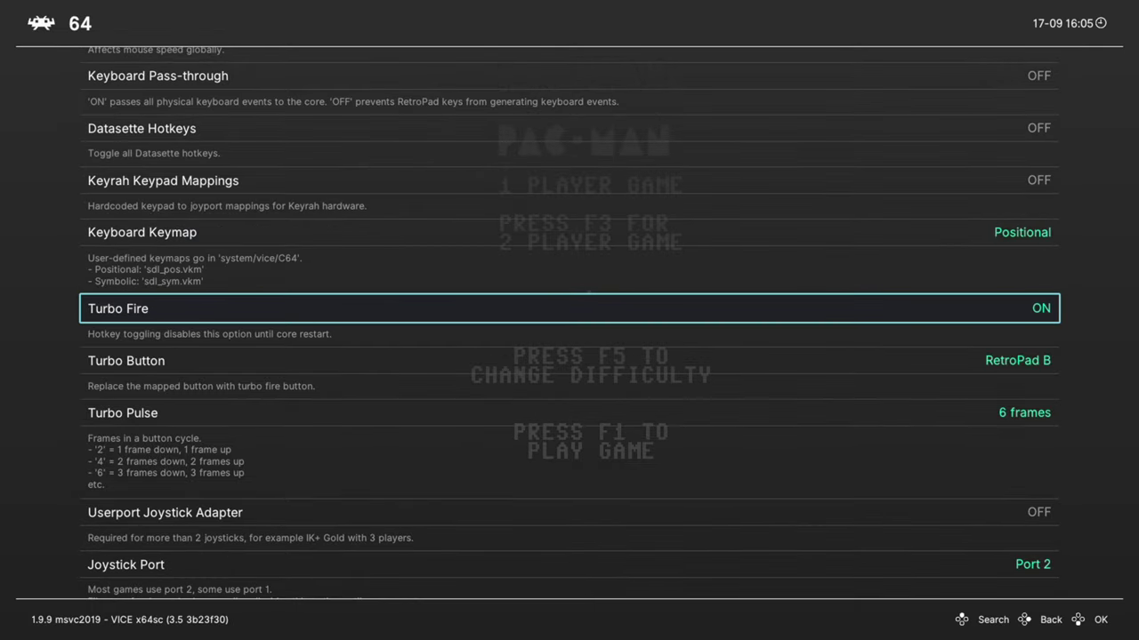
key("Return")
key("Down")
key("Return")
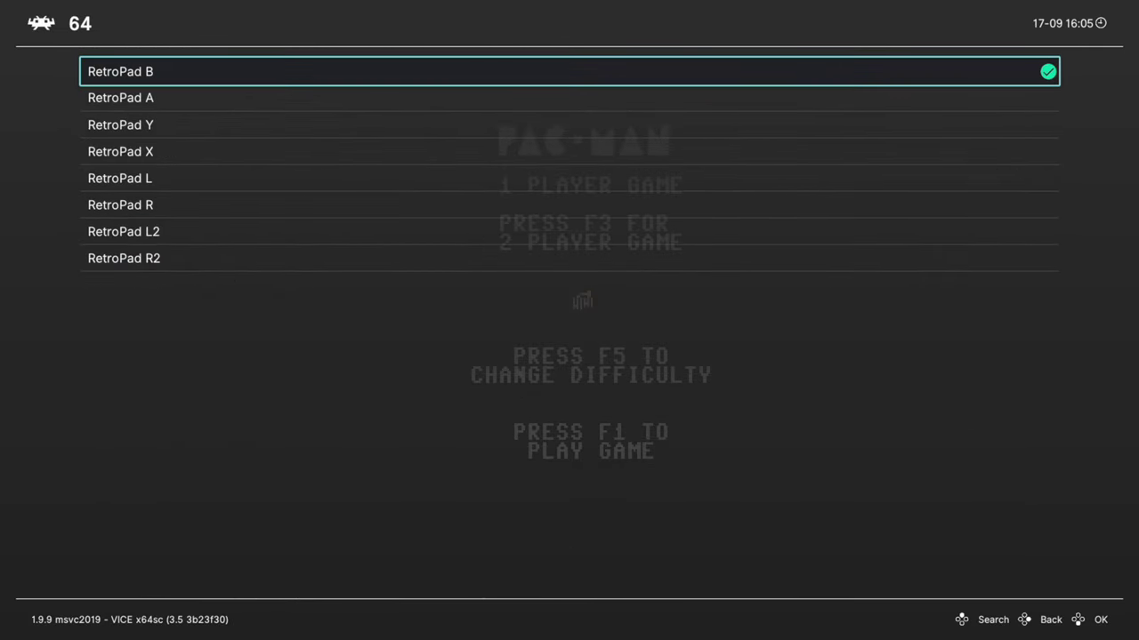
key("Return")
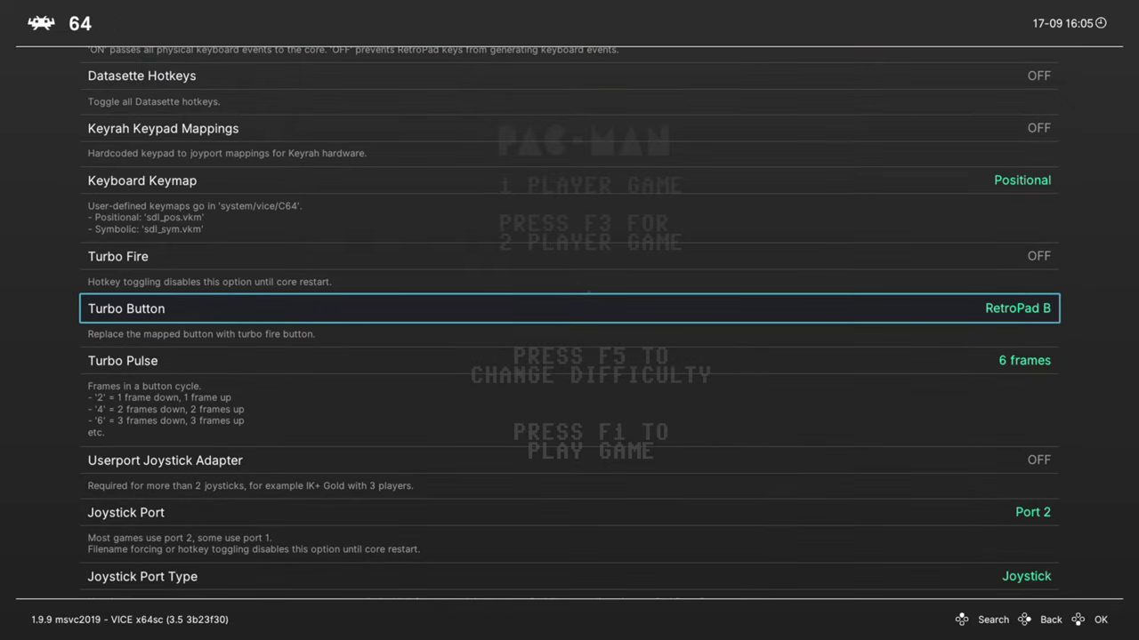
Review the Turbo Pulse setting and the Userport Joystick Adapter choices, keeping the adapter OFF
key("Down")
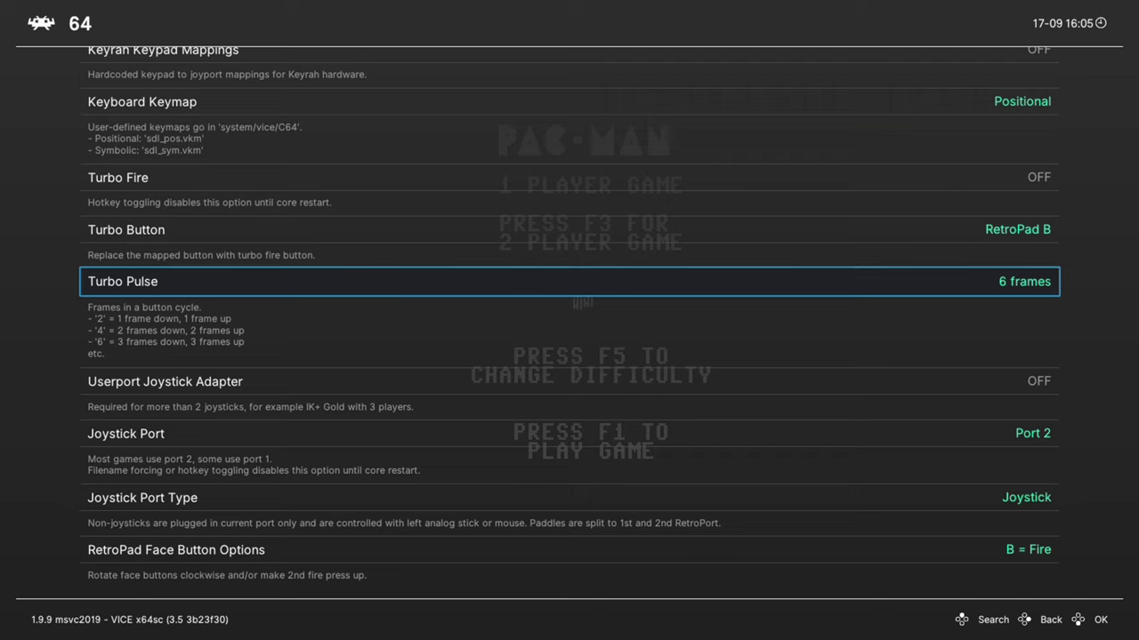
key("Down")
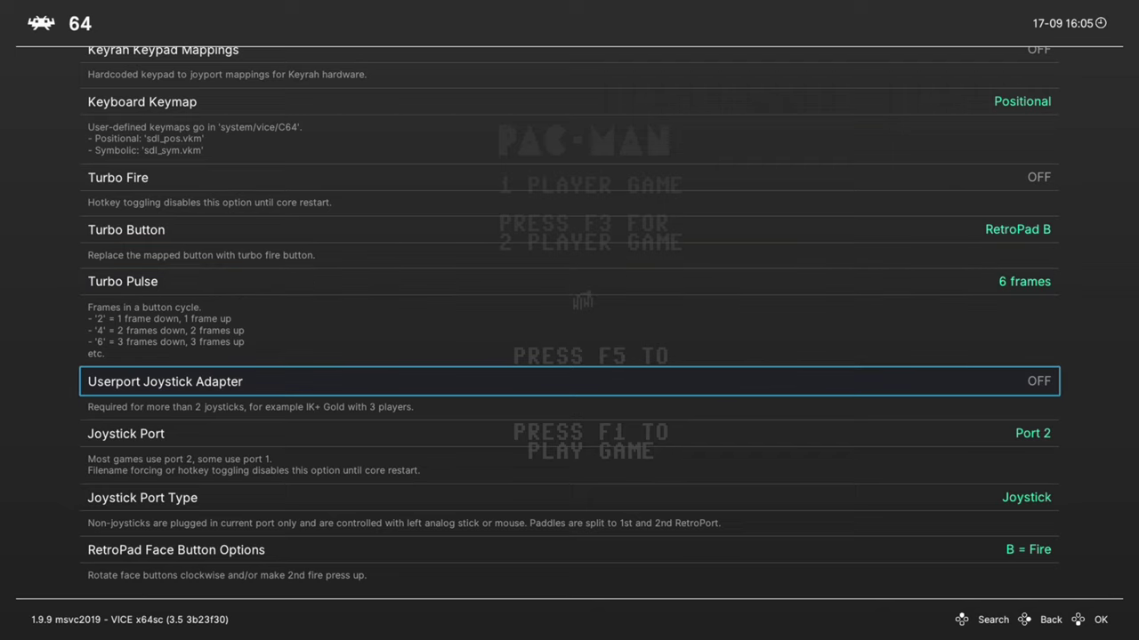
key("Return")
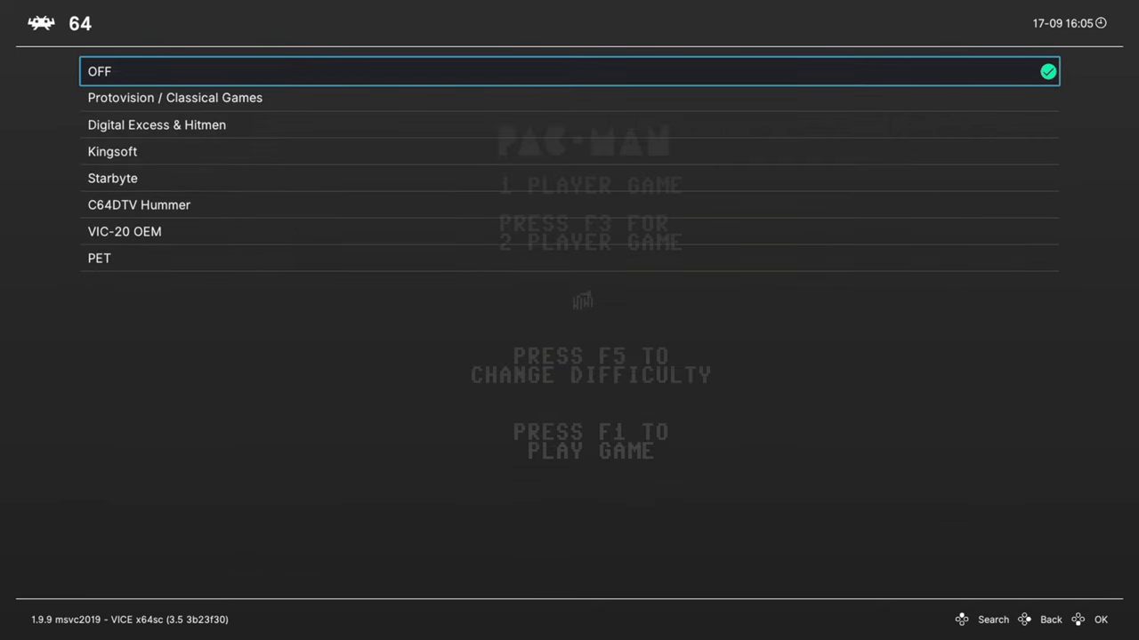
key("Return")
Review the Joystick Port, Joystick Port Type and RetroPad Face Button Options, keeping B = Fire, and leave the input options
key("Down")
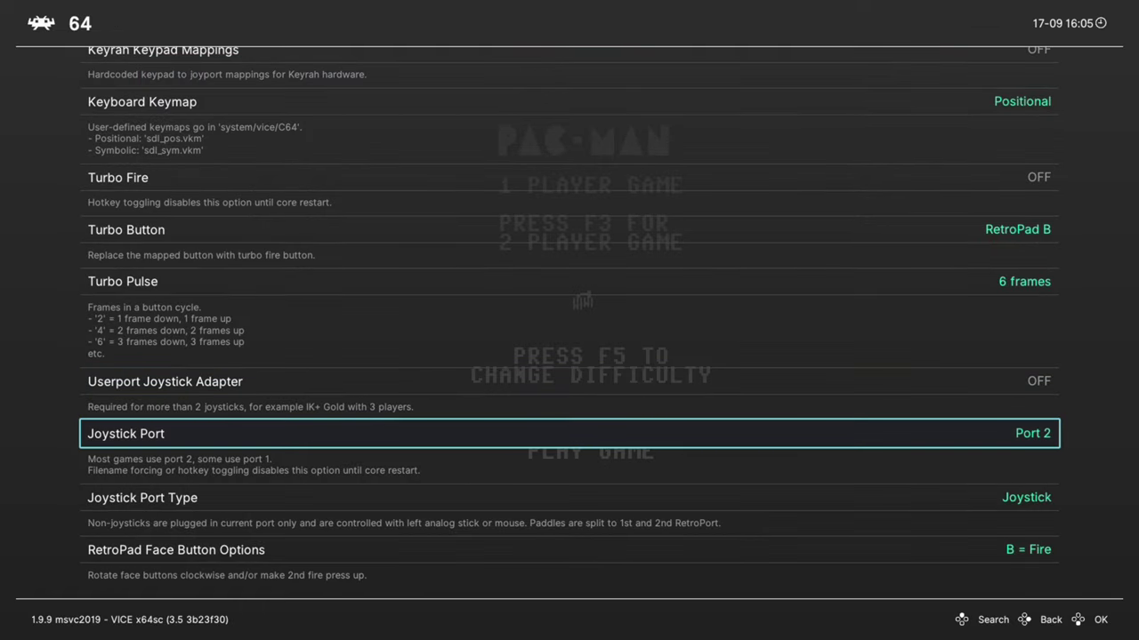
key("Down")
key("Down")
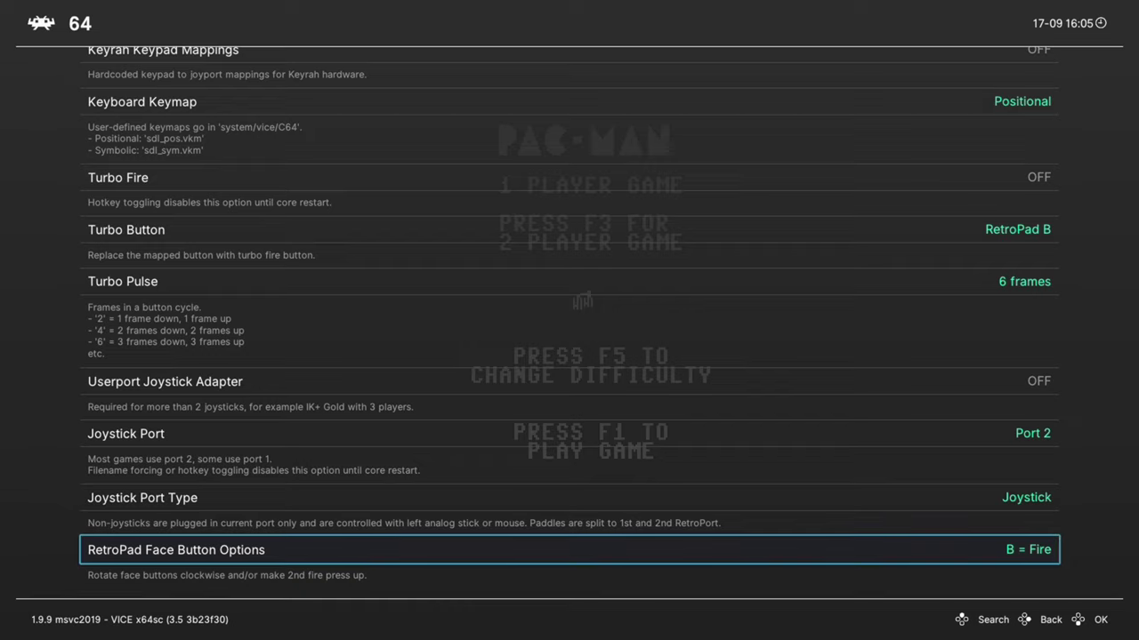
key("Return")
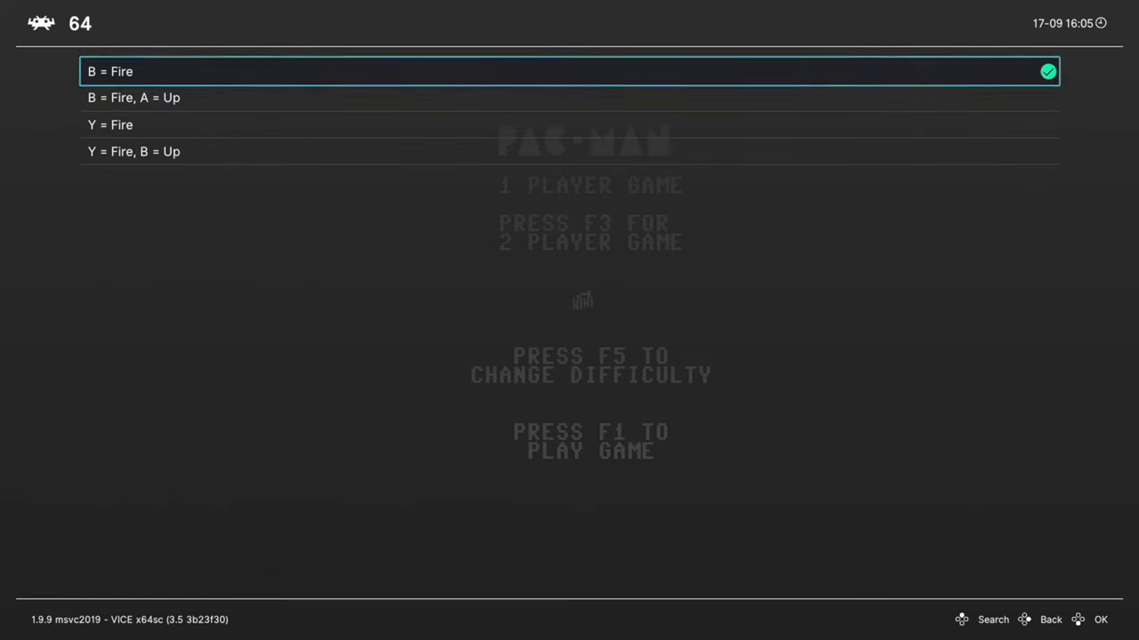
key("BackSpace")
key("BackSpace")
Open the hotkey mapping options and examine the keyboard assignments from Toggle Virtual Keyboard to Datasette Reset
key("Down")
key("Return")
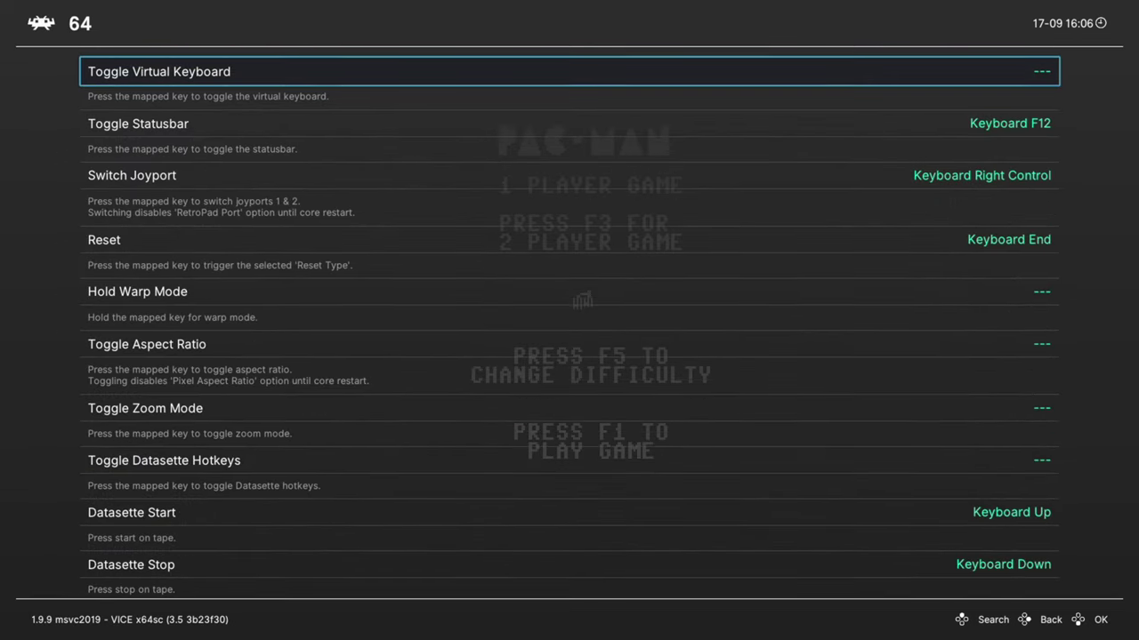
key("Down")
key("Down")
key("Down")
key("Down")
key("Down")
key("Down")
key("Down")
key("Up")
key("Up")
key("Up")
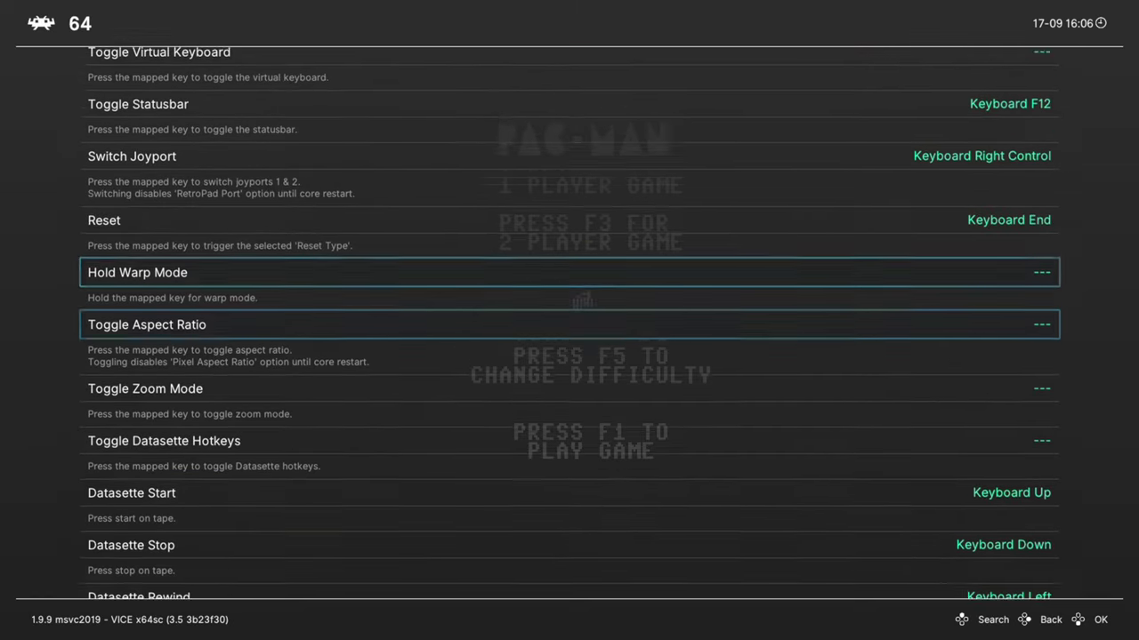
key("Down")
key("Down")
key("Down")
key("Down")
key("Down")
key("Down")
key("Down")
key("Down")
key("Down")
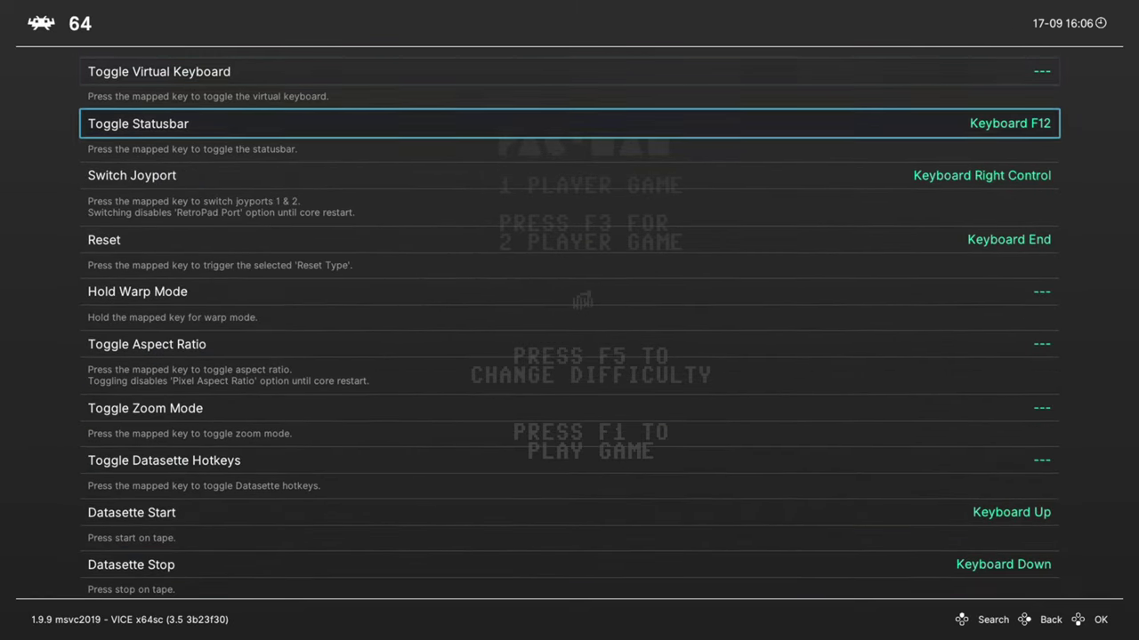
key("Down")
key("Down")
key("Down")
key("Down")
key("Down")
key("Down")
key("Down")
key("Down")
key("Down")
key("Down")
key("Down")
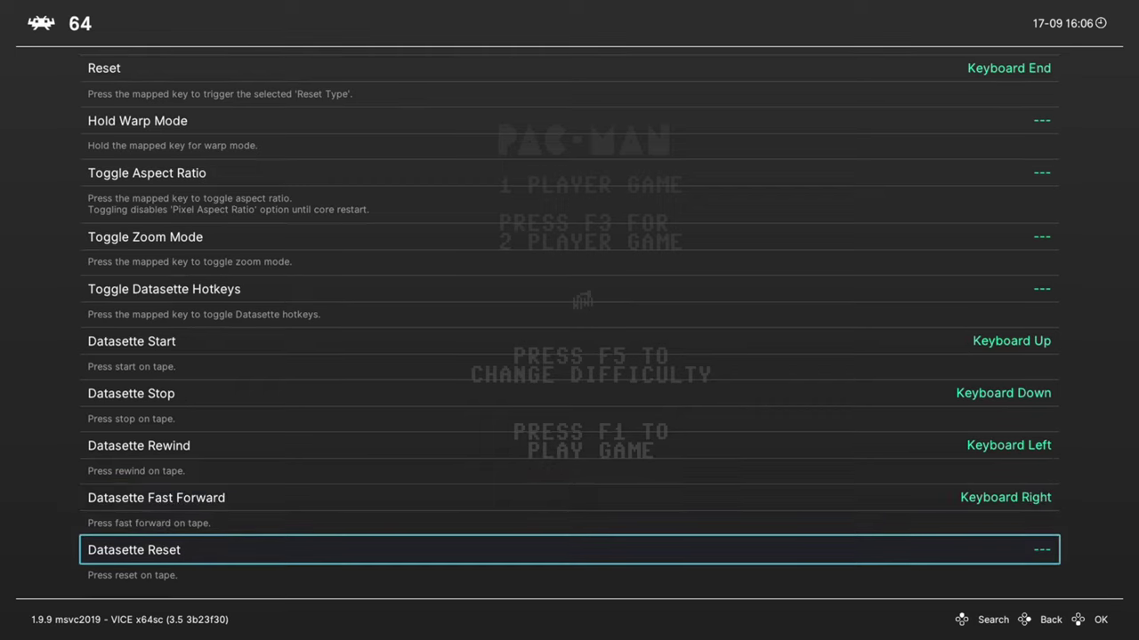
key("Down")
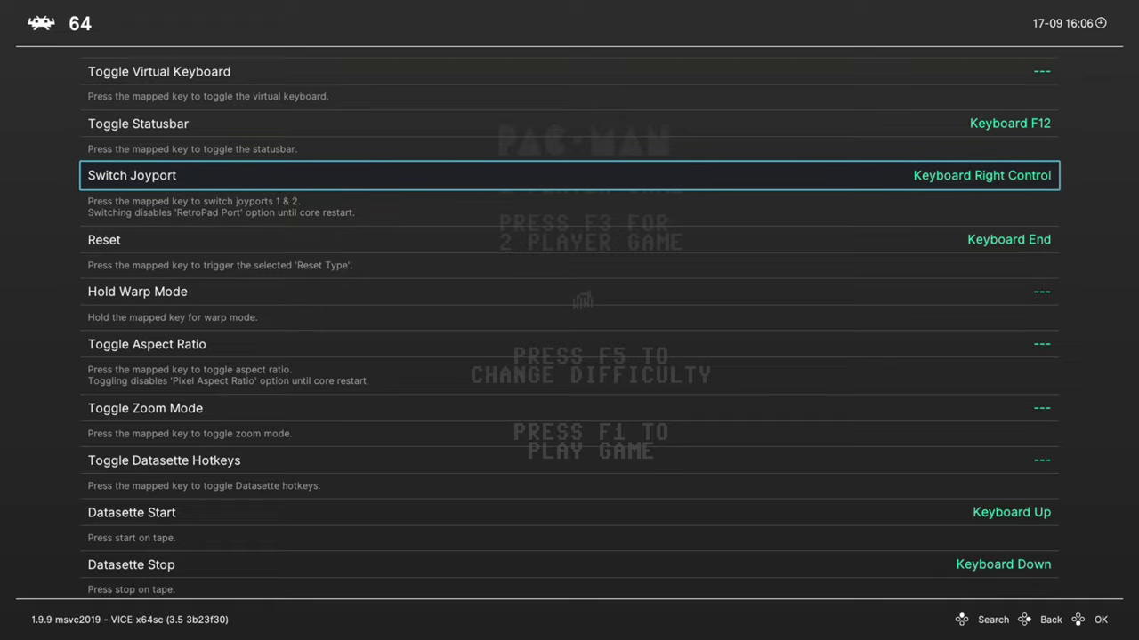
key("Down")
key("Down")
key("Down")
key("Up")
key("Up")
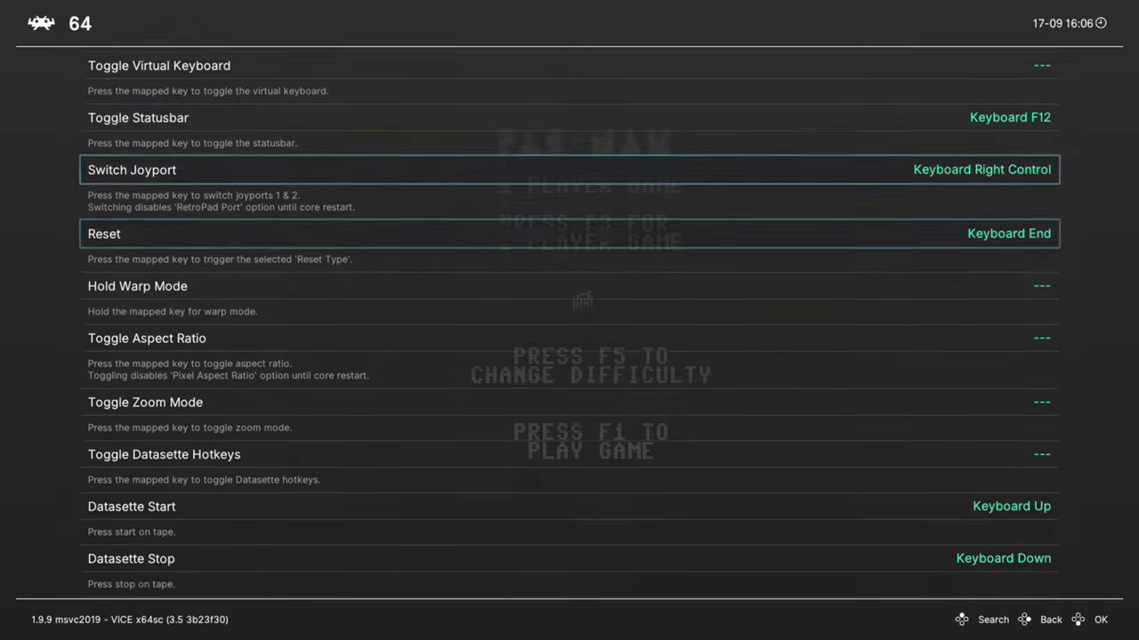
key("Down")
key("Down")
key("BackSpace")
Open the RetroPad mapping options and examine the assignments for the face buttons, shoulder buttons and both analog sticks
key("Down")
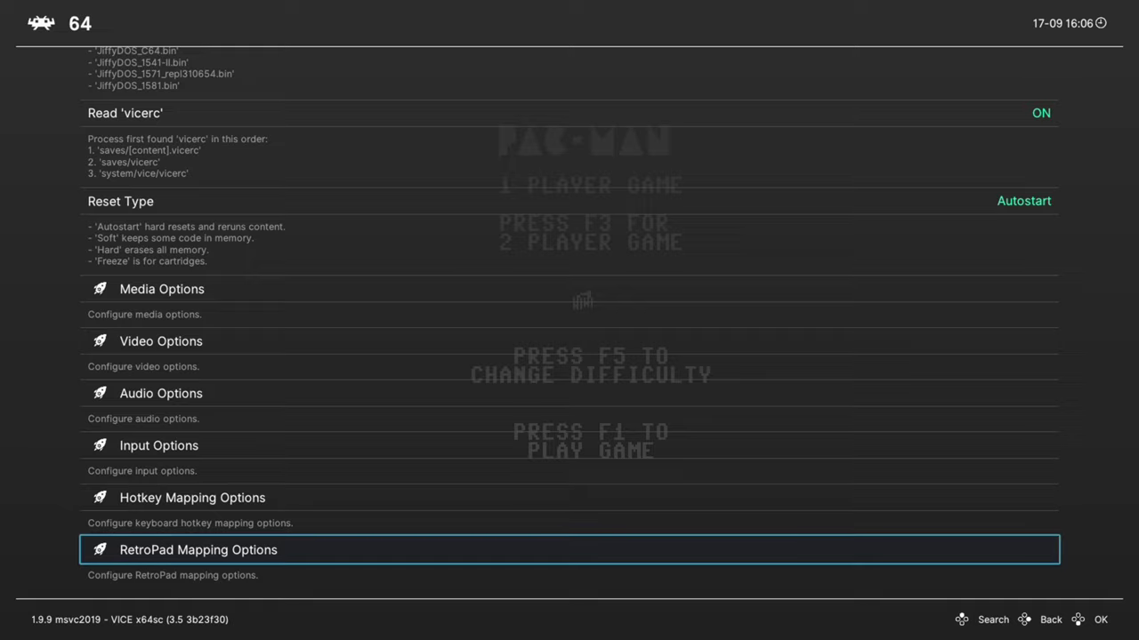
key("Return")
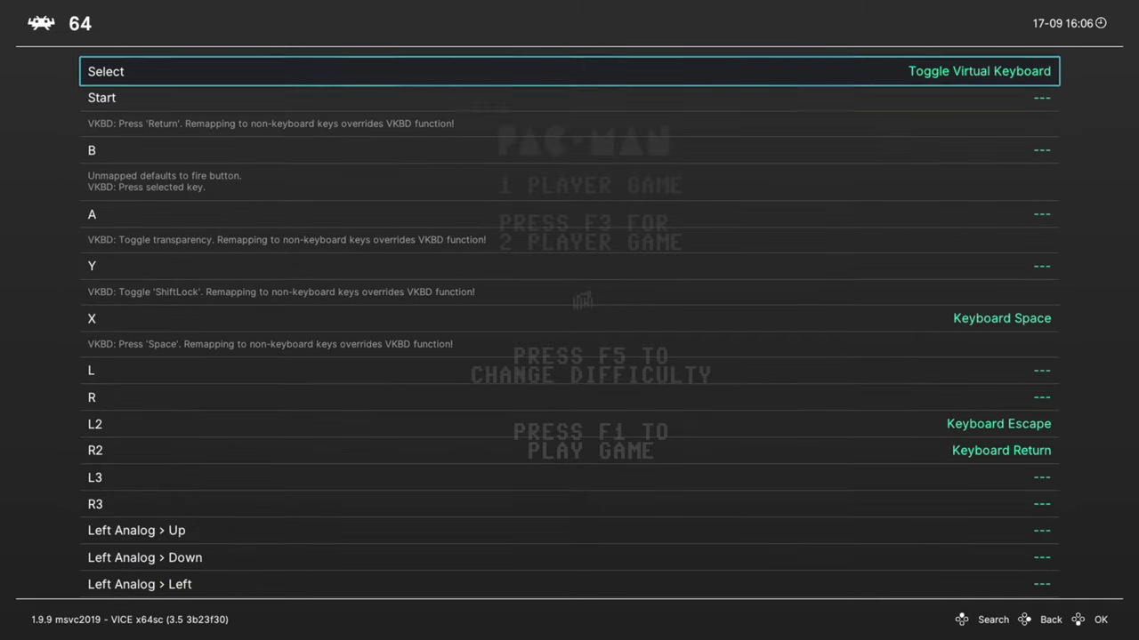
key("Down")
key("Down")
key("Down")
key("Down")
key("Down")
key("Down")
key("Down")
key("Down")
key("Down")
key("Down")
key("Down")
key("Down")
key("Down")
key("Down")
key("Down")
key("Up")
key("Up")
key("Up")
key("Up")
key("Up")
key("Up")
key("Up")
key("Up")
key("Up")
key("Up")
key("Down")
key("Down")
key("Down")
key("Down")
key("Down")
key("Down")
key("Down")
key("Down")
key("Down")
key("Down")
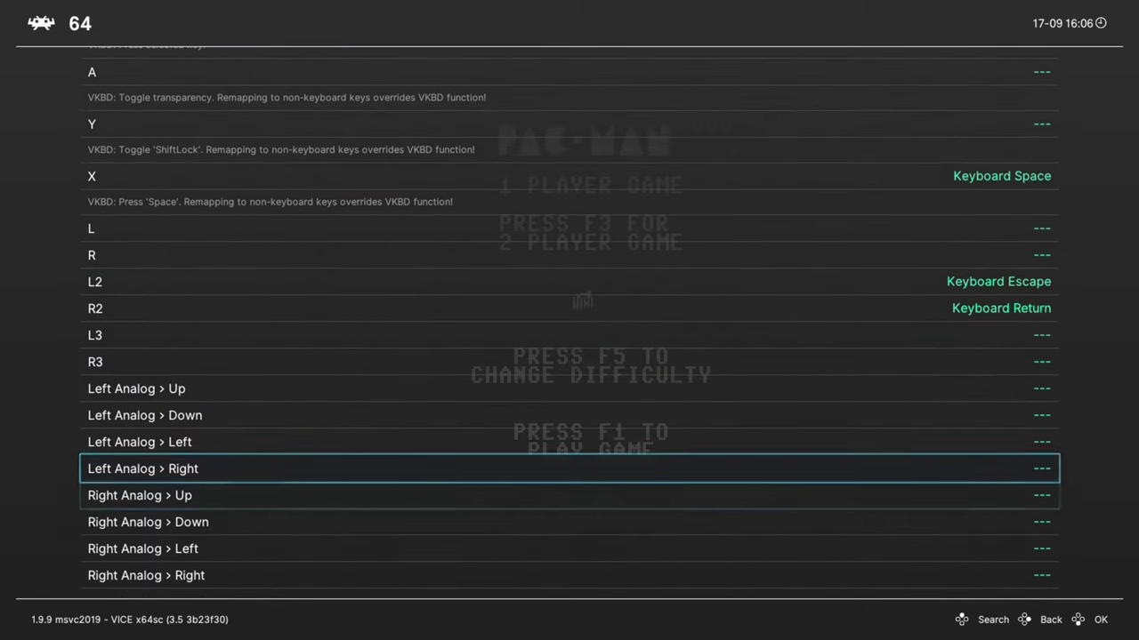
key("Up")
key("Up")
key("Up")
key("Up")
key("Up")
key("Up")
key("Up")
key("Up")
key("Up")
key("Up")
key("Down")
key("Down")
key("Down")
key("Down")
key("Down")
key("Down")
key("Down")
key("Down")
key("Down")
key("Down")
key("Up")
key("Up")
key("Up")
key("Up")
key("Up")
key("Up")
key("Up")
key("Up")
key("Up")
key("Up")
key("Down")
key("Down")
key("Down")
key("Down")
key("Down")
key("Down")
key("Down")
key("Down")
key("Down")
key("Down")
key("BackSpace")
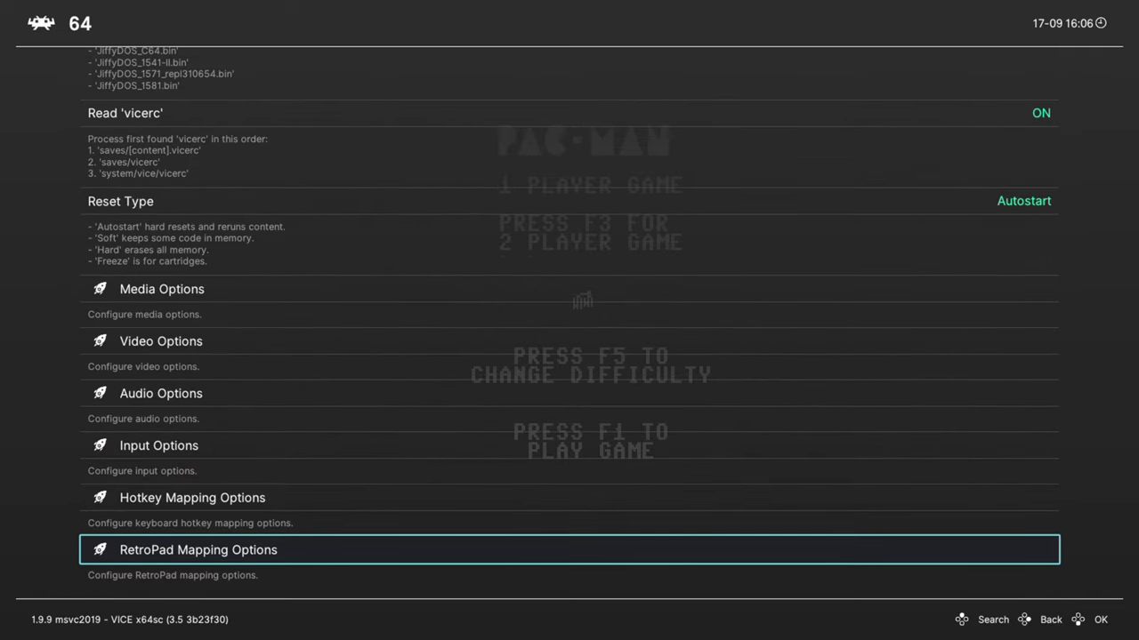
Go back to the start of the core options list and open Manage Core Options
key("Up")
key("Up")
key("Up")
key("Up")
key("Up")
key("Up")
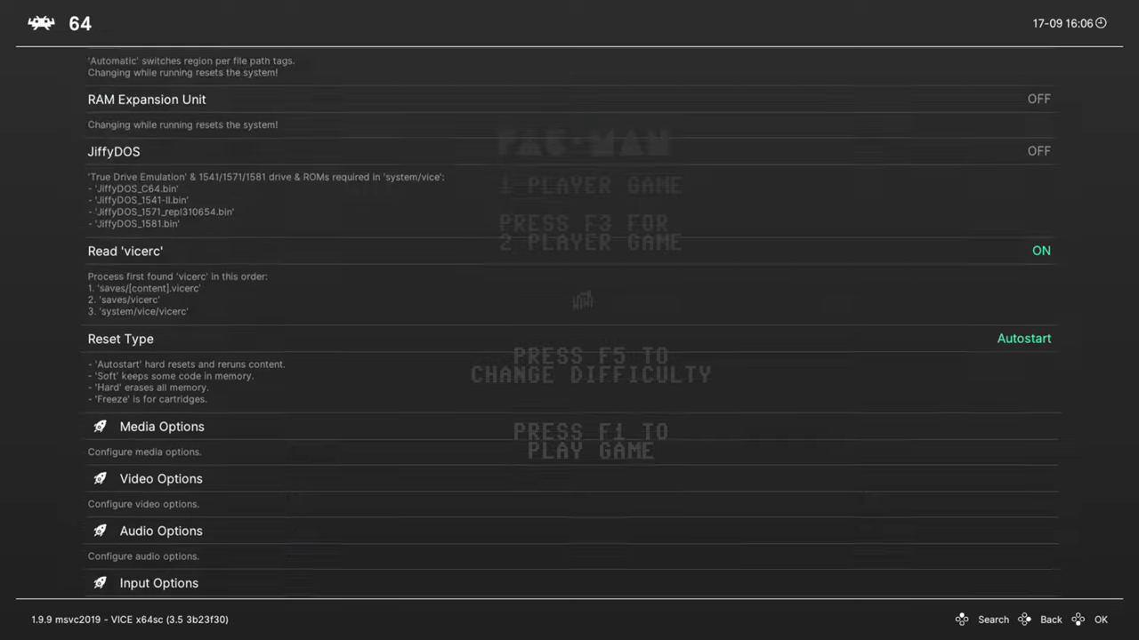
key("Up")
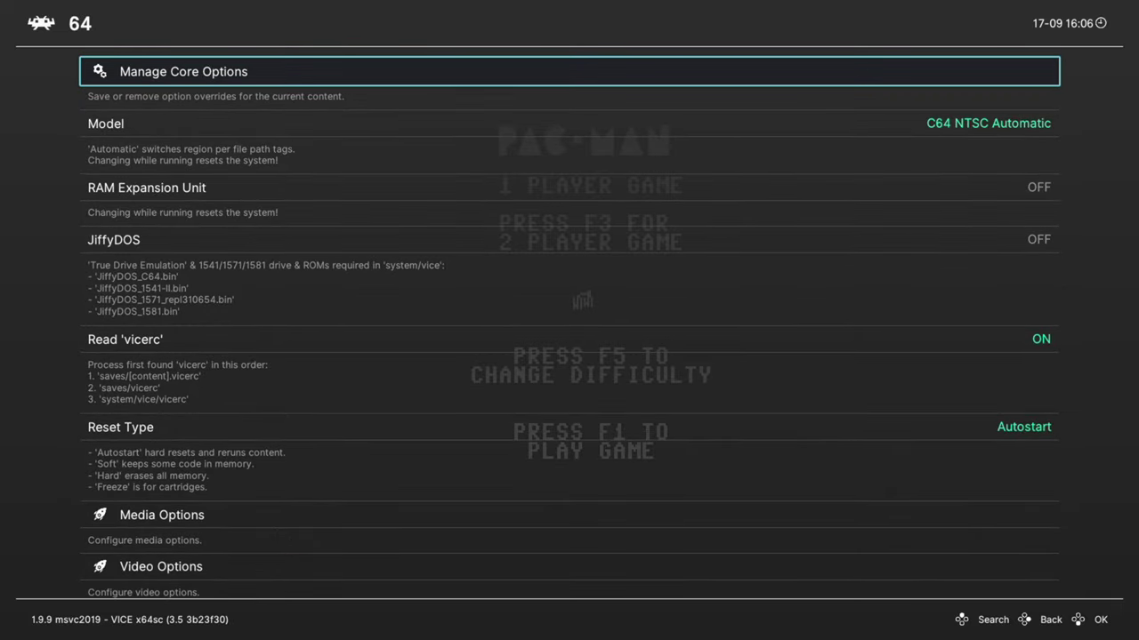
key("Return")
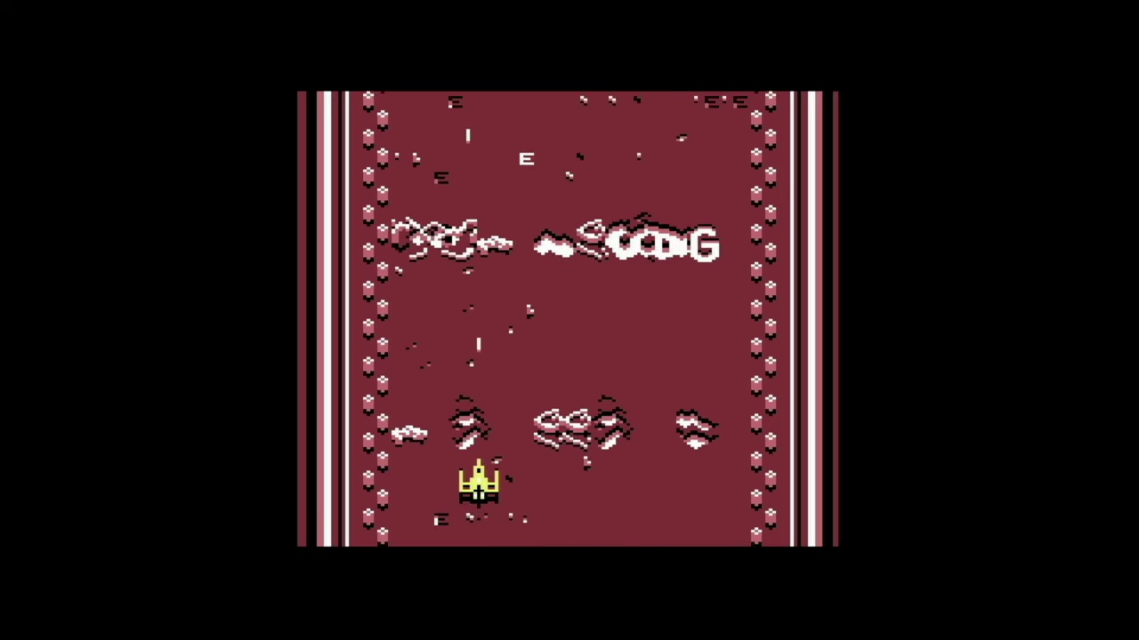
key("Left")
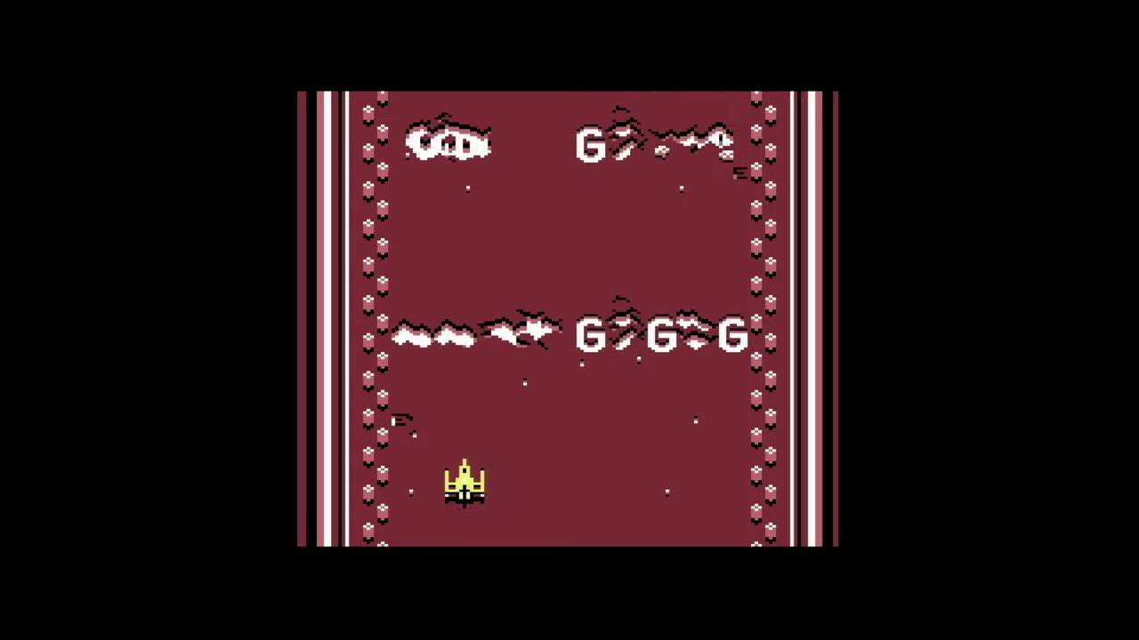
key("x")
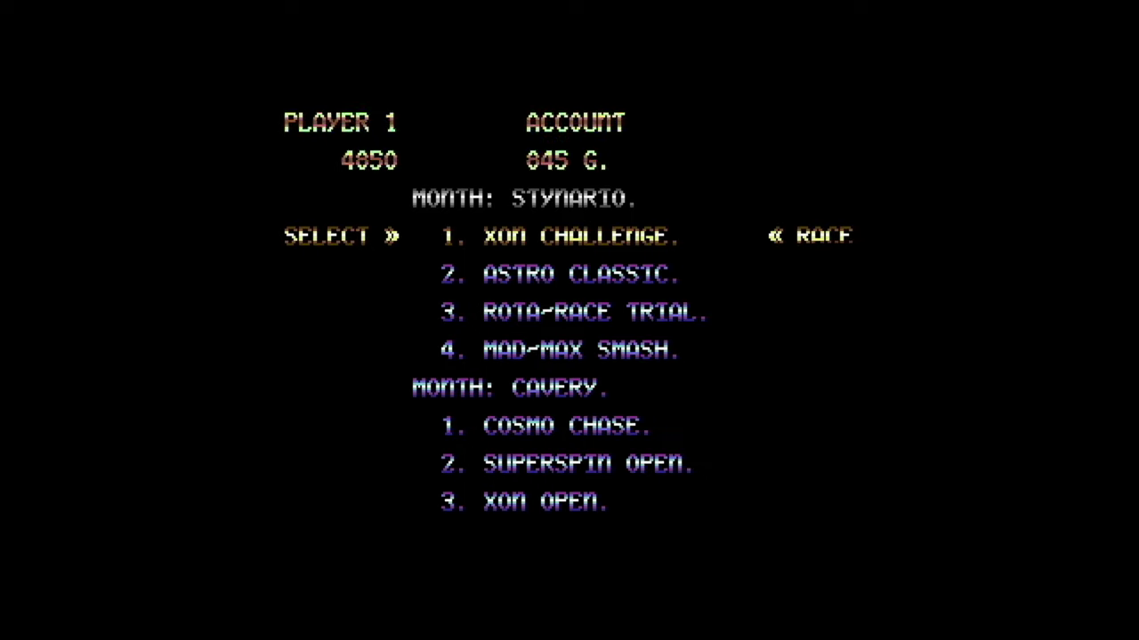
key("Down")
key("Up")
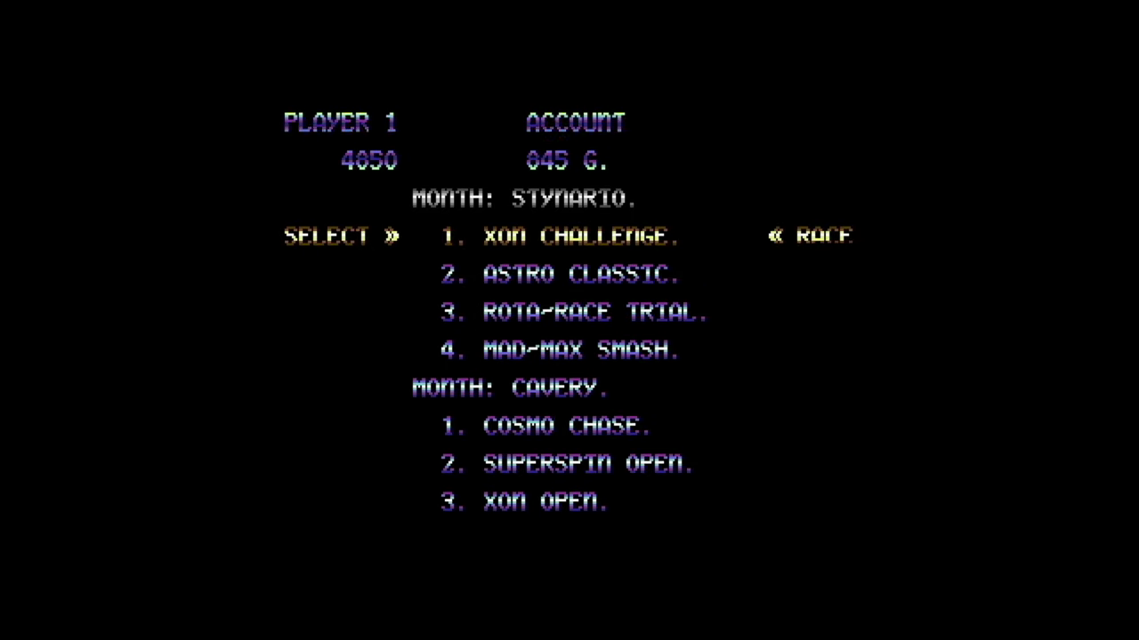
key("Down")
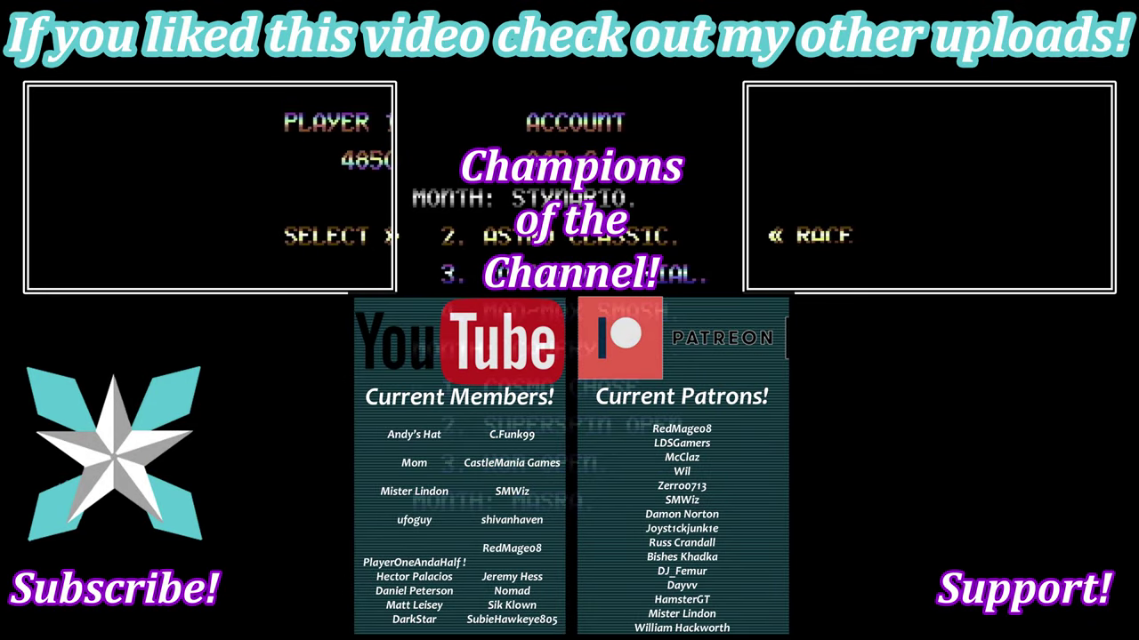